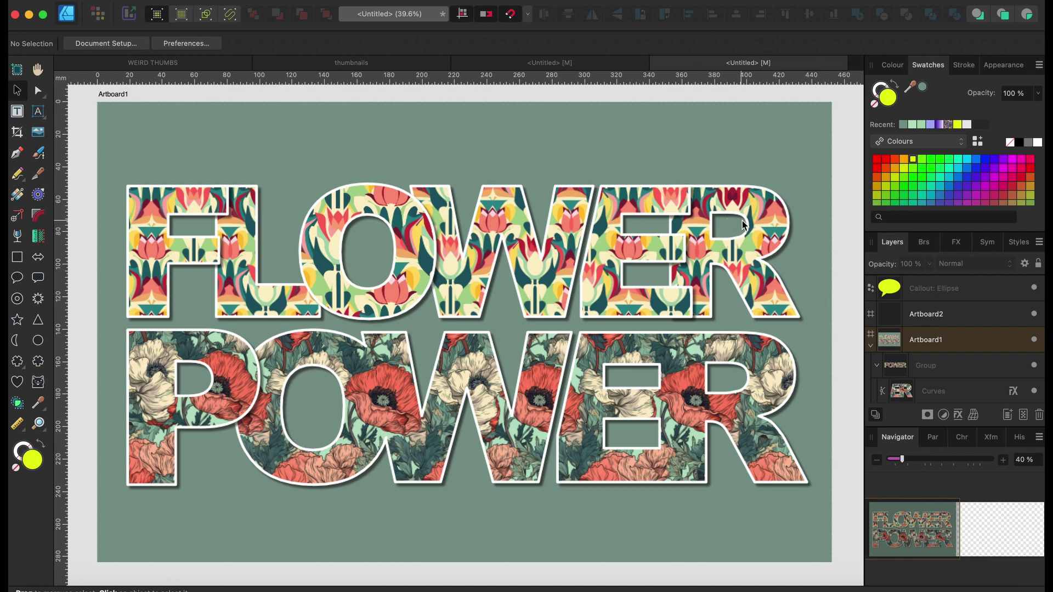
Draw a rectangle without fill or stroke that covers the whole of Artboard2
{"action": "scroll", "coordinate": [476, 302], "scroll_direction": "right", "scroll_amount": 2}
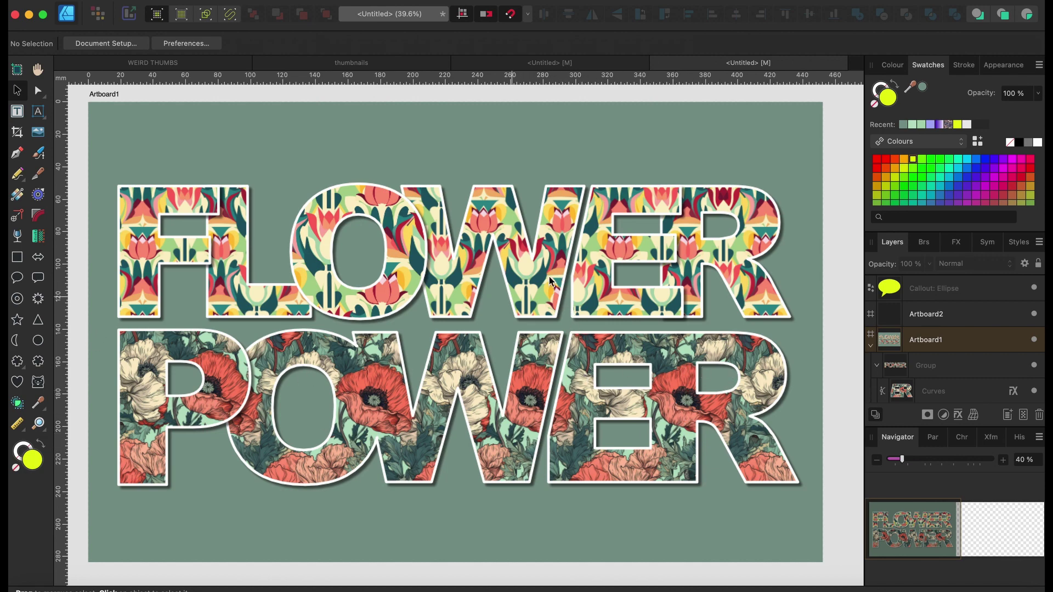
{"action": "scroll", "coordinate": [553, 274], "scroll_direction": "up", "scroll_amount": 1}
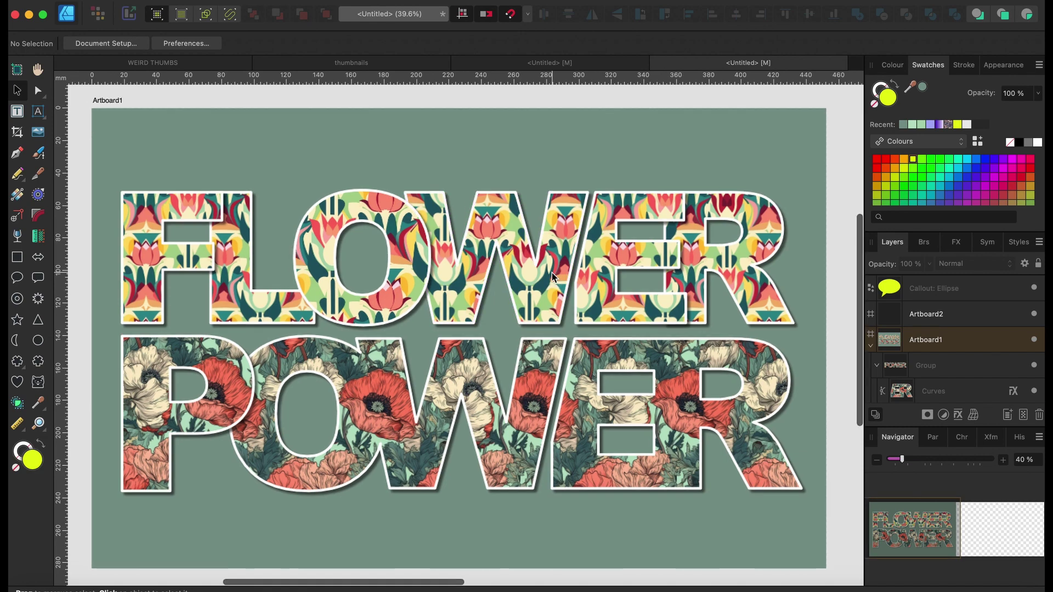
{"action": "scroll", "coordinate": [552, 272], "scroll_direction": "right", "scroll_amount": 10}
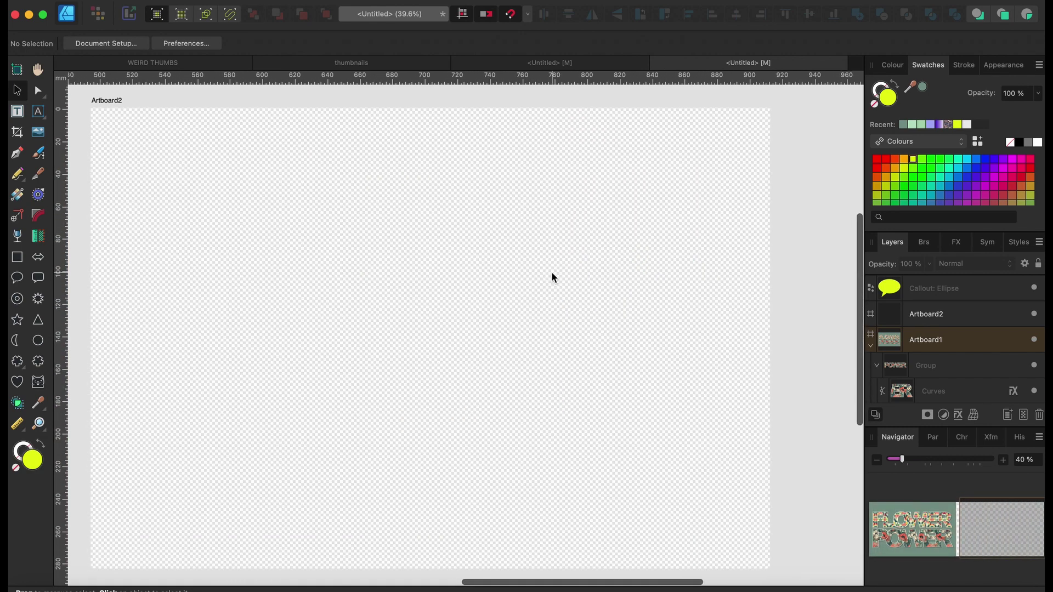
{"action": "left_click", "coordinate": [17, 267]}
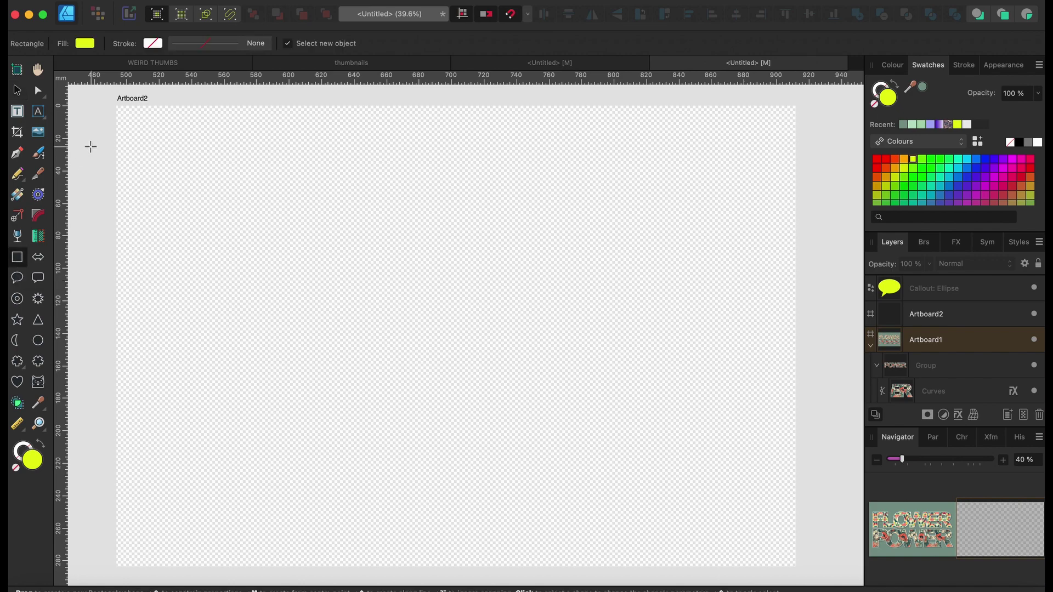
{"action": "mouse_move", "coordinate": [117, 107]}
{"action": "left_mouse_down"}
{"action": "mouse_move", "coordinate": [523, 412]}
{"action": "mouse_move", "coordinate": [792, 577]}
{"action": "left_mouse_up"}
{"action": "scroll", "coordinate": [812, 282], "scroll_direction": "down", "scroll_amount": 2}
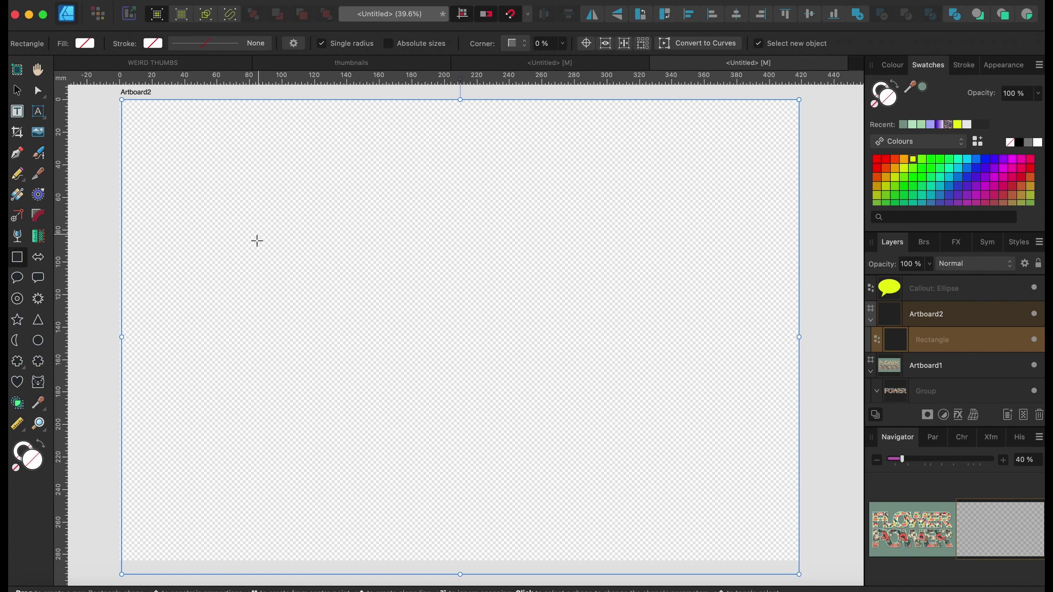
{"action": "left_click", "coordinate": [324, 324]}
{"action": "scroll", "coordinate": [324, 324], "scroll_direction": "up", "scroll_amount": 1}
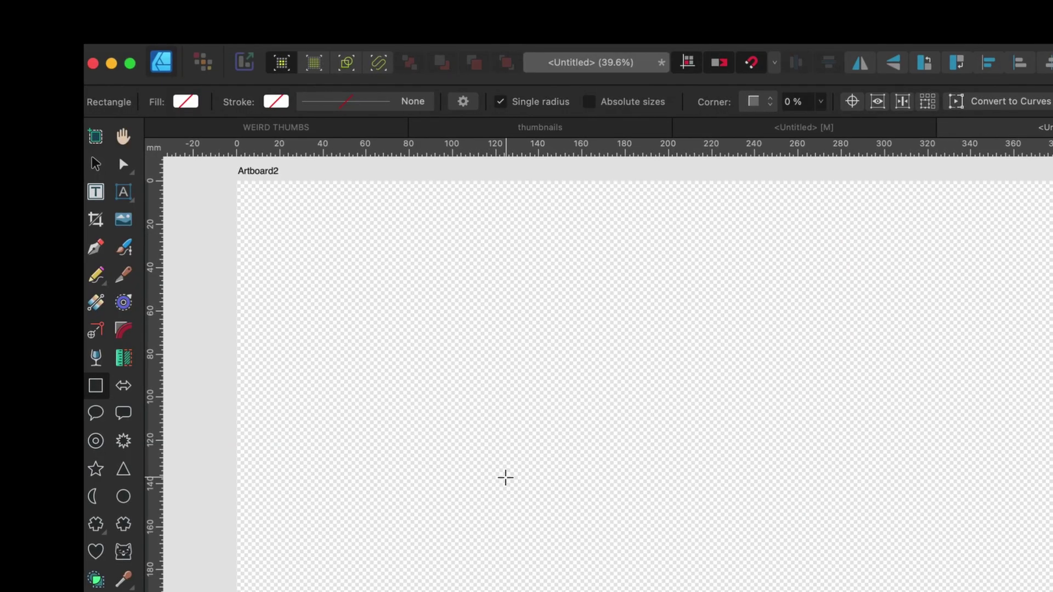
{"action": "left_click", "coordinate": [505, 477]}
{"action": "scroll", "coordinate": [505, 478], "scroll_direction": "down", "scroll_amount": 1}
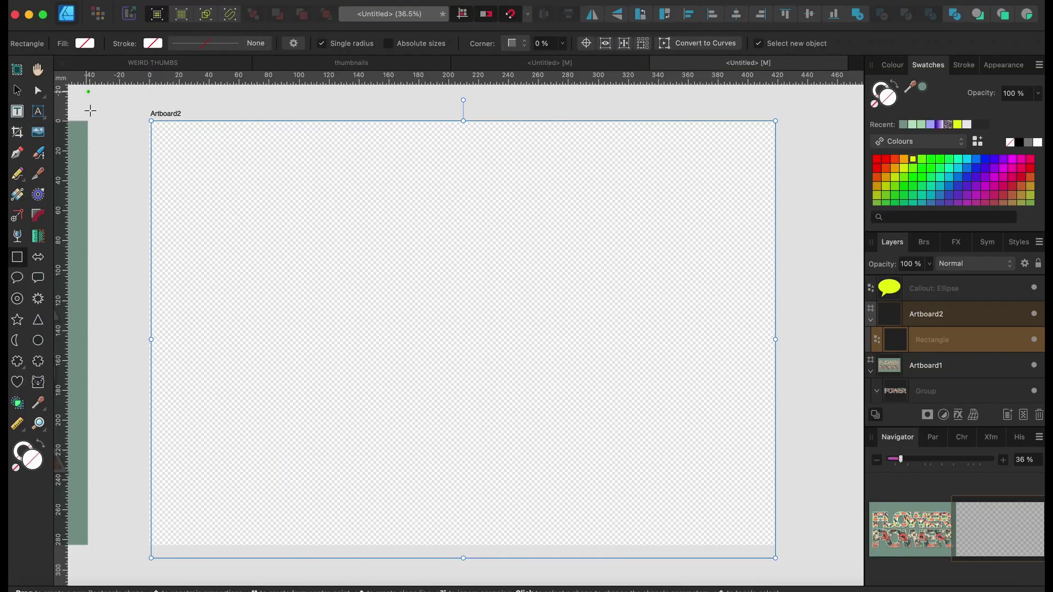
Give the rectangle on Artboard2 a bitmap fill using the tulip pattern image
{"action": "left_click", "coordinate": [18, 198]}
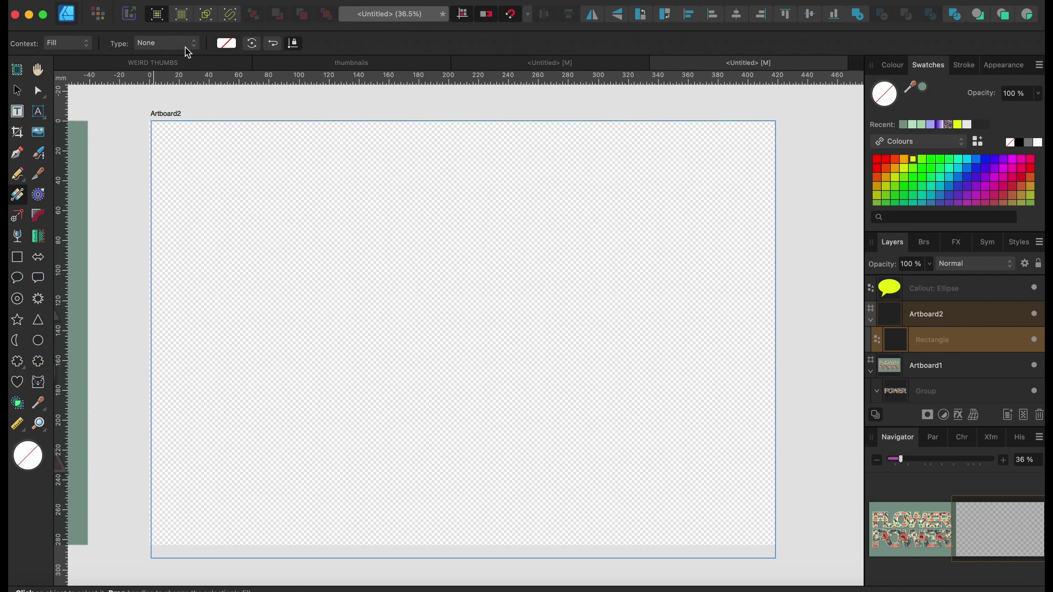
{"action": "left_click", "coordinate": [185, 47]}
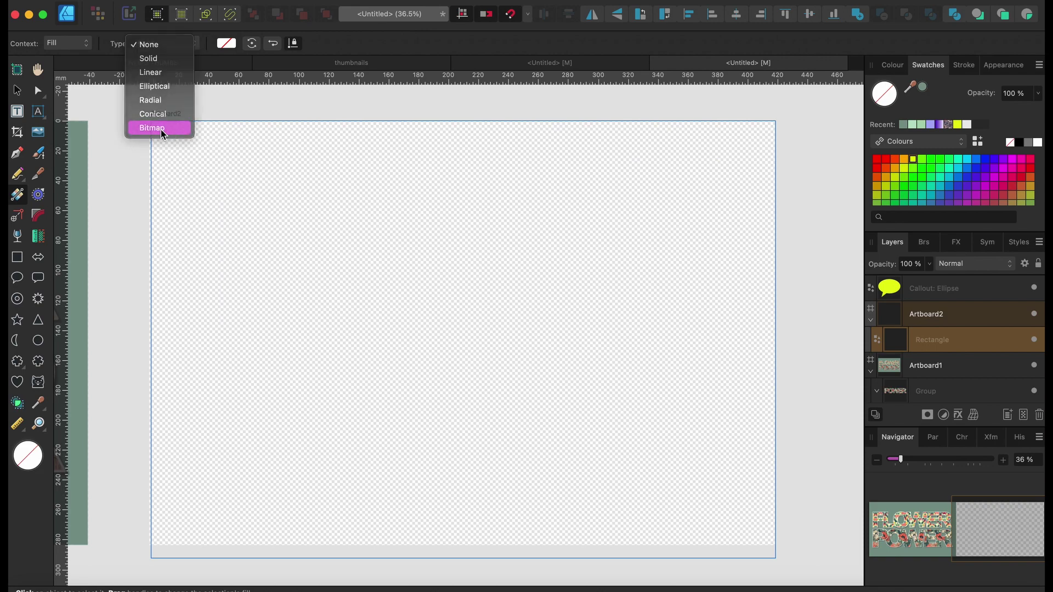
{"action": "left_click", "coordinate": [160, 129]}
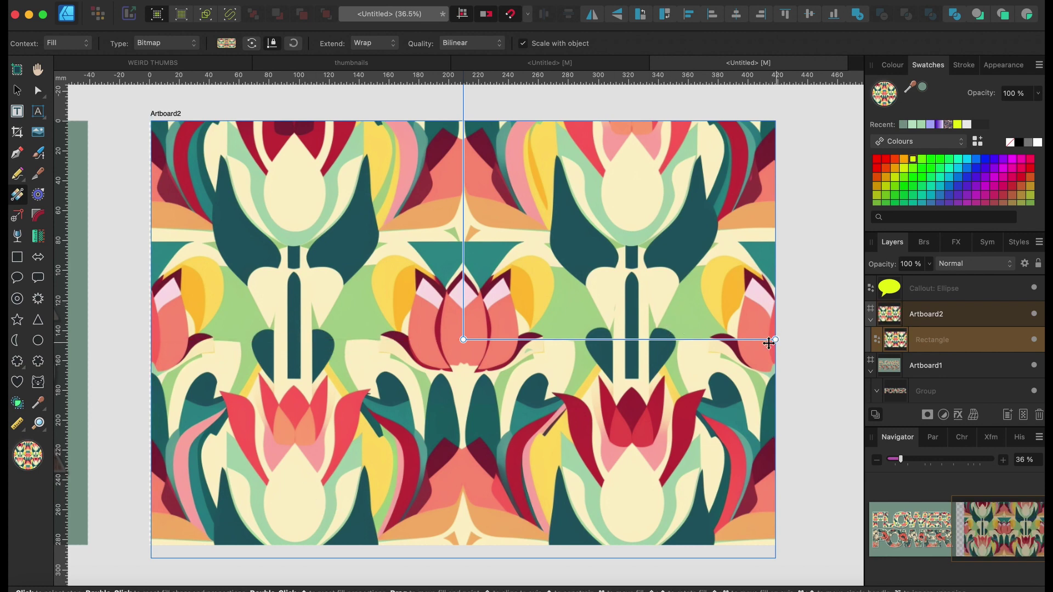
Scale the rectangle's bitmap fill down in two stages so the tulip pattern repeats in small tiles
{"action": "scroll", "coordinate": [446, 219], "scroll_direction": "up", "scroll_amount": 5}
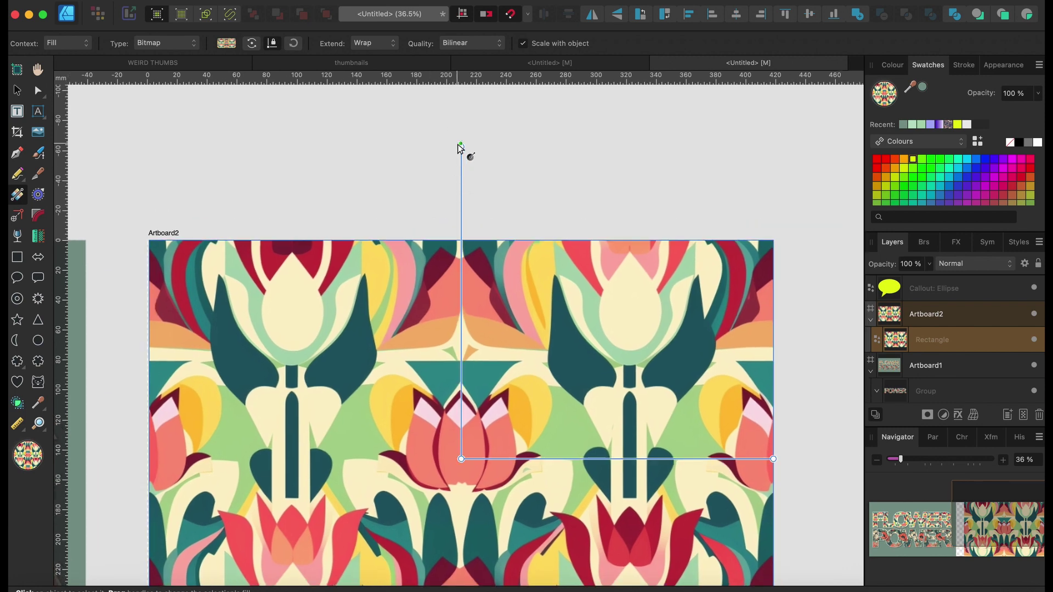
{"action": "left_click_drag", "start_coordinate": [459, 148], "coordinate": [456, 352]}
{"action": "scroll", "coordinate": [456, 352], "scroll_direction": "down", "scroll_amount": 5}
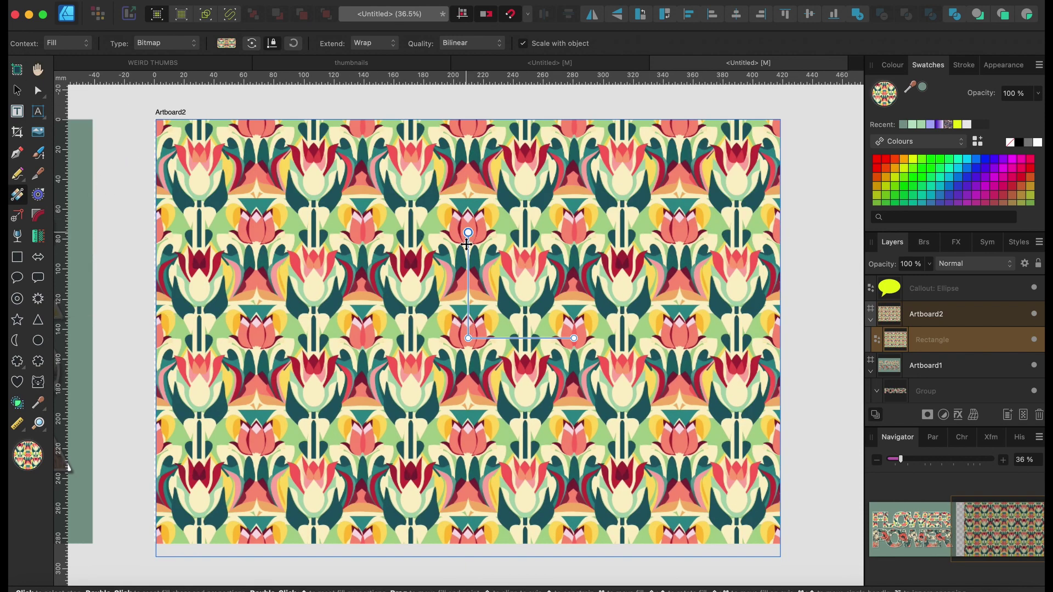
{"action": "left_click_drag", "start_coordinate": [468, 233], "coordinate": [467, 282]}
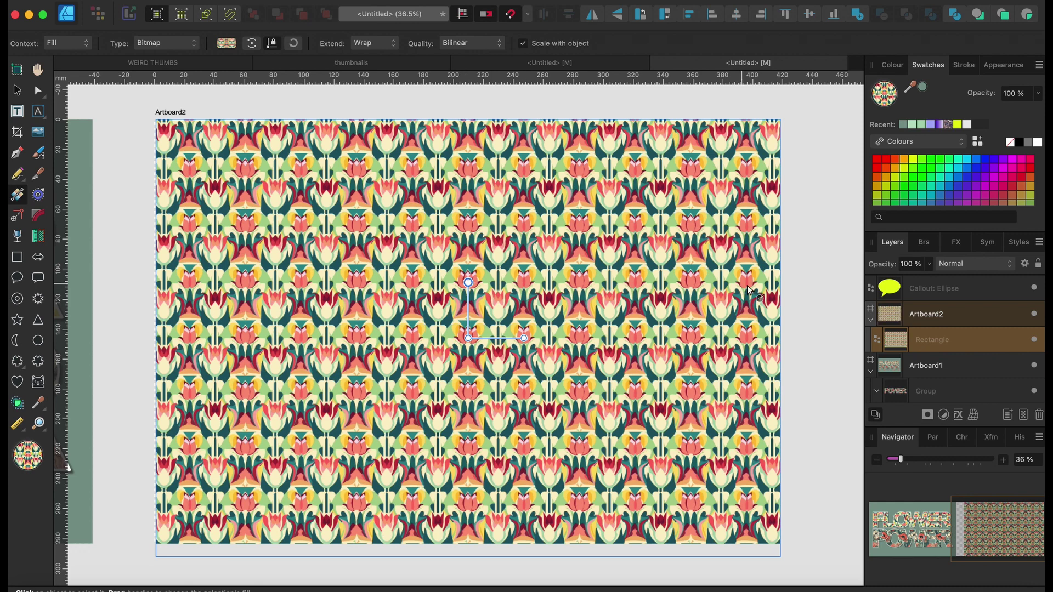
Delete the tulip-patterned rectangle from Artboard2
{"action": "left_click", "coordinate": [18, 91]}
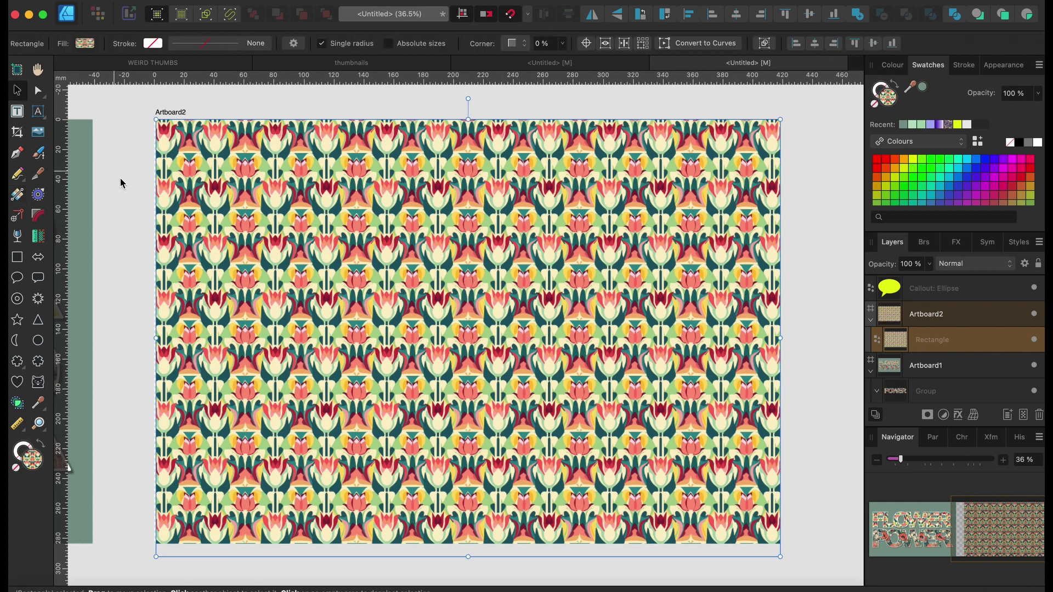
{"action": "left_click", "coordinate": [134, 230]}
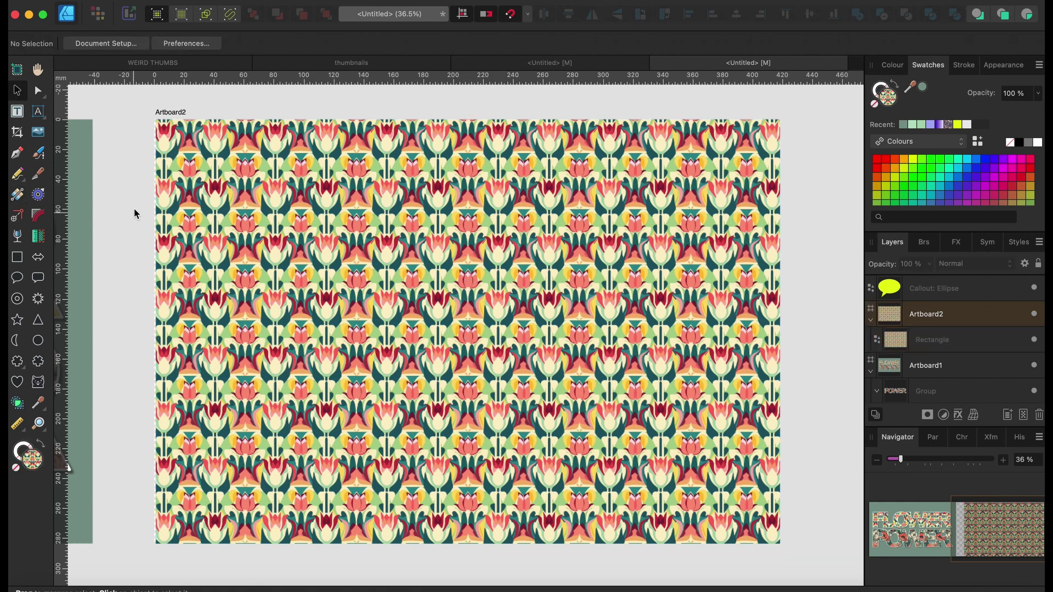
{"action": "left_click", "coordinate": [290, 312]}
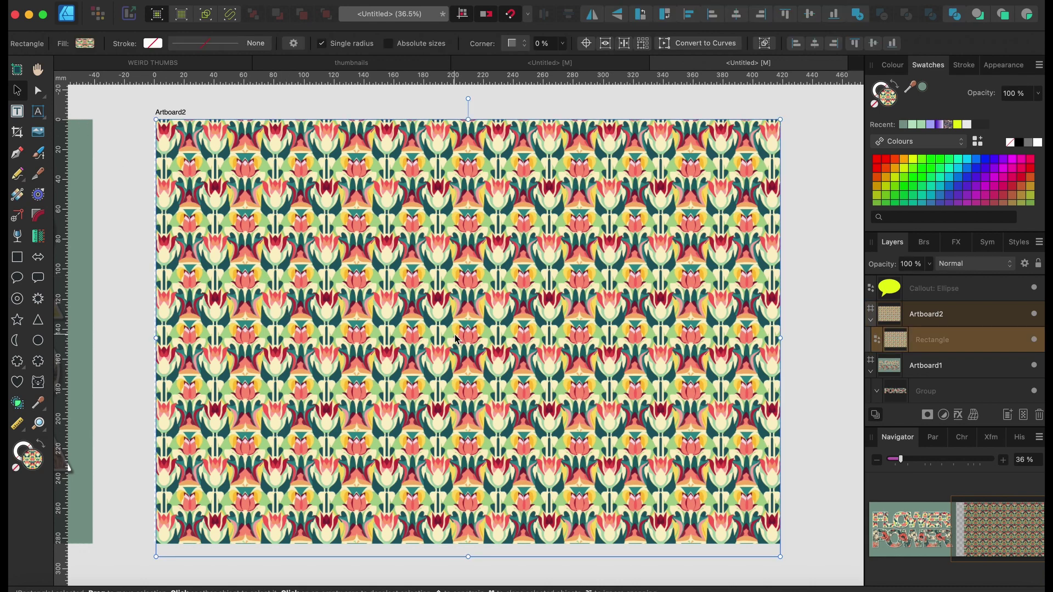
{"action": "key", "text": "Delete"}
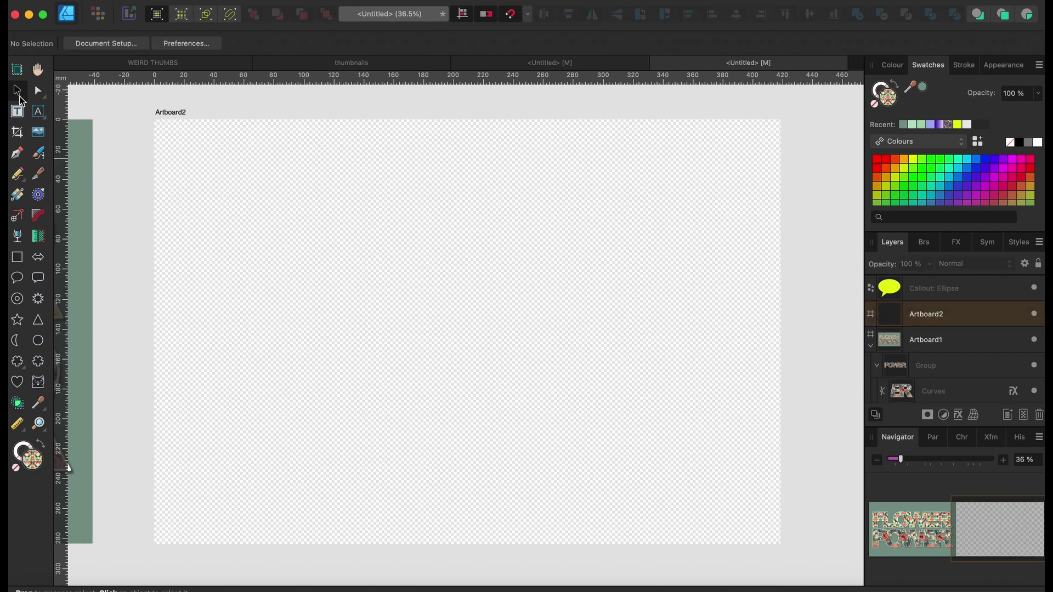
Add the artistic text "FLOWER" in Arial Black at about 459 pt in the upper part of Artboard2
{"action": "left_click", "coordinate": [17, 114]}
{"action": "left_click", "coordinate": [38, 112]}
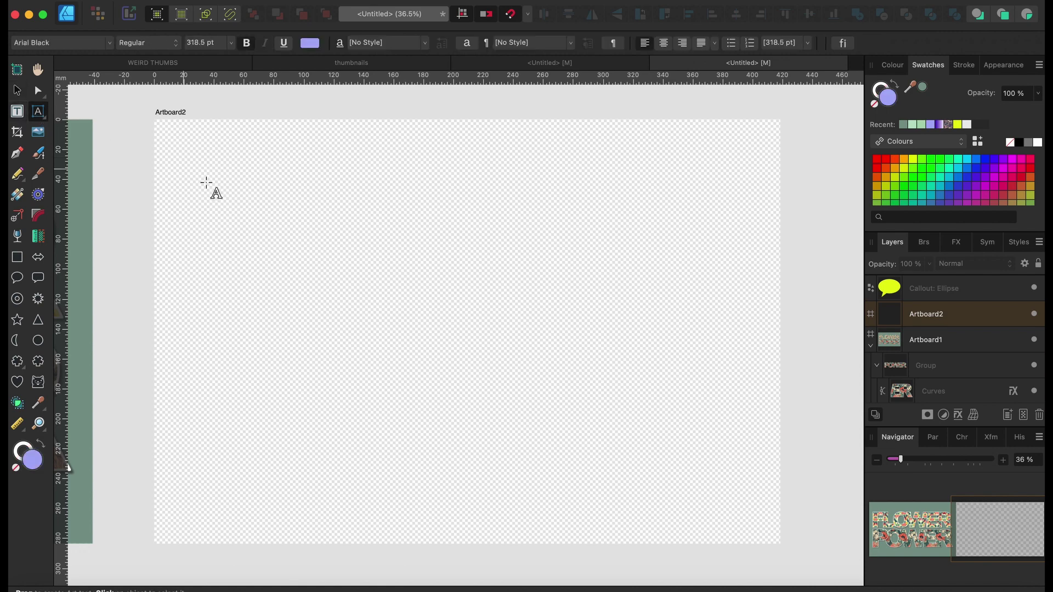
{"action": "left_click_drag", "start_coordinate": [170, 143], "coordinate": [301, 318]}
{"action": "type", "text": "FL"}
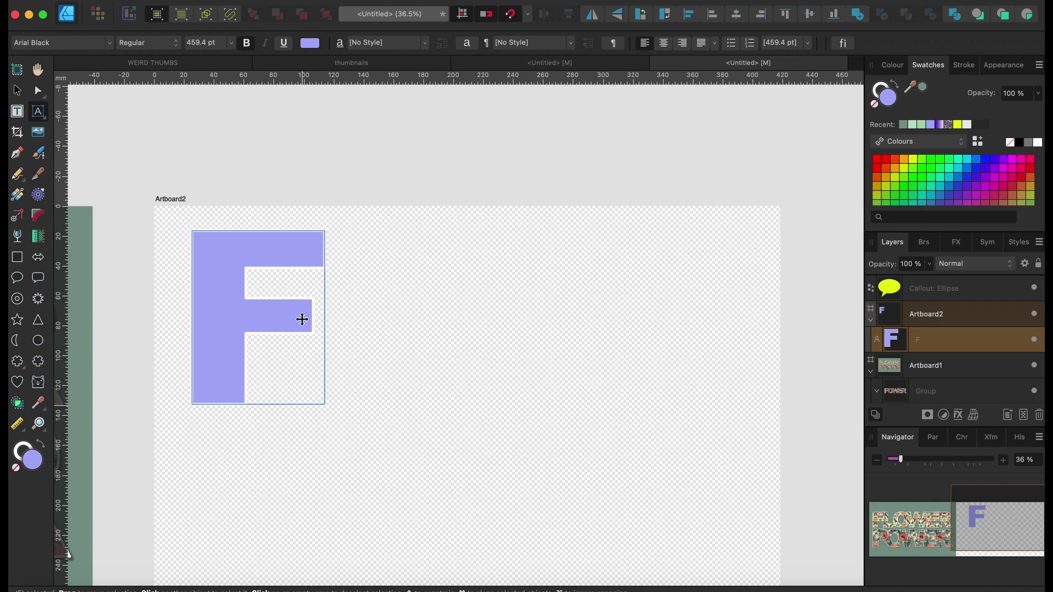
{"action": "type", "text": "OWER"}
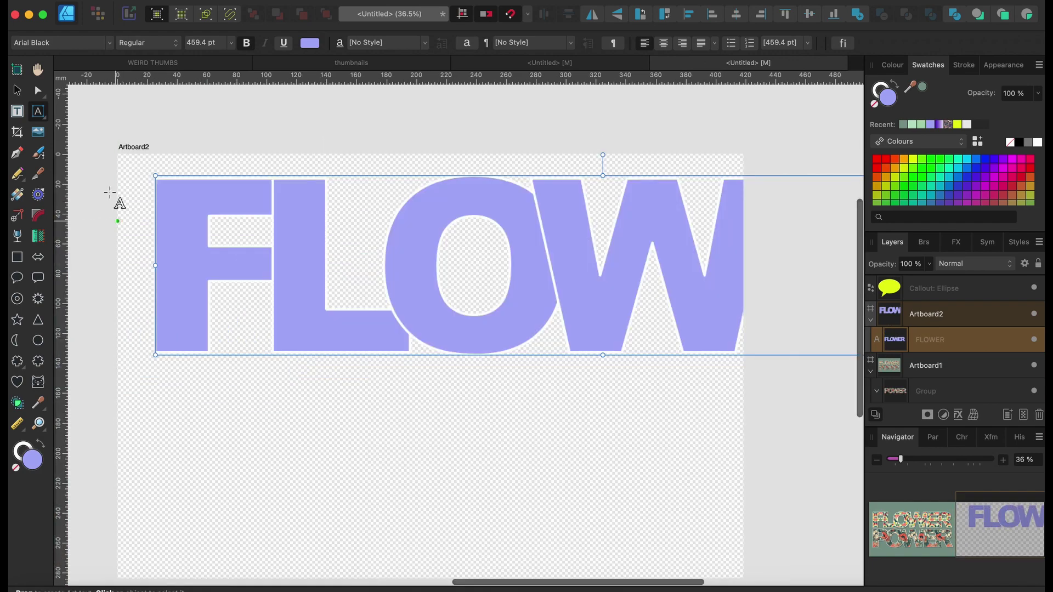
Shrink the FLOWER text to about 308 pt and position it within the width of Artboard2
{"action": "left_click", "coordinate": [17, 90]}
{"action": "left_click_drag", "start_coordinate": [155, 176], "coordinate": [293, 214]}
{"action": "left_click_drag", "start_coordinate": [482, 312], "coordinate": [311, 311]}
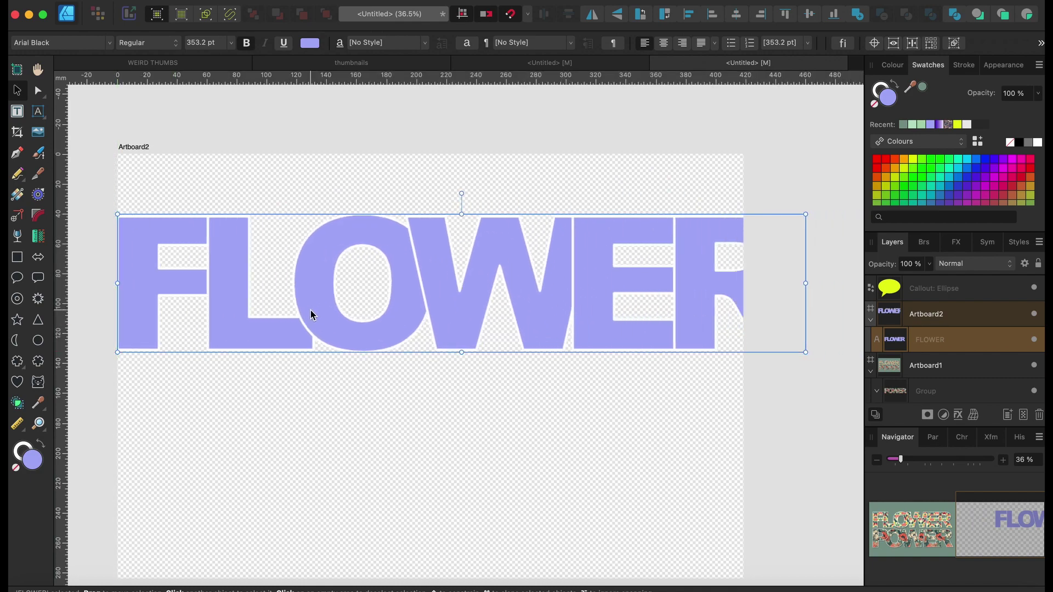
{"action": "left_click_drag", "start_coordinate": [805, 214], "coordinate": [718, 232]}
{"action": "left_click_drag", "start_coordinate": [521, 296], "coordinate": [533, 289]}
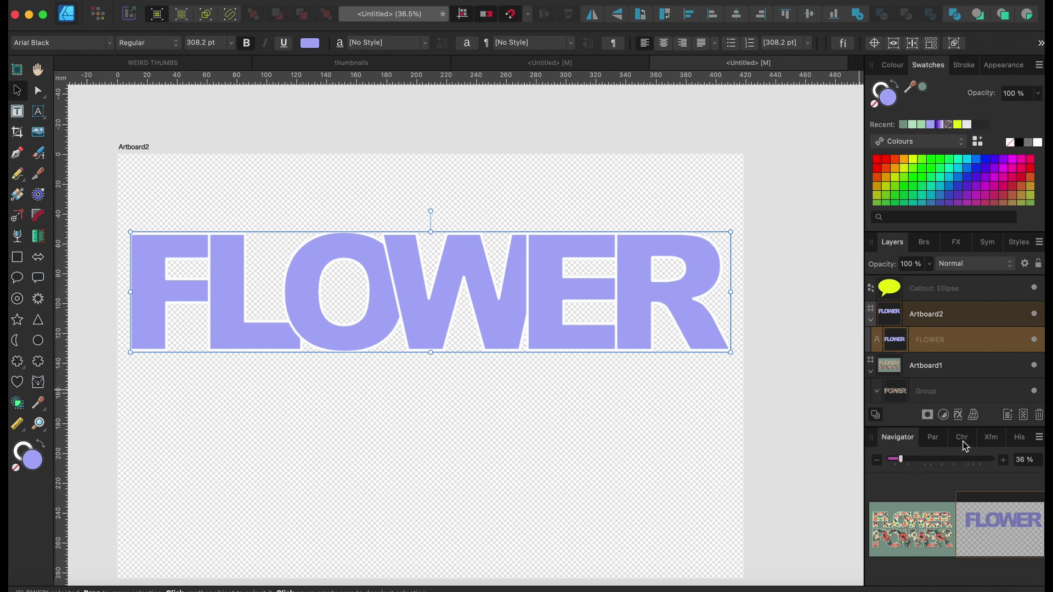
Reset the FLOWER text's tracking to 0 ‰ and tighten it to -173 ‰ so the letters overlap
{"action": "left_click", "coordinate": [963, 440]}
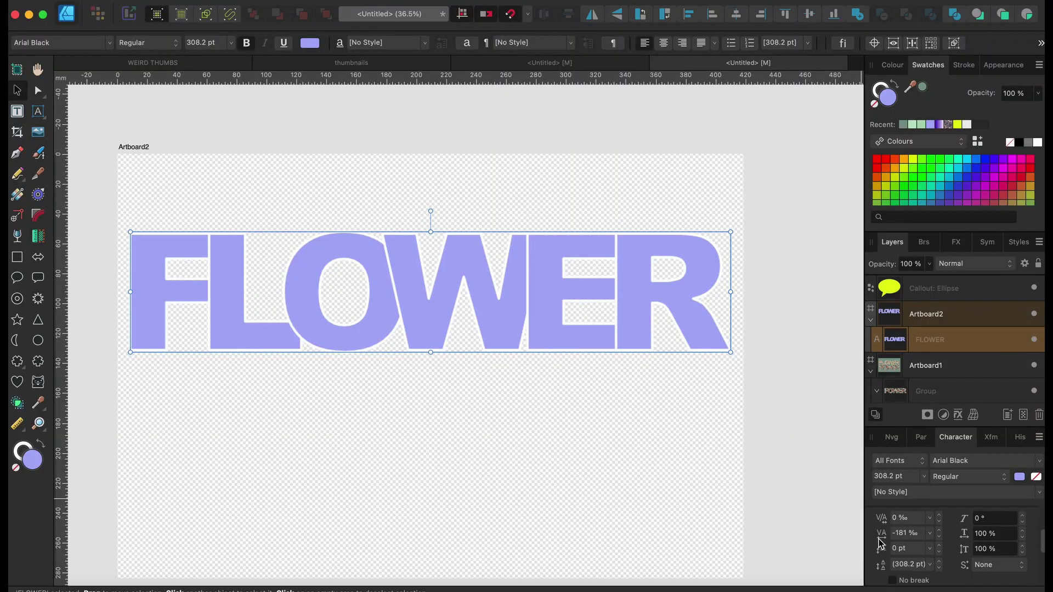
{"action": "left_click", "coordinate": [806, 535]}
{"action": "type", "text": "00"}
{"action": "key", "text": "Return"}
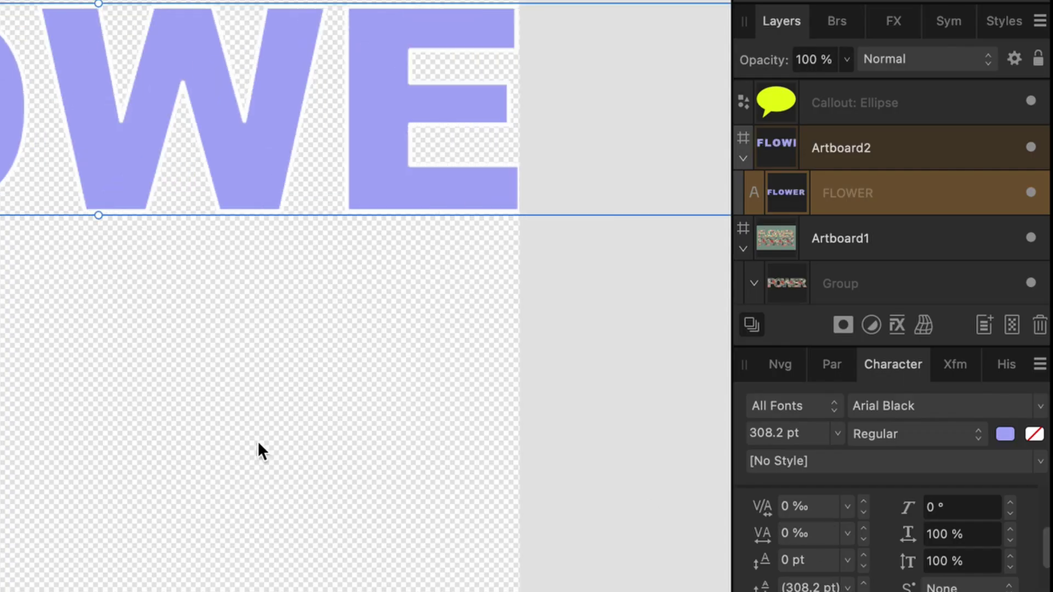
{"action": "scroll", "coordinate": [262, 451], "scroll_direction": "down", "scroll_amount": 2}
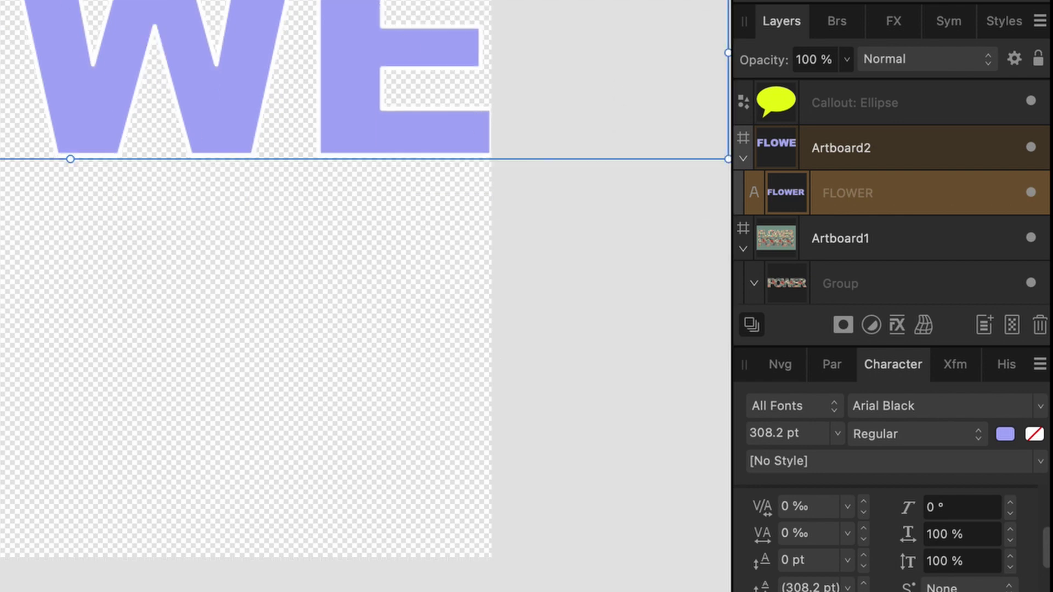
{"action": "left_click", "coordinate": [865, 541]}
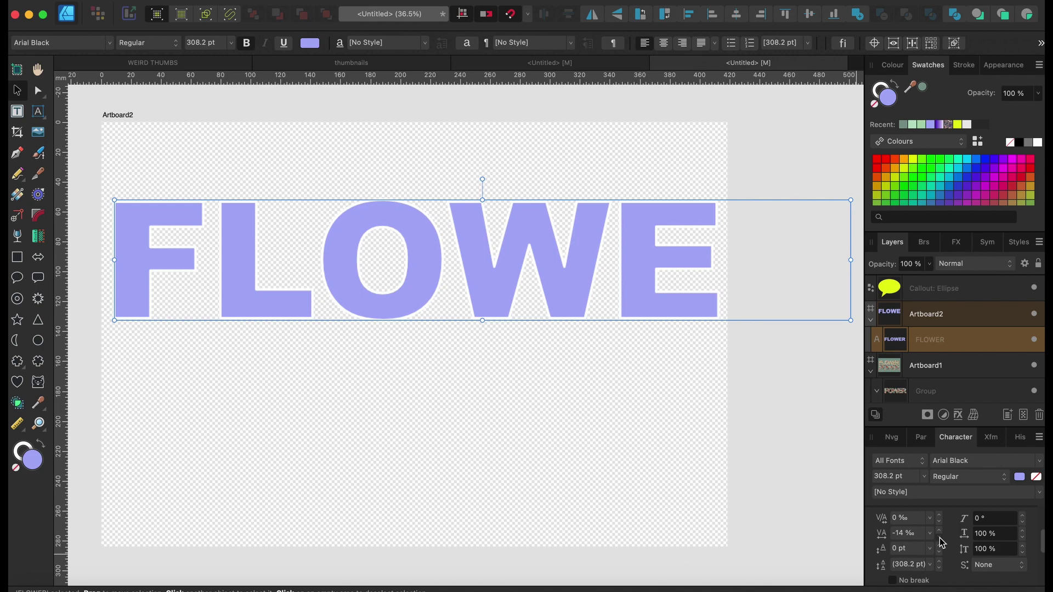
{"action": "left_click_drag", "start_coordinate": [939, 540], "coordinate": [939, 539]}
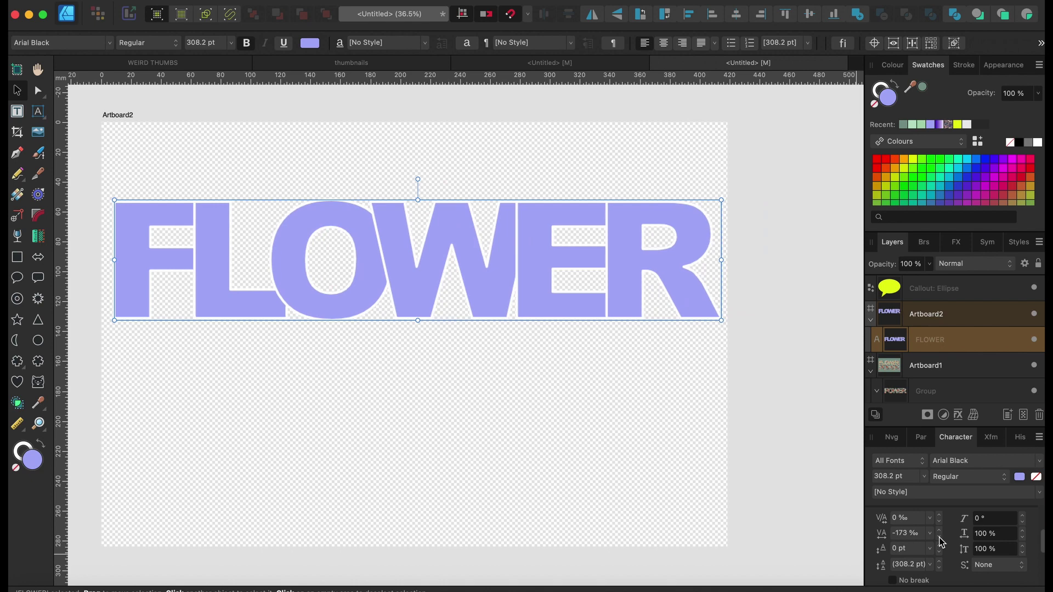
Duplicate the FLOWER text directly below as "POWER", enlarged to about 349 pt to match the width of FLOWER
{"action": "left_click_drag", "start_coordinate": [292, 266], "coordinate": [119, 372]}
{"action": "type", "text": "t"}
{"action": "type", "text": "POWER"}
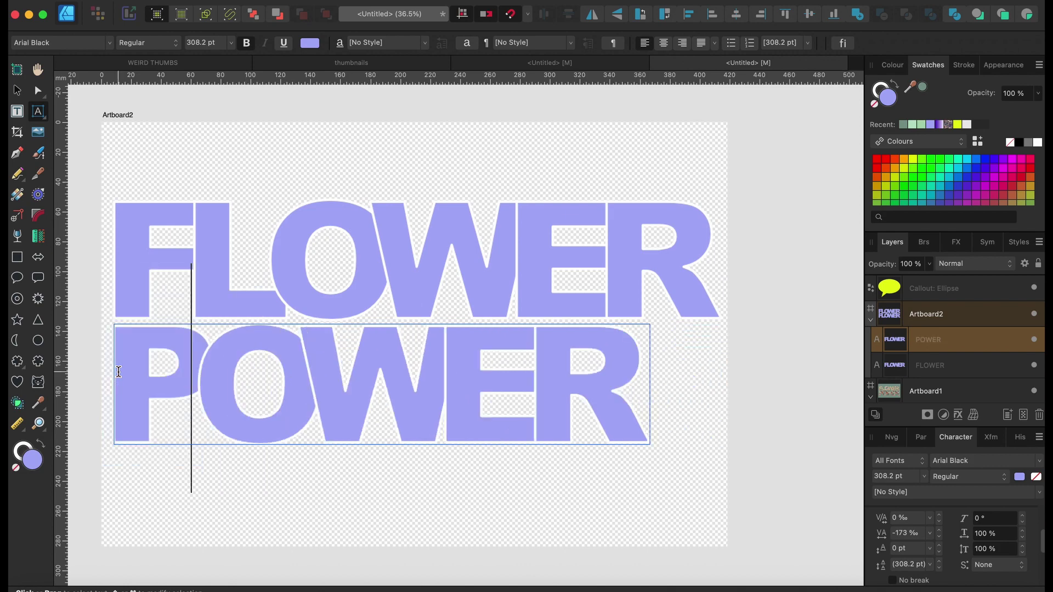
{"action": "key", "text": "Escape"}
{"action": "left_click_drag", "start_coordinate": [650, 445], "coordinate": [715, 482]}
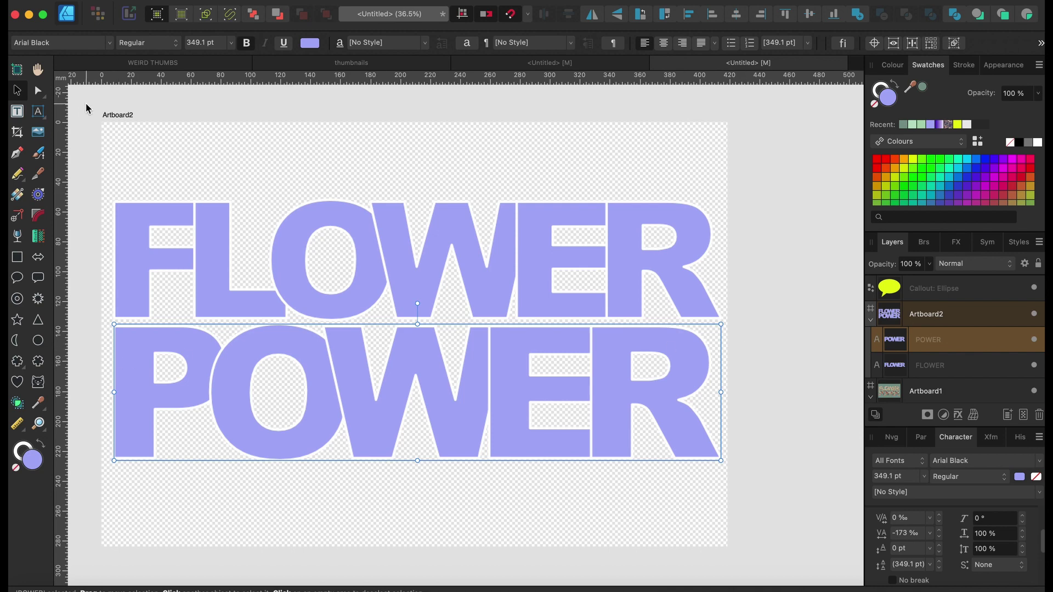
Apply a bitmap fill to the POWER text using gerbera_flowers nouveau4.png from the PATTERN UPSCALES folder
{"action": "key", "text": "g"}
{"action": "left_click", "coordinate": [157, 43]}
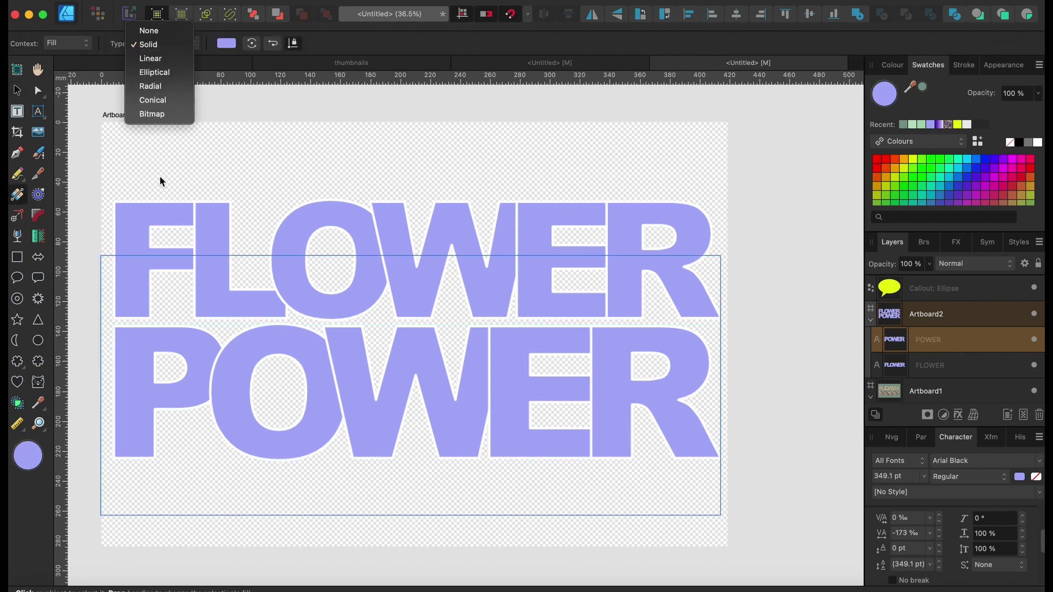
{"action": "left_click", "coordinate": [159, 115]}
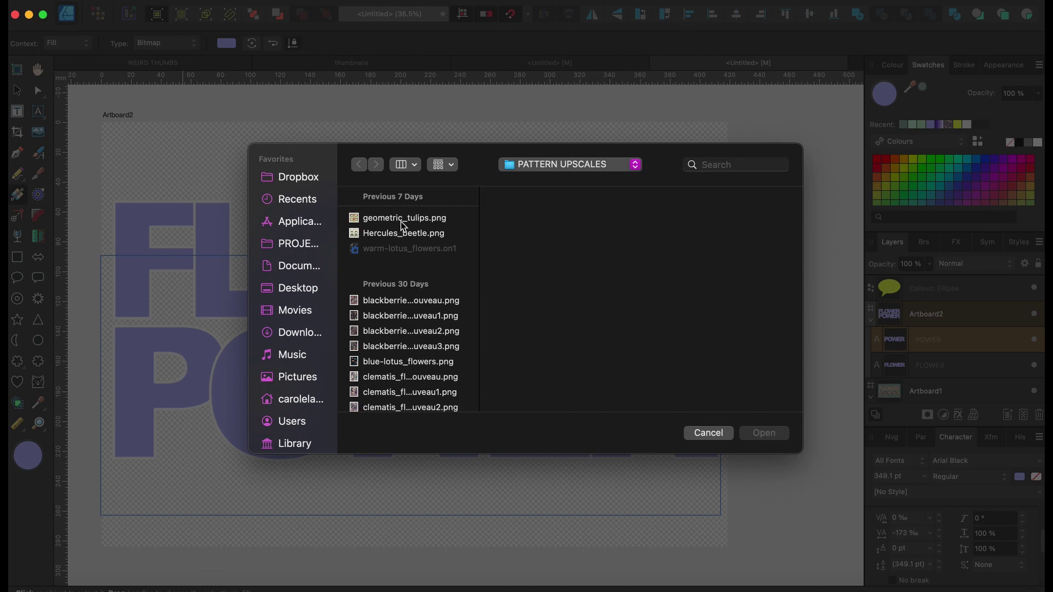
{"action": "scroll", "coordinate": [405, 367], "scroll_direction": "down", "scroll_amount": 10}
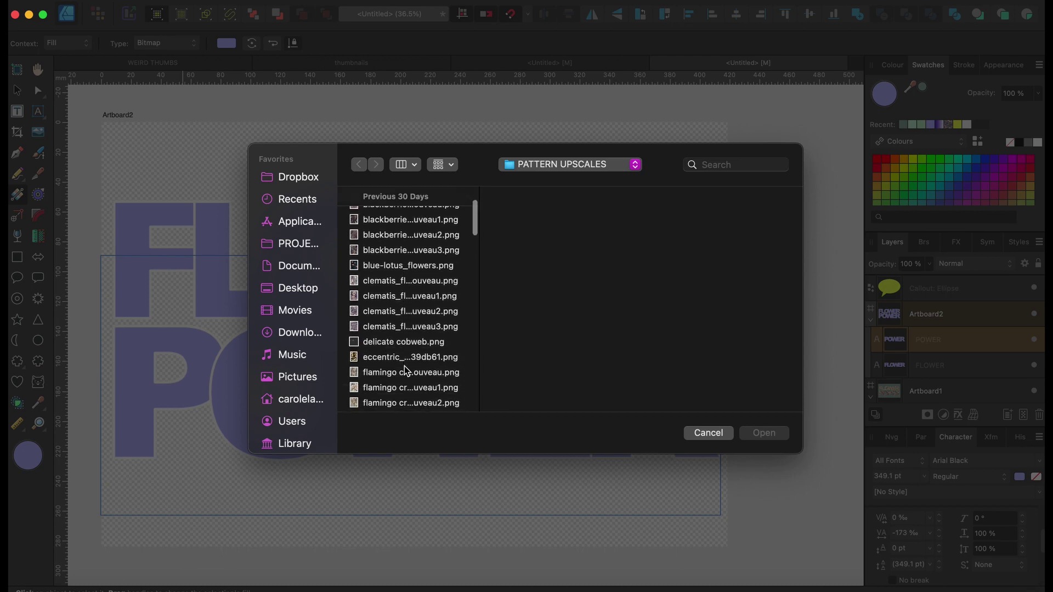
{"action": "scroll", "coordinate": [403, 366], "scroll_direction": "down", "scroll_amount": 8}
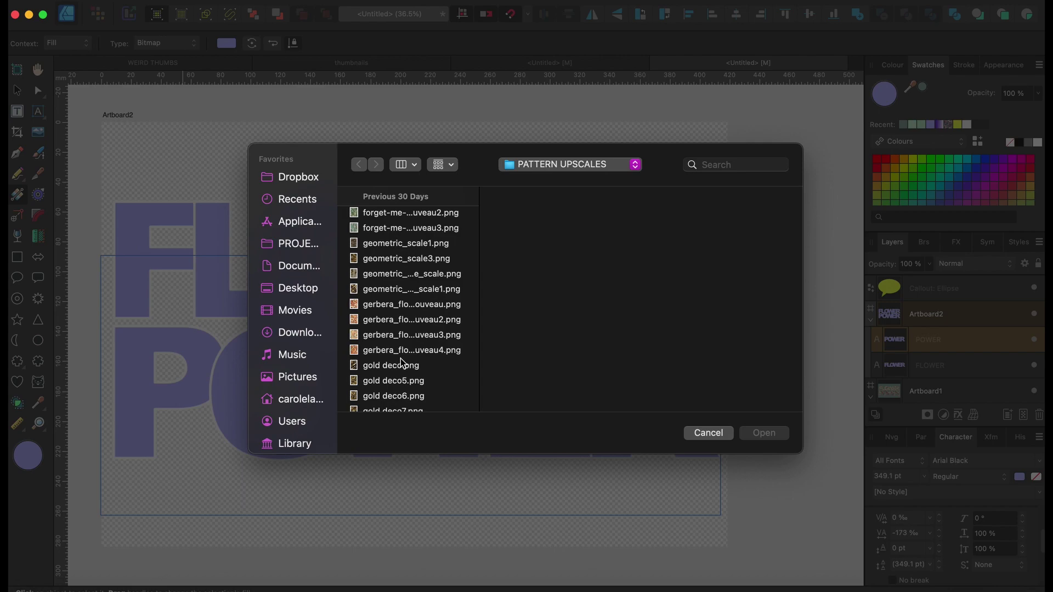
{"action": "left_click", "coordinate": [403, 353]}
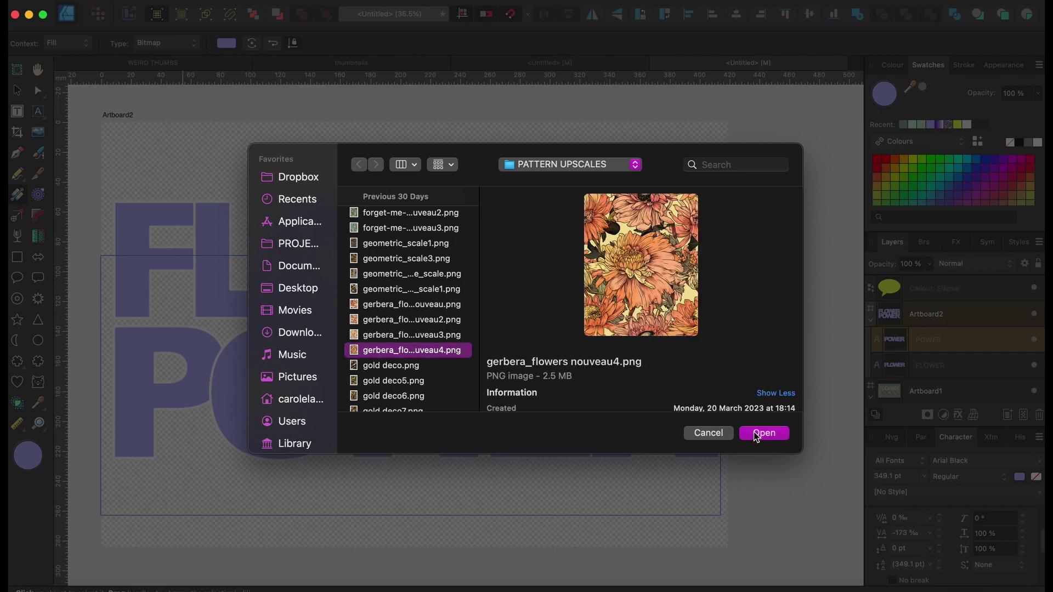
{"action": "left_click", "coordinate": [757, 435]}
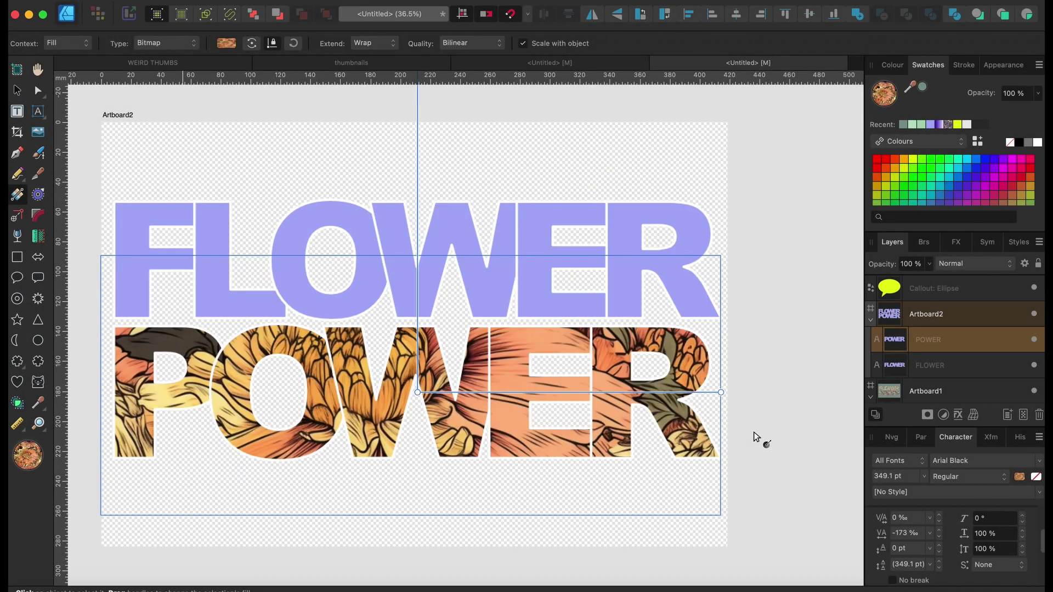
Shrink the POWER text's gerbera bitmap fill so the pattern repeats, and shift its origin towards the letter E
{"action": "left_click_drag", "start_coordinate": [721, 392], "coordinate": [494, 392]}
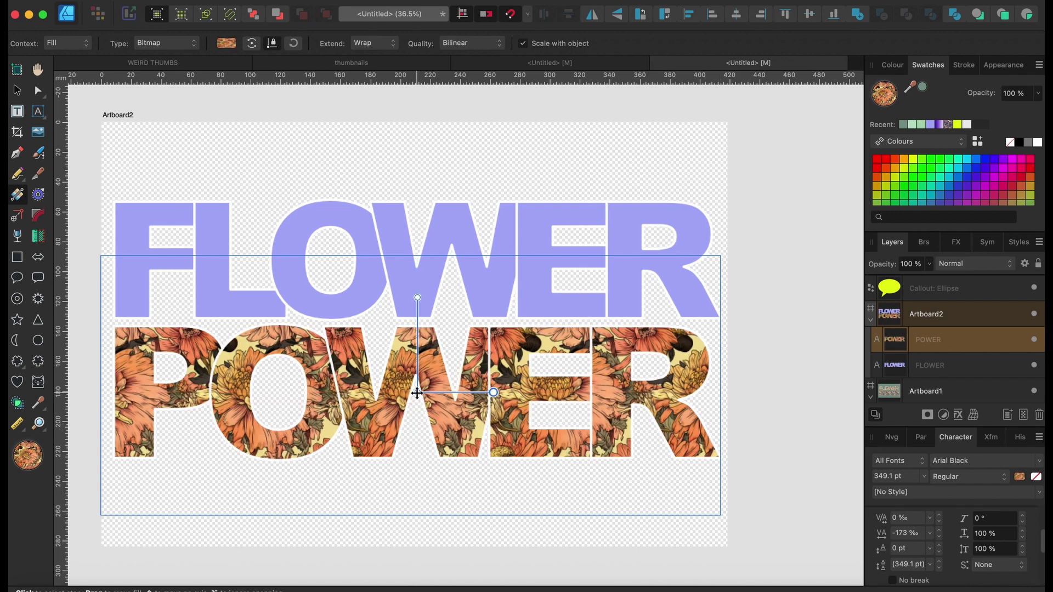
{"action": "left_click_drag", "start_coordinate": [416, 393], "coordinate": [506, 441]}
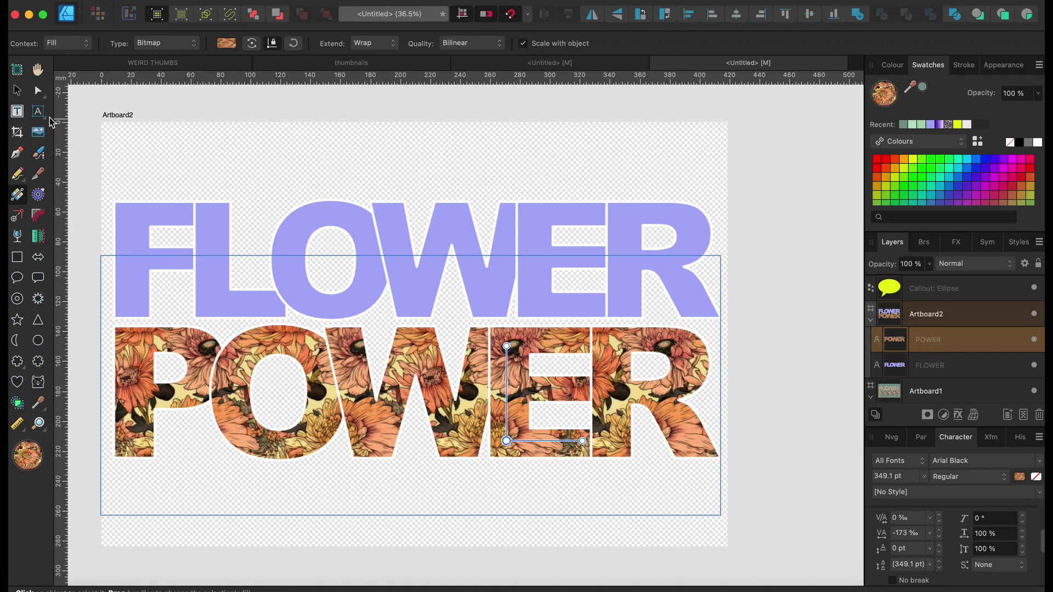
Apply a bitmap fill to the FLOWER text using warm-lotus_flowers3.png from the PATTERN UPSCALES folder
{"action": "left_click", "coordinate": [16, 90]}
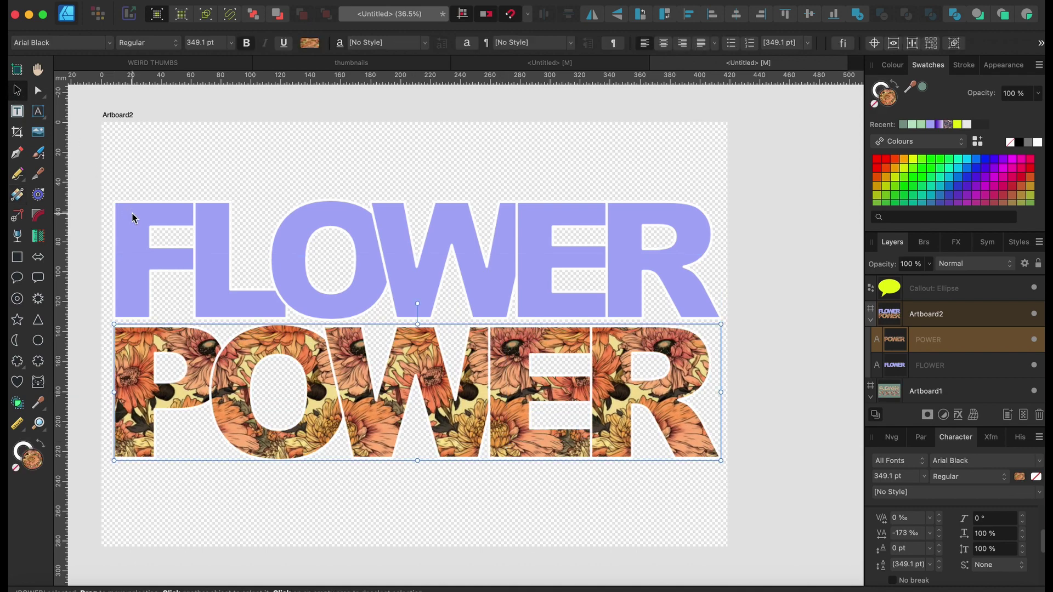
{"action": "left_click", "coordinate": [134, 216]}
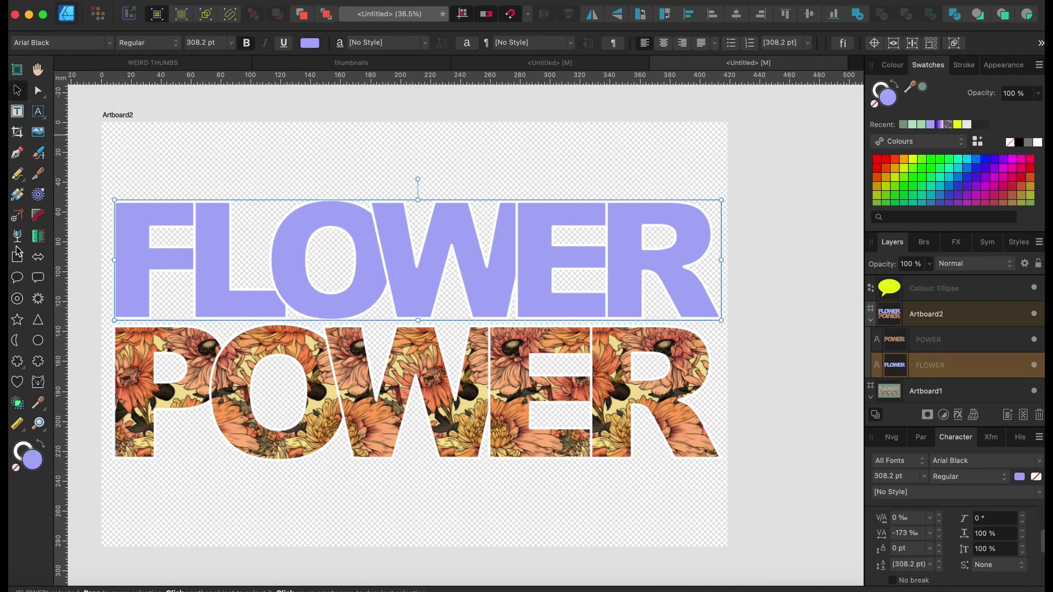
{"action": "key", "text": "g"}
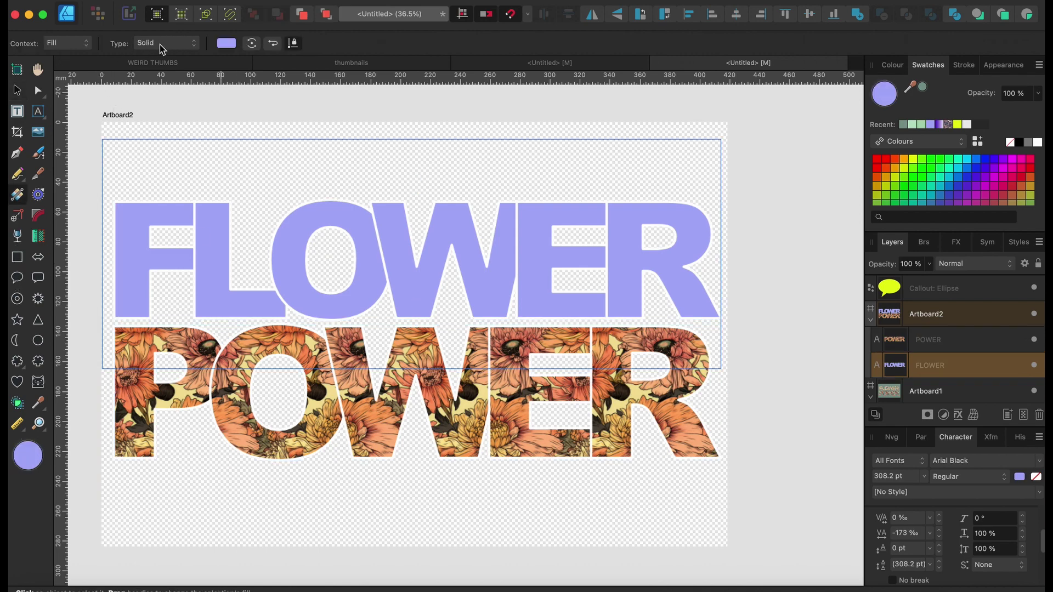
{"action": "left_click", "coordinate": [158, 45]}
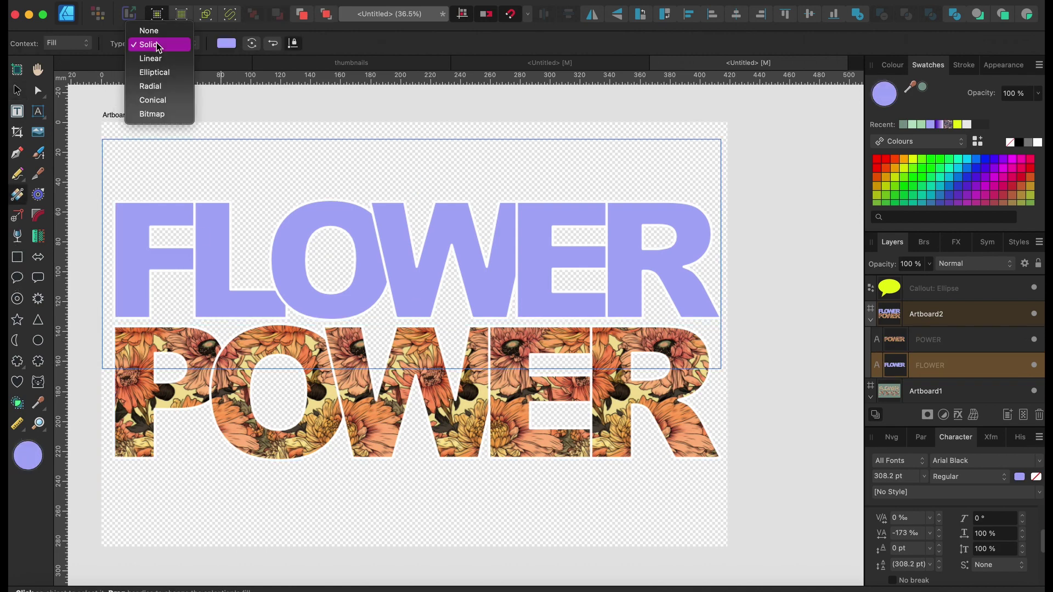
{"action": "left_click", "coordinate": [155, 111]}
{"action": "scroll", "coordinate": [410, 317], "scroll_direction": "down", "scroll_amount": 10}
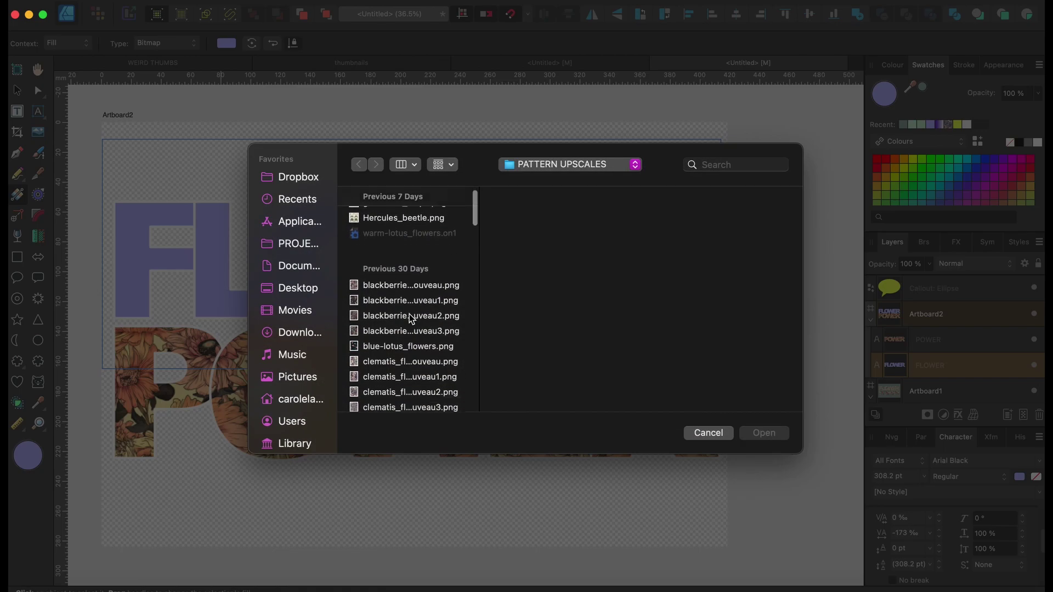
{"action": "scroll", "coordinate": [410, 317], "scroll_direction": "down", "scroll_amount": 5}
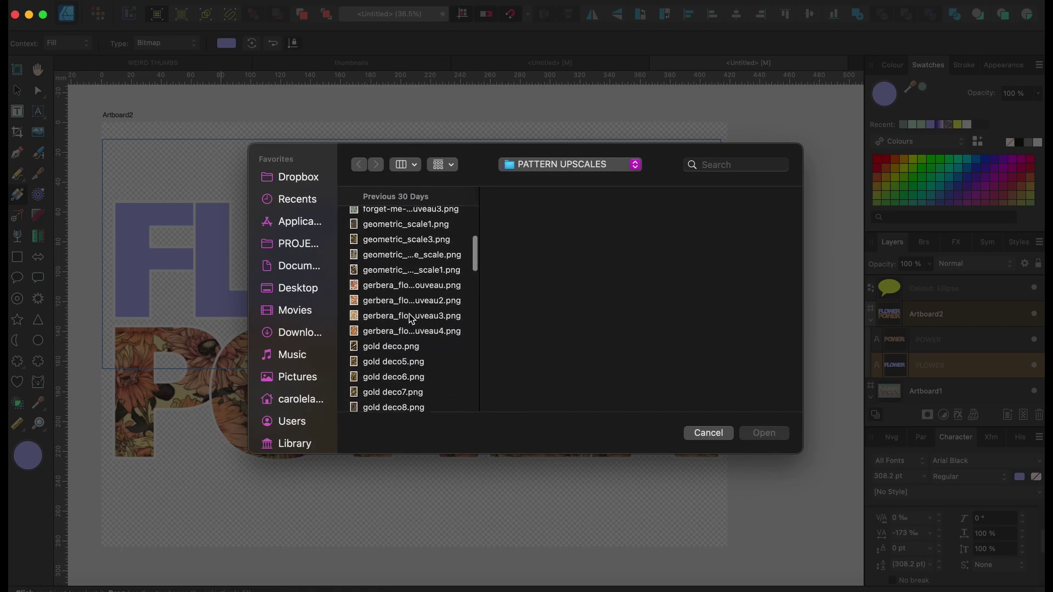
{"action": "key", "text": "w"}
{"action": "left_click", "coordinate": [396, 336]}
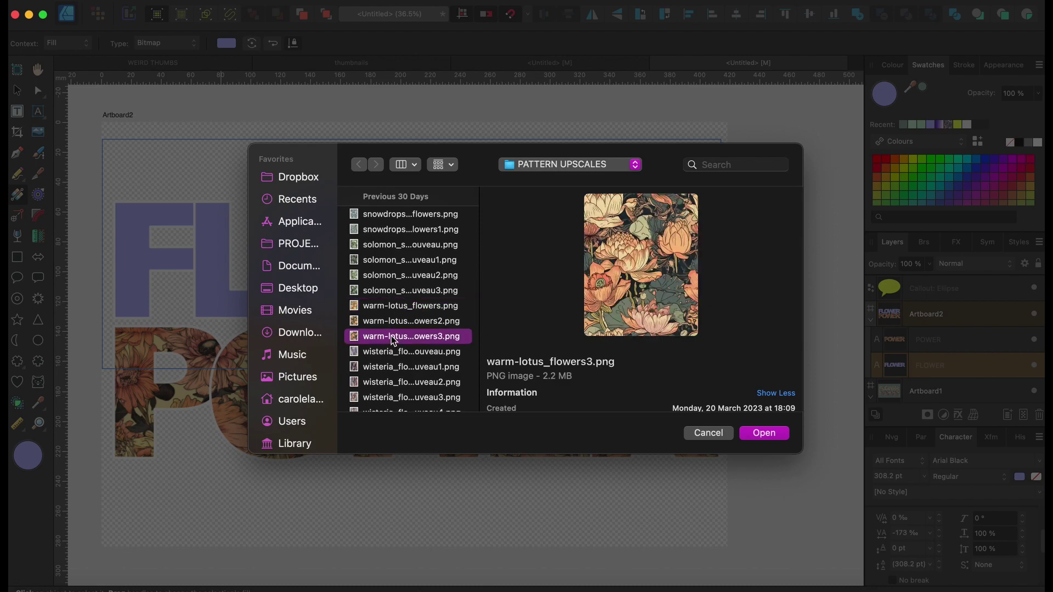
{"action": "left_click", "coordinate": [764, 434]}
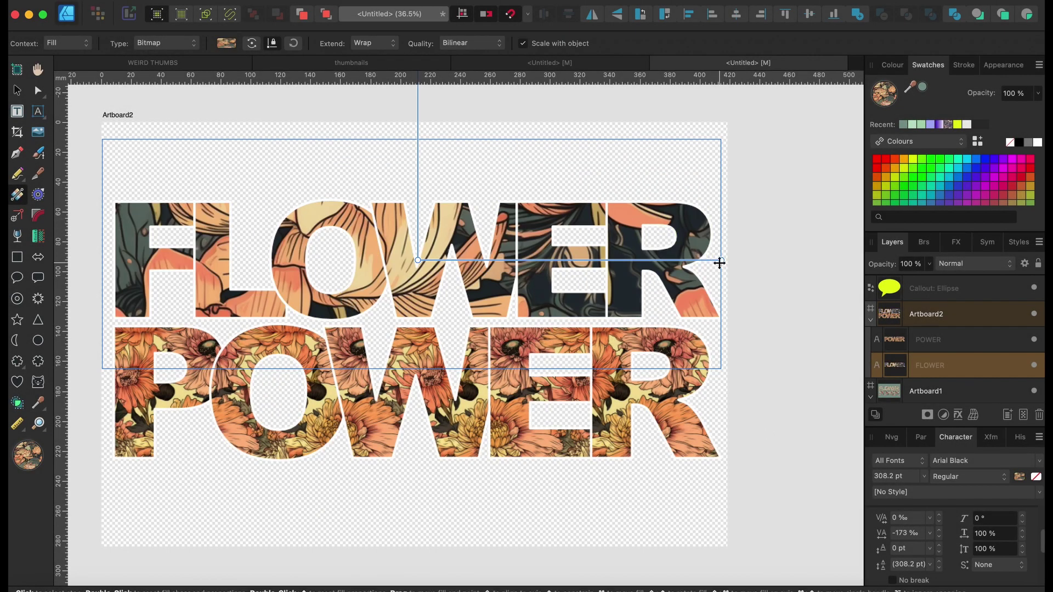
Scale down the FLOWER text's lotus bitmap fill so whole flowers show inside the letters
{"action": "left_click_drag", "start_coordinate": [719, 260], "coordinate": [484, 262]}
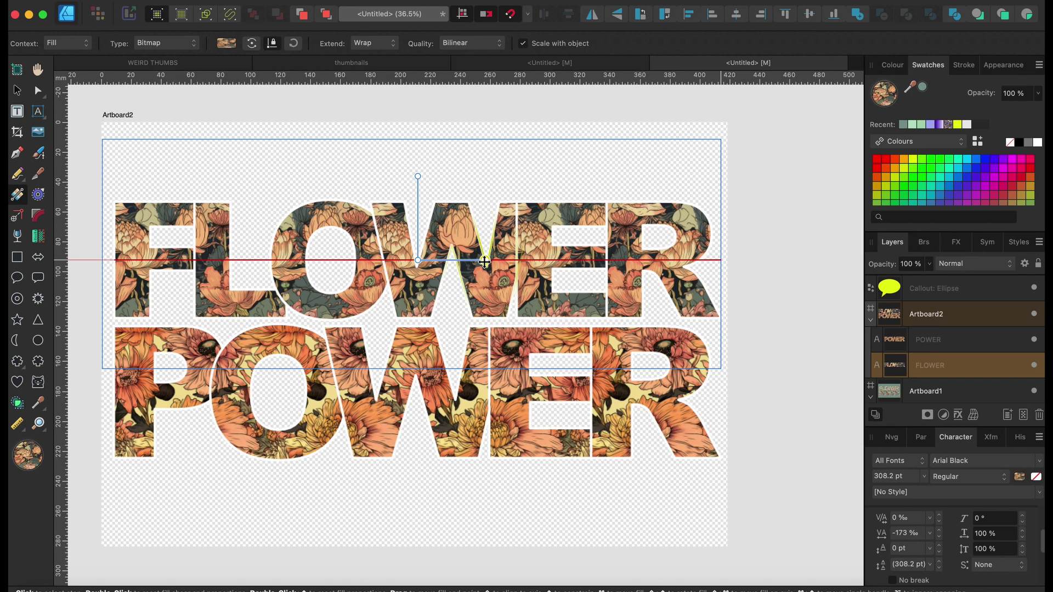
{"action": "left_click_drag", "start_coordinate": [485, 262], "coordinate": [484, 262]}
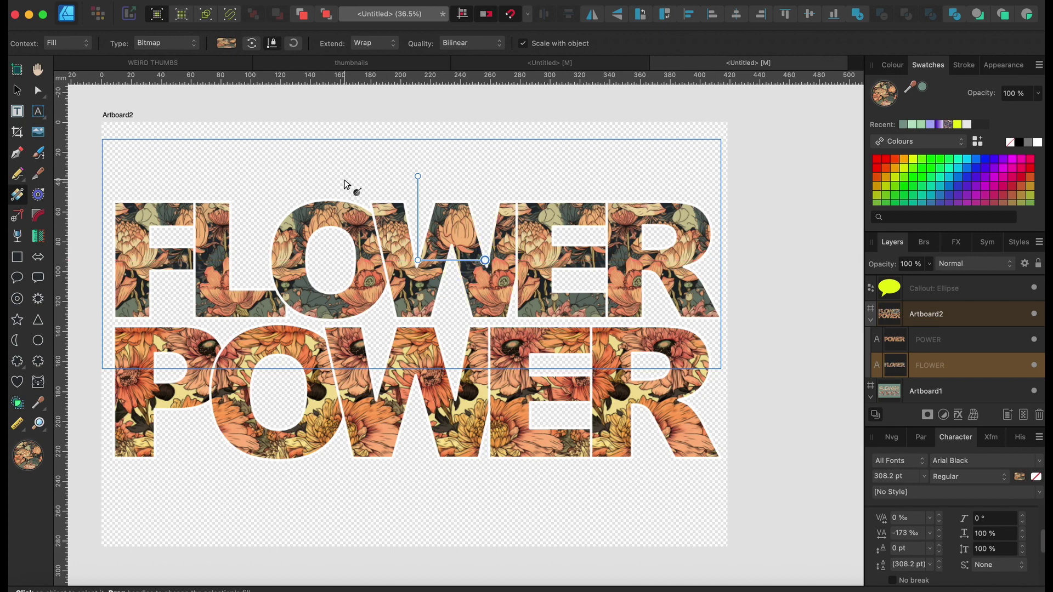
Draw a rectangle about 418 by 284 mm covering the whole of Artboard2
{"action": "scroll", "coordinate": [943, 362], "scroll_direction": "down", "scroll_amount": 2}
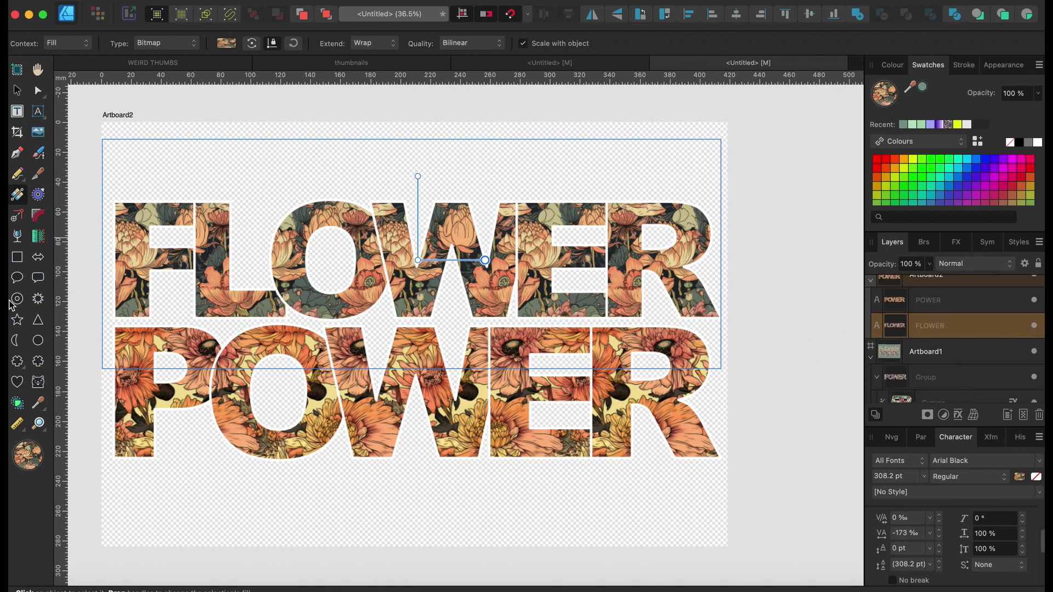
{"action": "left_click", "coordinate": [17, 257]}
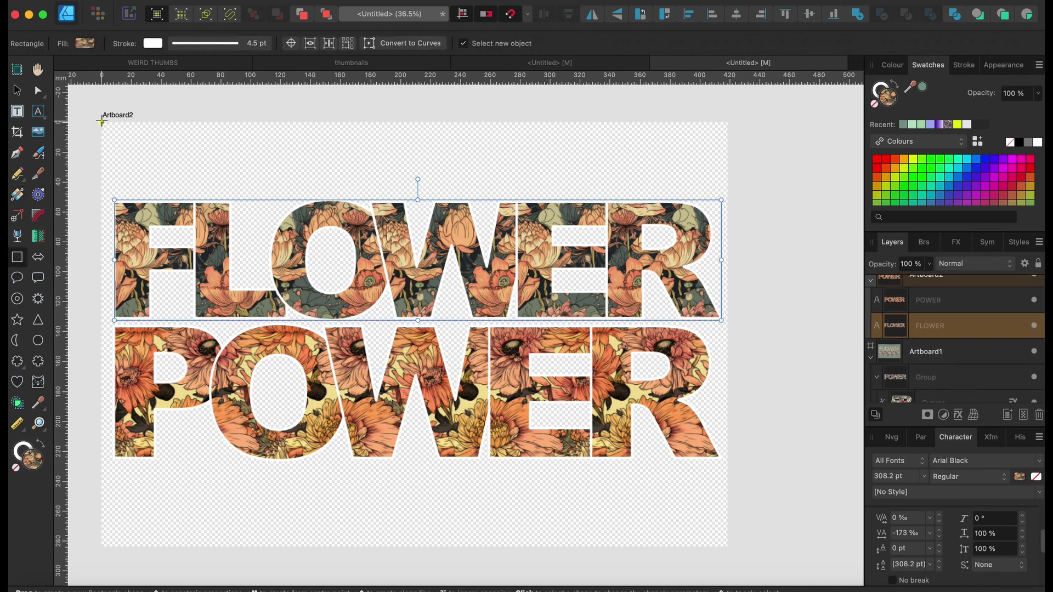
{"action": "left_click_drag", "start_coordinate": [102, 123], "coordinate": [730, 542]}
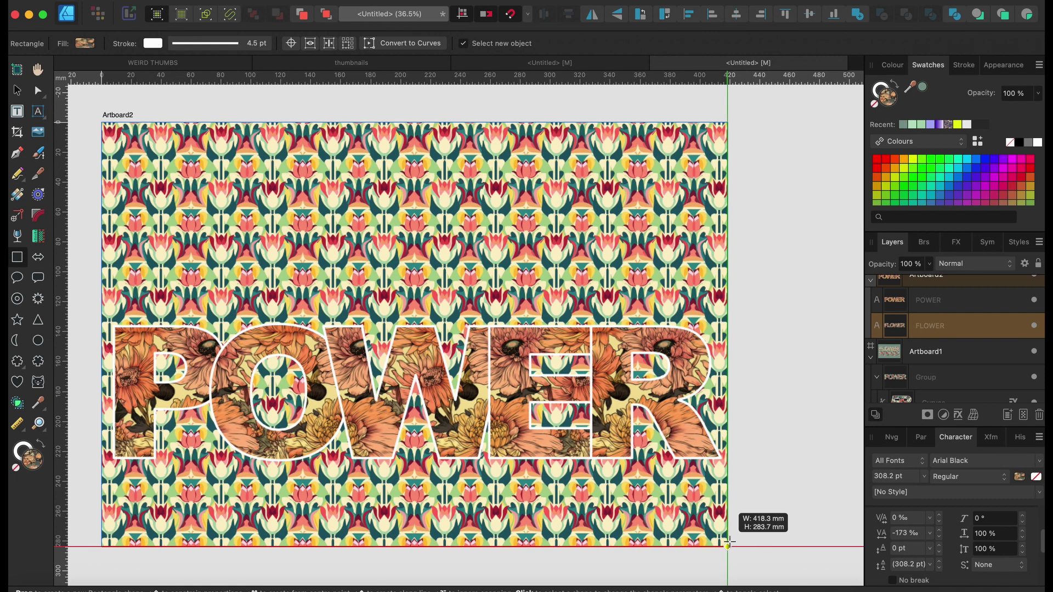
{"action": "left_click_drag", "start_coordinate": [729, 543], "coordinate": [728, 547]}
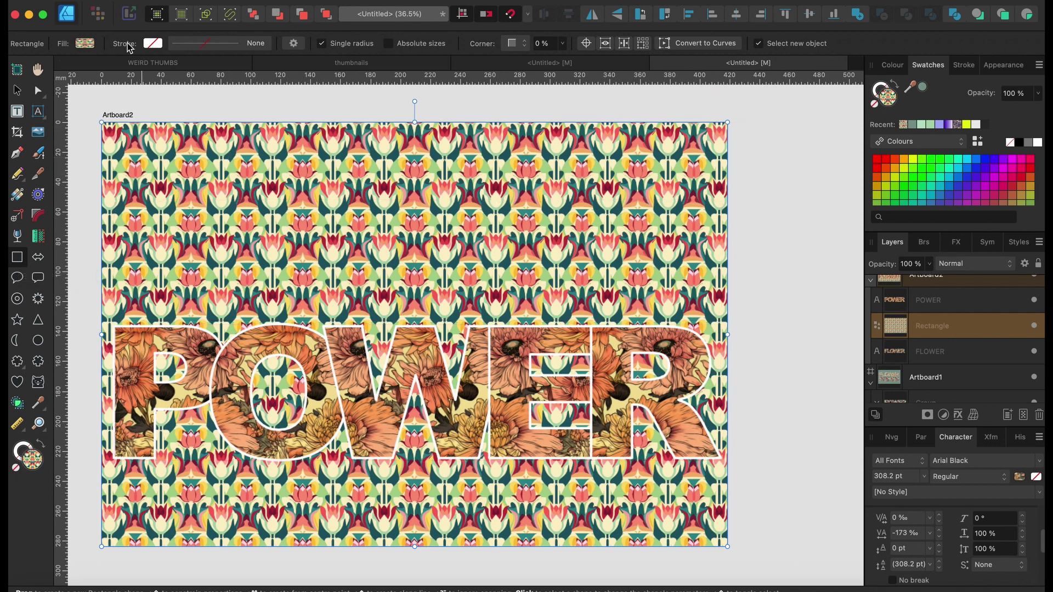
Fill the rectangle with bright yellow and move it beneath the FLOWER text in the layer order
{"action": "left_click", "coordinate": [84, 44]}
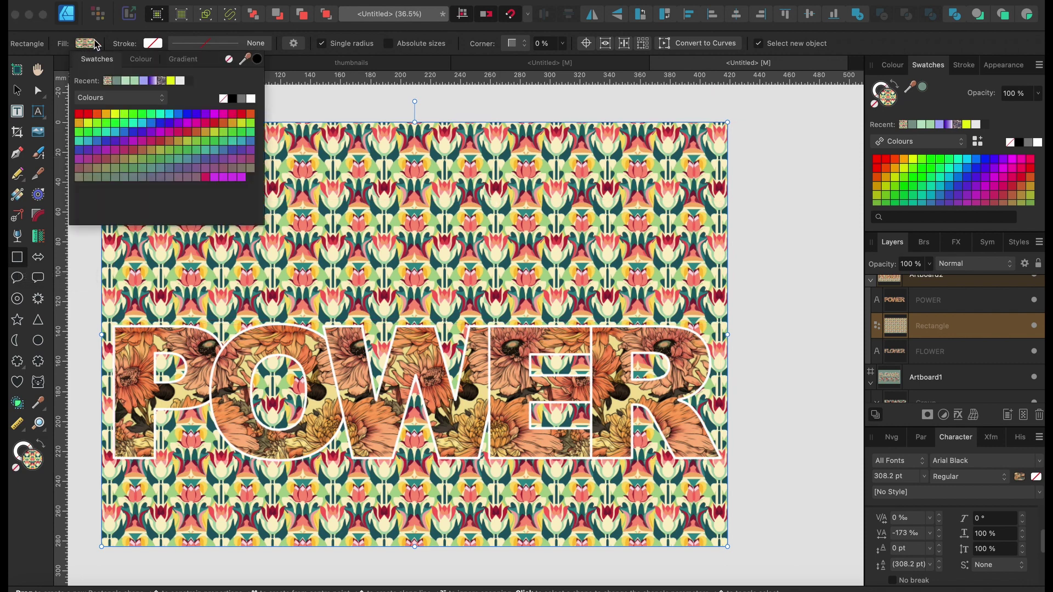
{"action": "left_click", "coordinate": [83, 43]}
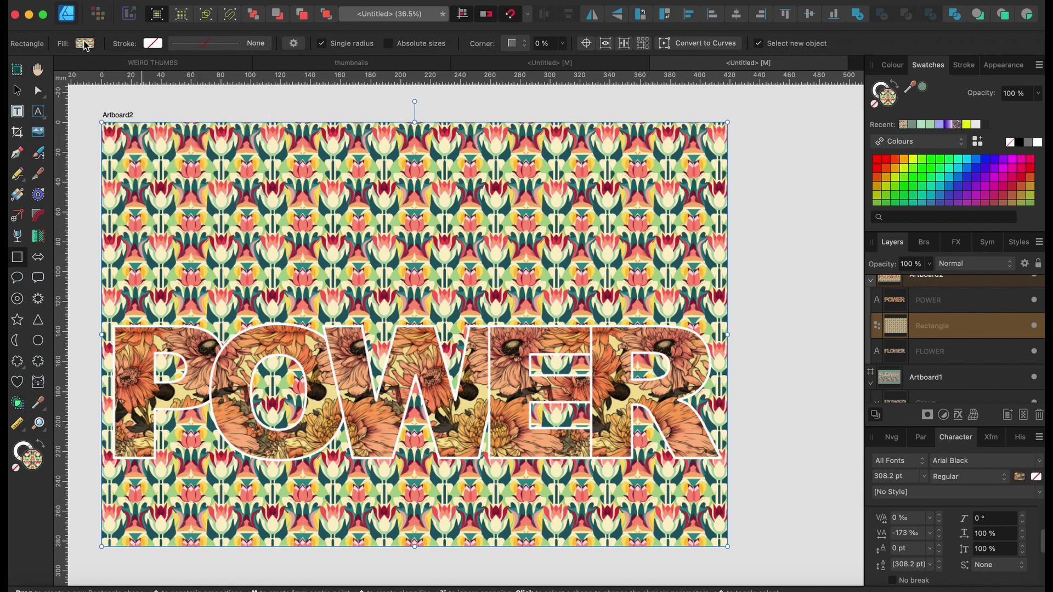
{"action": "left_click", "coordinate": [84, 43]}
{"action": "left_click", "coordinate": [115, 115]}
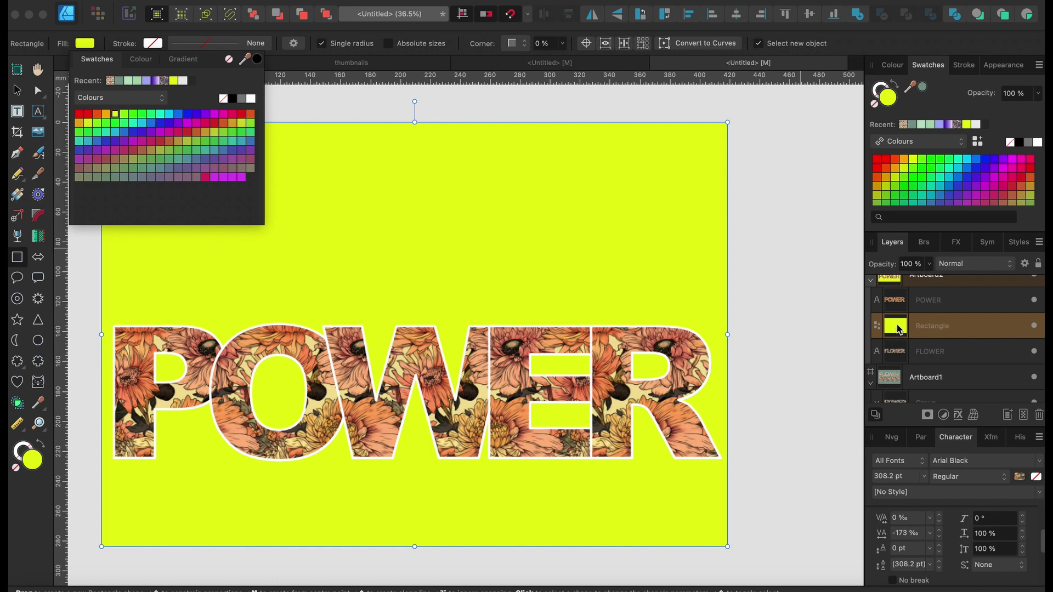
{"action": "left_click_drag", "start_coordinate": [899, 329], "coordinate": [900, 364]}
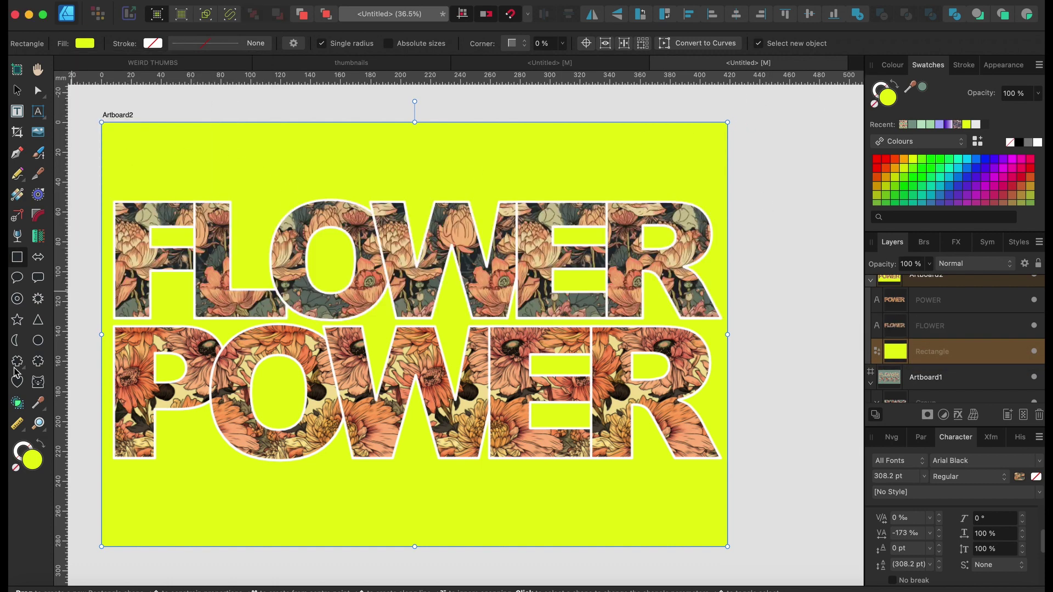
Recolour the background rectangle with a muted green sampled from the FLOWER text's floral pattern
{"action": "left_click", "coordinate": [39, 404]}
{"action": "left_click", "coordinate": [514, 281]}
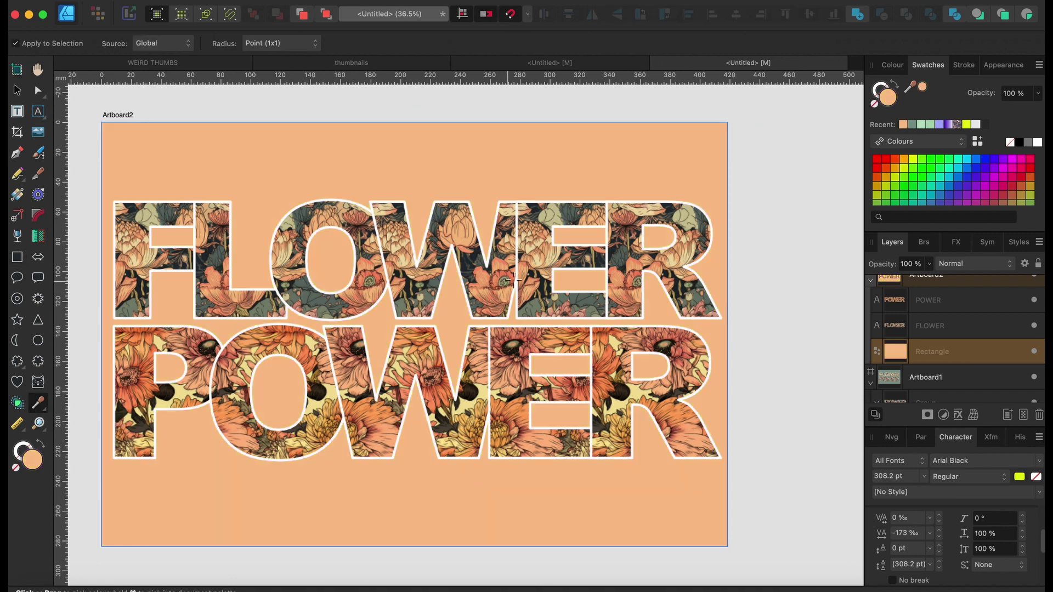
{"action": "left_click", "coordinate": [573, 303]}
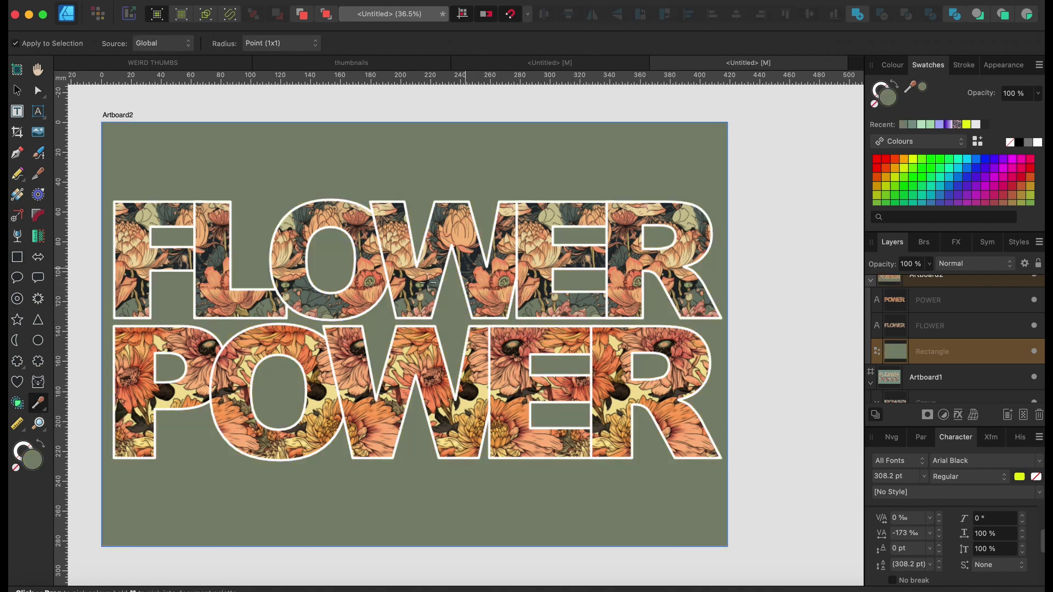
{"action": "scroll", "coordinate": [305, 372], "scroll_direction": "left", "scroll_amount": 3}
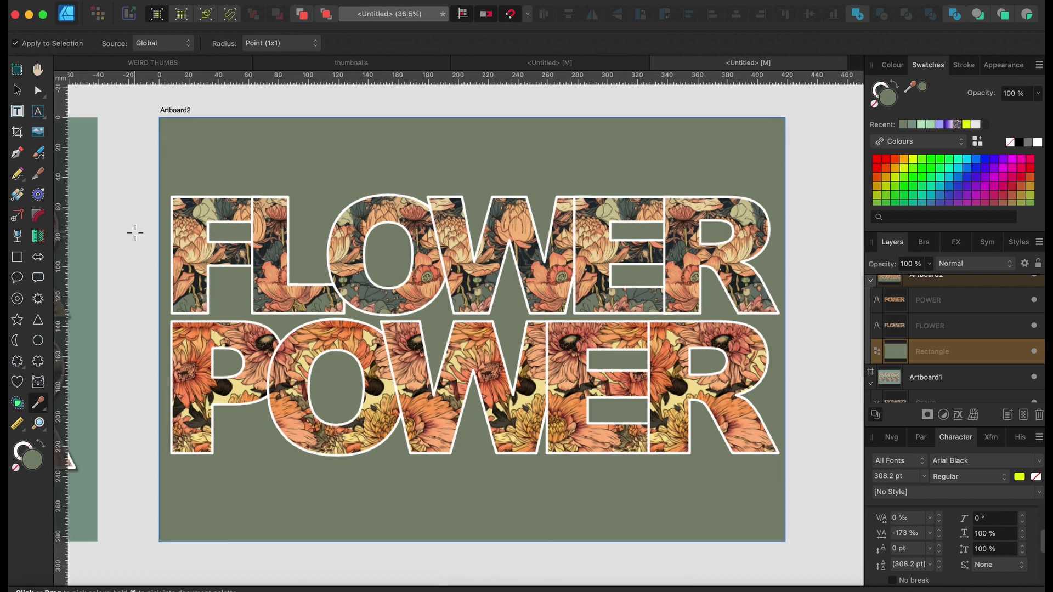
Add an outer shadow to the FLOWER text that scales with the object, with radius 31.21 px, offset 24.67 px and opacity 58 %
{"action": "left_click", "coordinate": [952, 326]}
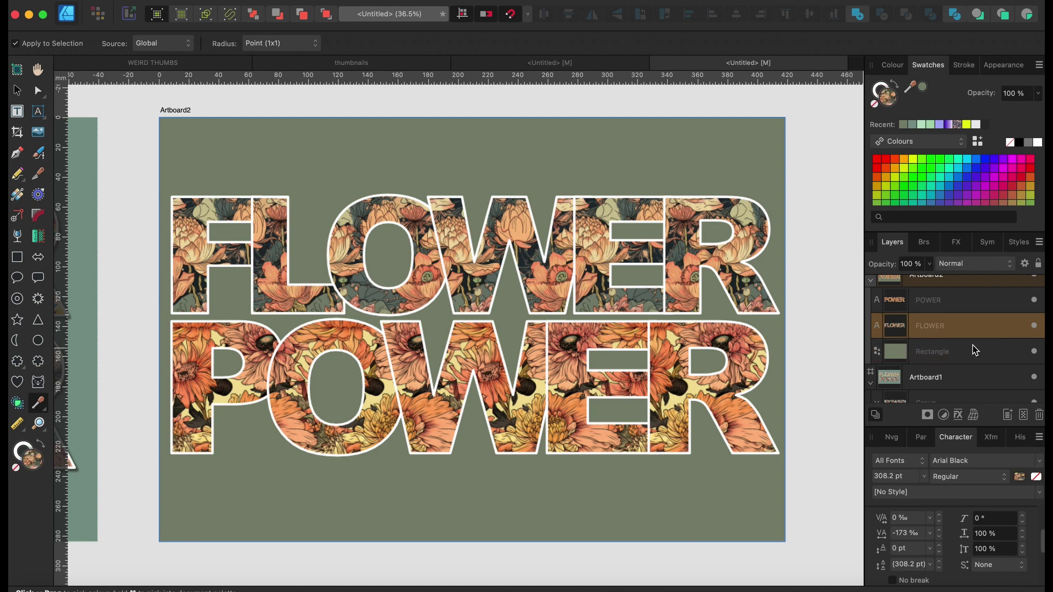
{"action": "left_click", "coordinate": [959, 415]}
{"action": "left_click", "coordinate": [537, 369]}
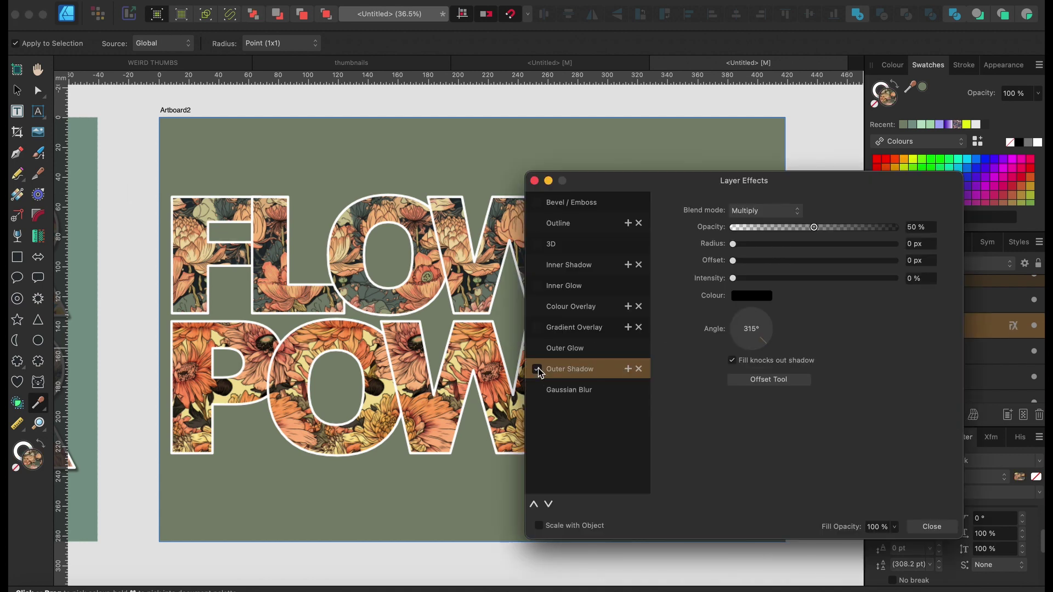
{"action": "left_click", "coordinate": [537, 526]}
{"action": "left_click", "coordinate": [796, 244]}
{"action": "left_click_drag", "start_coordinate": [800, 248], "coordinate": [821, 244]}
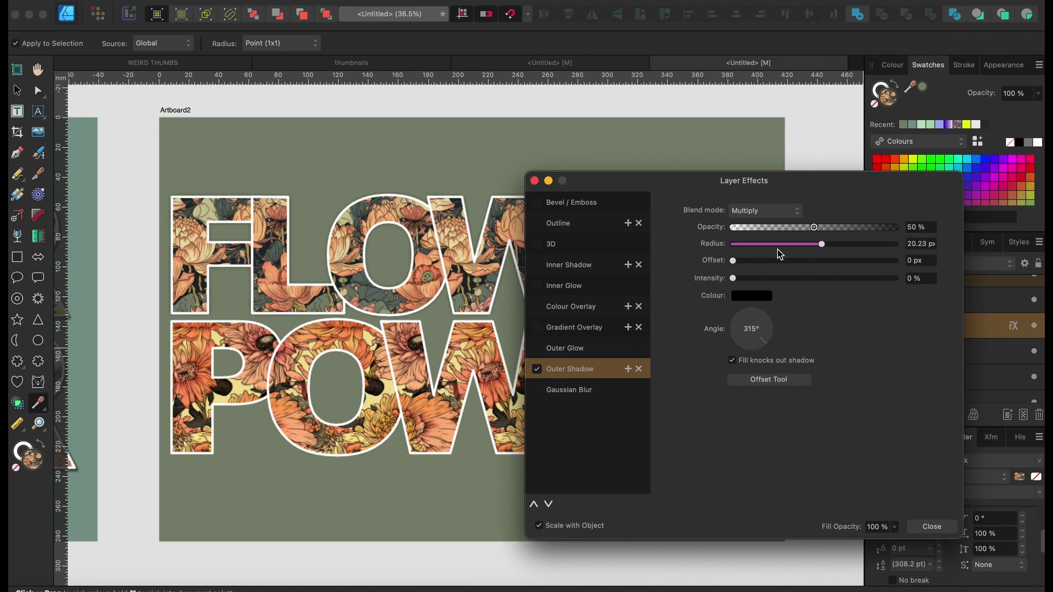
{"action": "left_click_drag", "start_coordinate": [735, 265], "coordinate": [827, 229]}
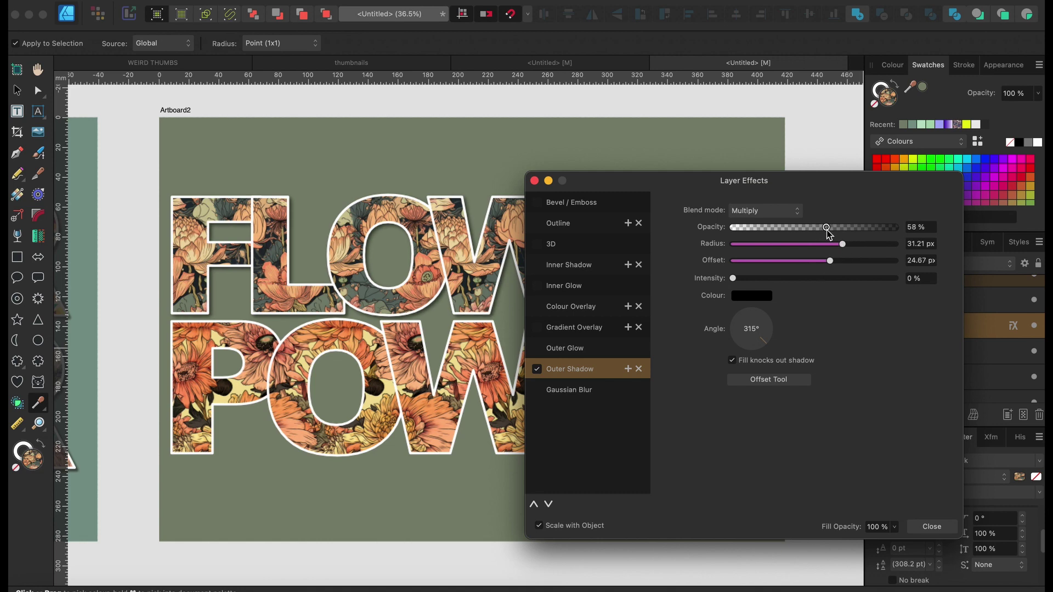
{"action": "key", "text": "Return"}
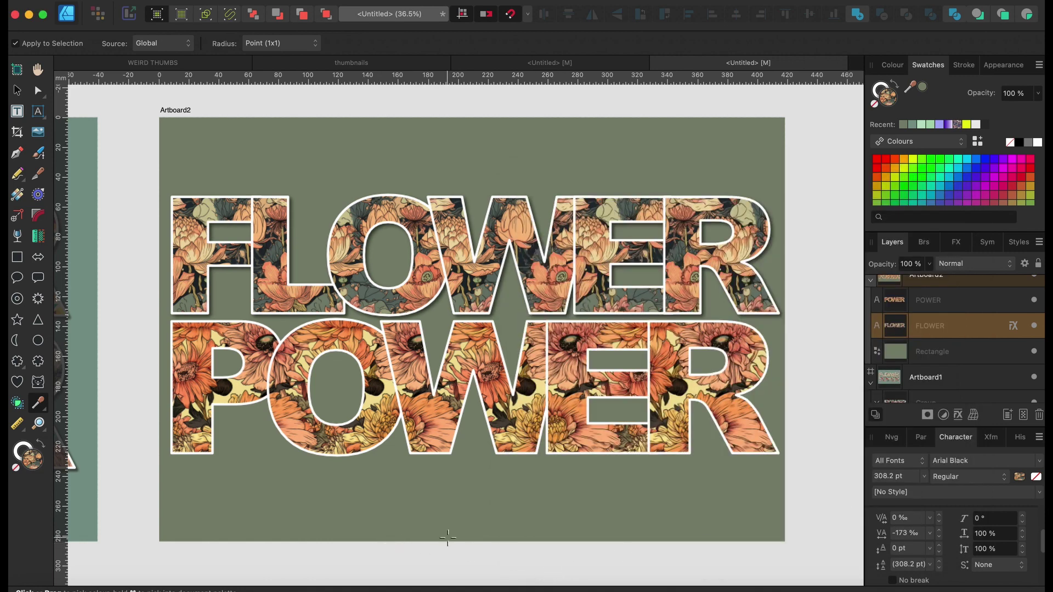
Compare the lettering with the finished design on Artboard1 and remove the outer shadow from the FLOWER text
{"action": "scroll", "coordinate": [204, 336], "scroll_direction": "left", "scroll_amount": 10}
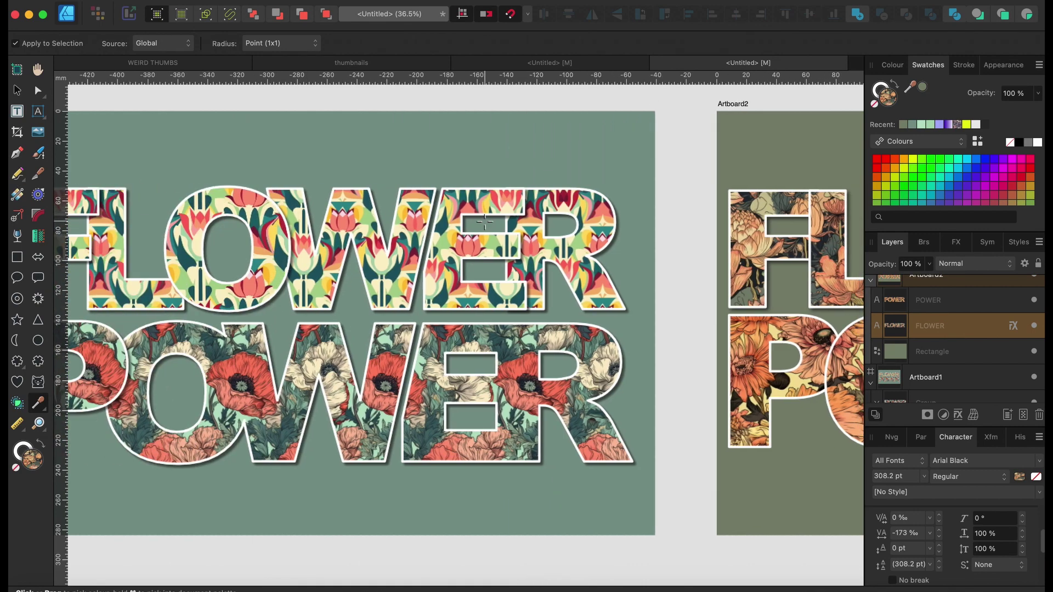
{"action": "scroll", "coordinate": [485, 222], "scroll_direction": "right", "scroll_amount": 10}
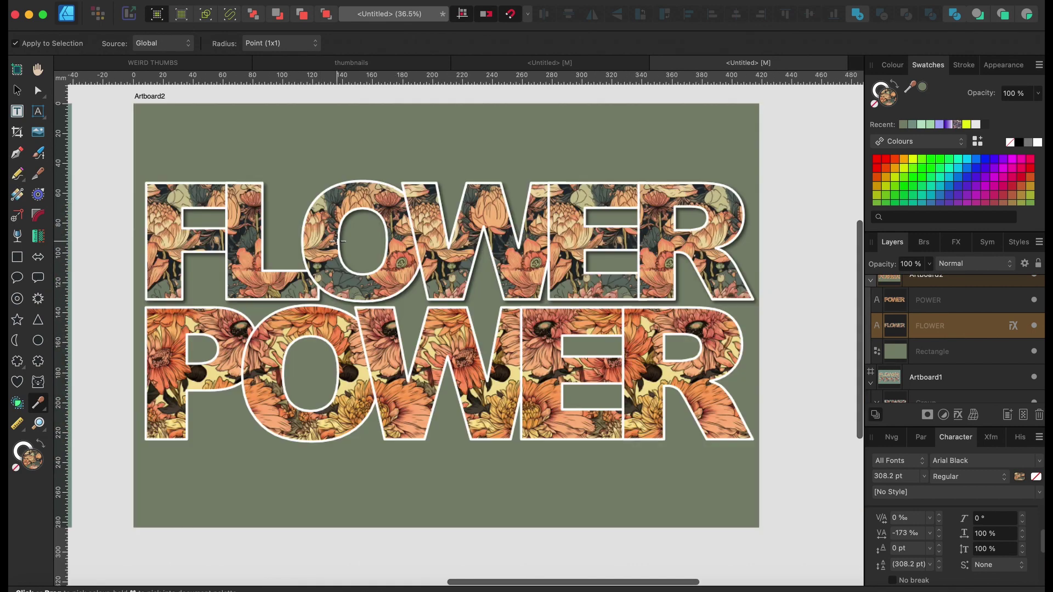
{"action": "left_click", "coordinate": [1012, 327]}
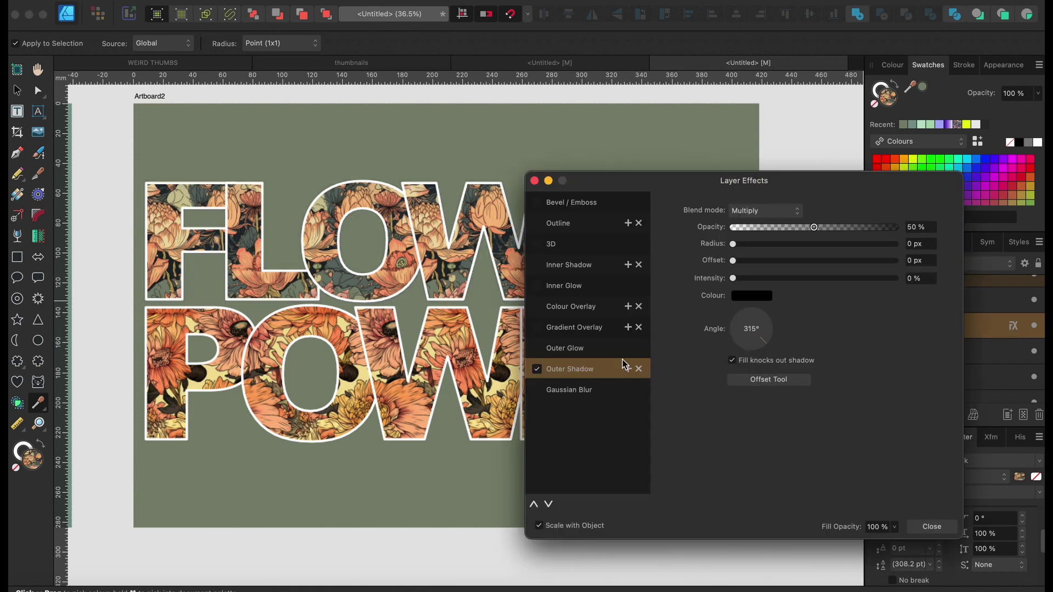
{"action": "left_click", "coordinate": [537, 369]}
{"action": "left_click", "coordinate": [950, 526]}
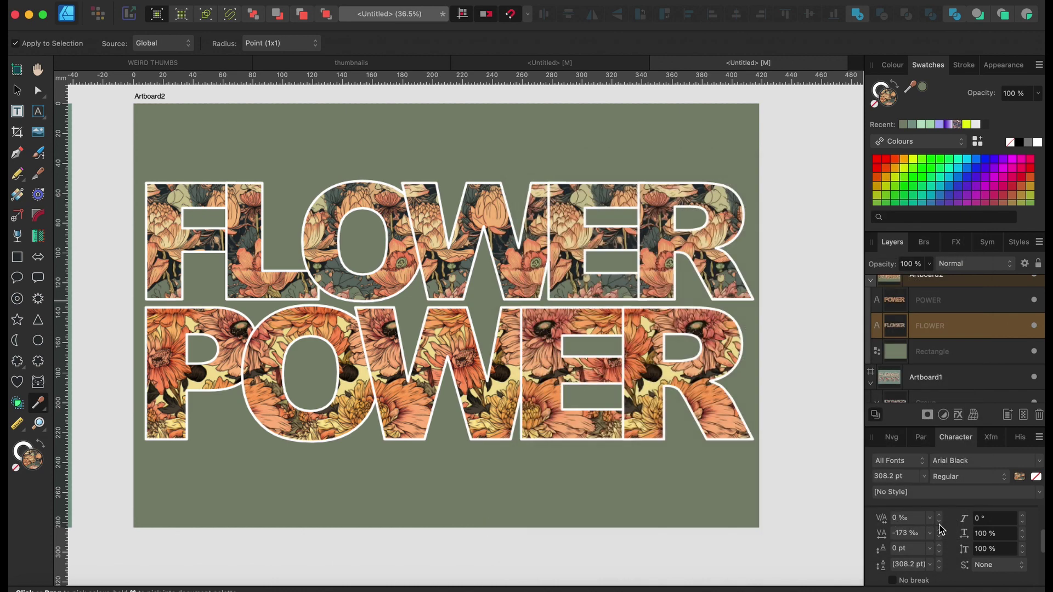
Convert the FLOWER text on Artboard2 to curves
{"action": "scroll", "coordinate": [940, 327], "scroll_direction": "up", "scroll_amount": 1}
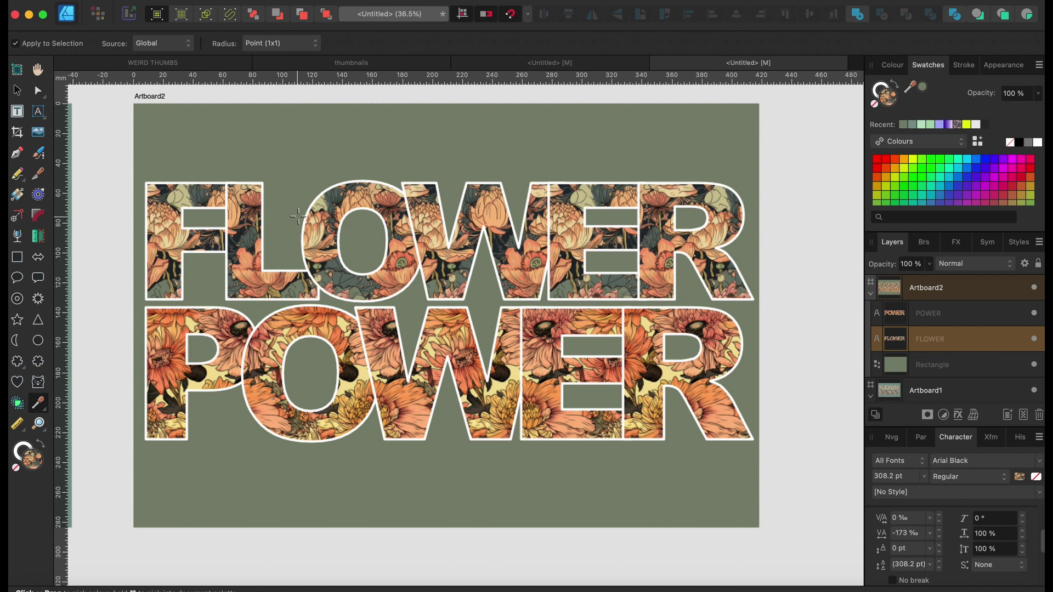
{"action": "right_click", "coordinate": [895, 339]}
{"action": "left_click", "coordinate": [17, 90]}
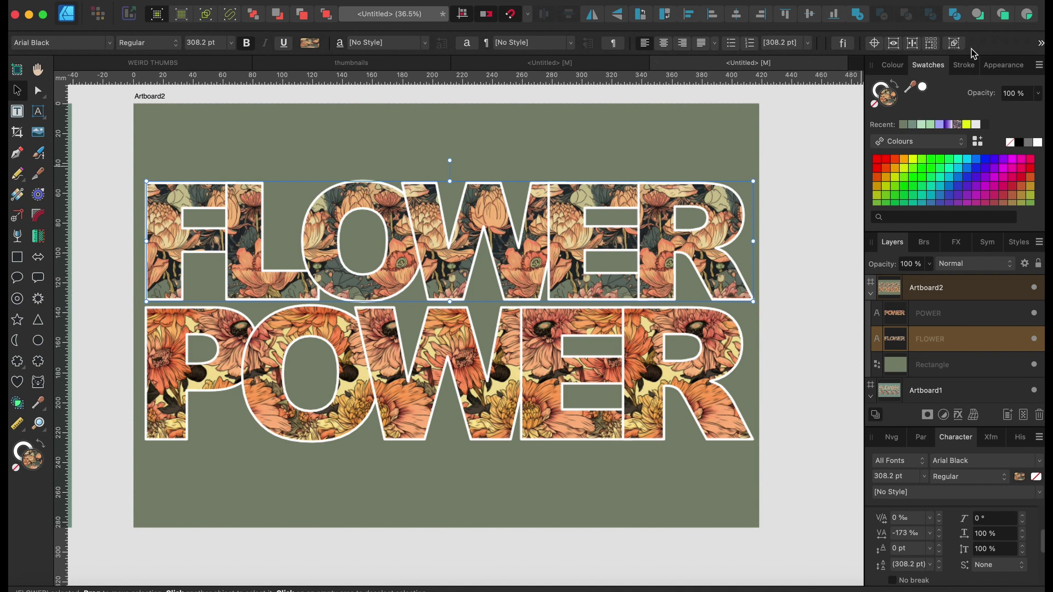
{"action": "left_click", "coordinate": [1040, 43]}
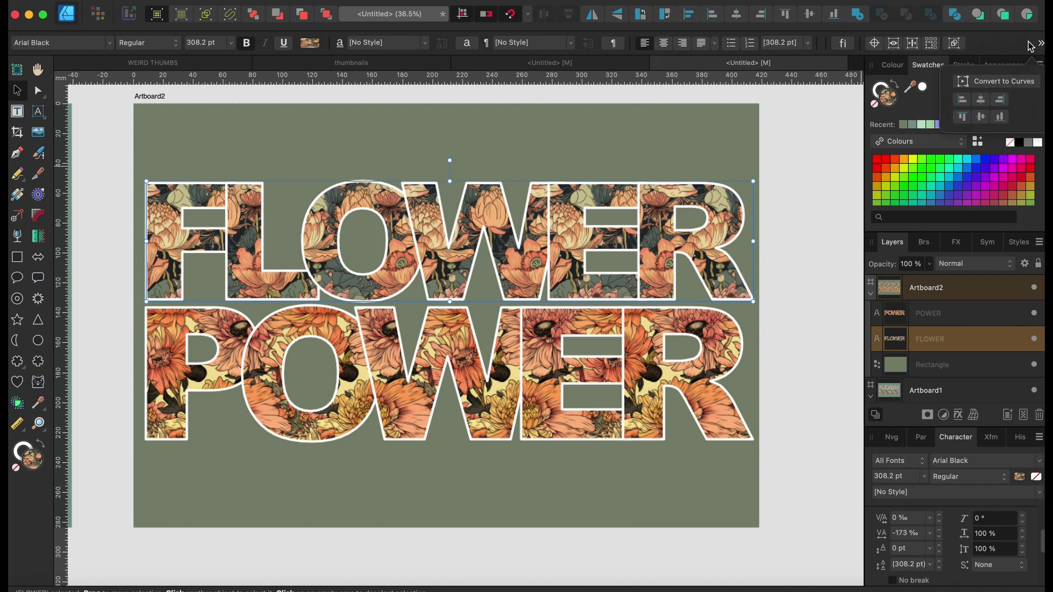
{"action": "left_click", "coordinate": [998, 81]}
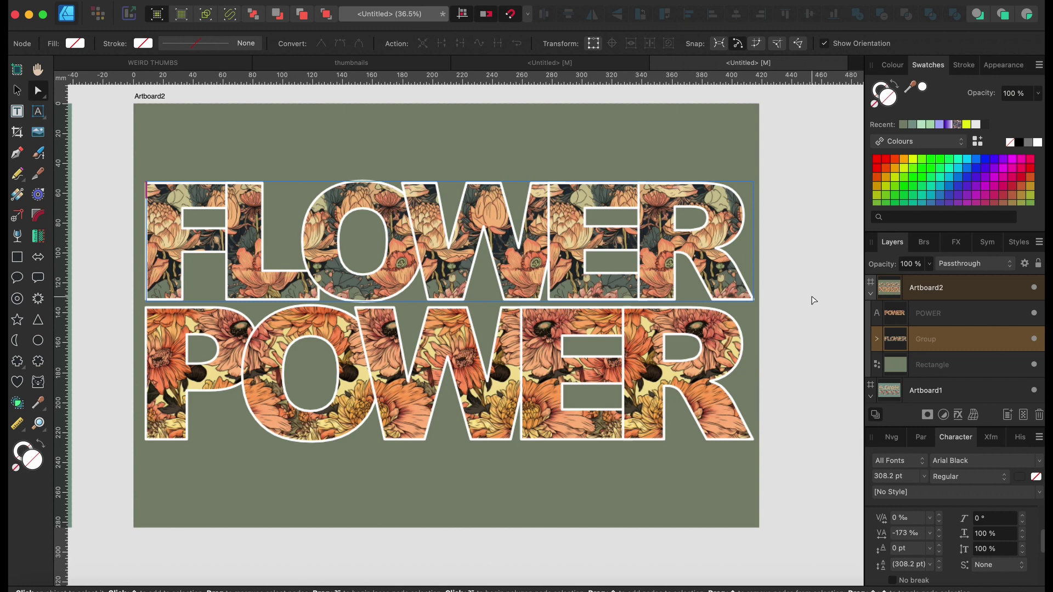
Expand the converted FLOWER group and move its letter O above the W in the layer order
{"action": "left_click", "coordinate": [876, 338]}
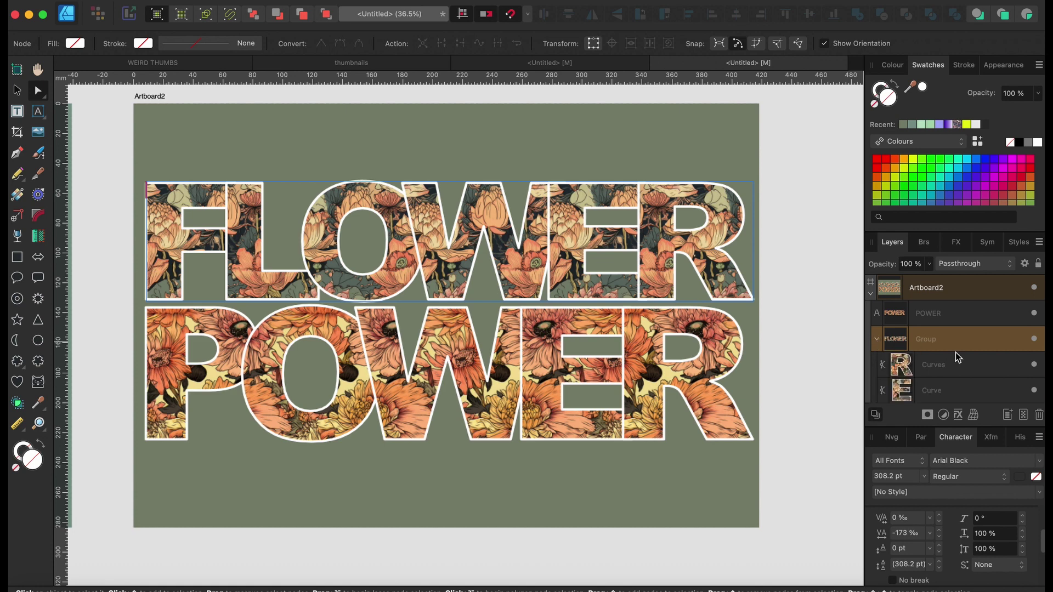
{"action": "scroll", "coordinate": [957, 353], "scroll_direction": "down", "scroll_amount": 3}
{"action": "scroll", "coordinate": [956, 353], "scroll_direction": "down", "scroll_amount": 3}
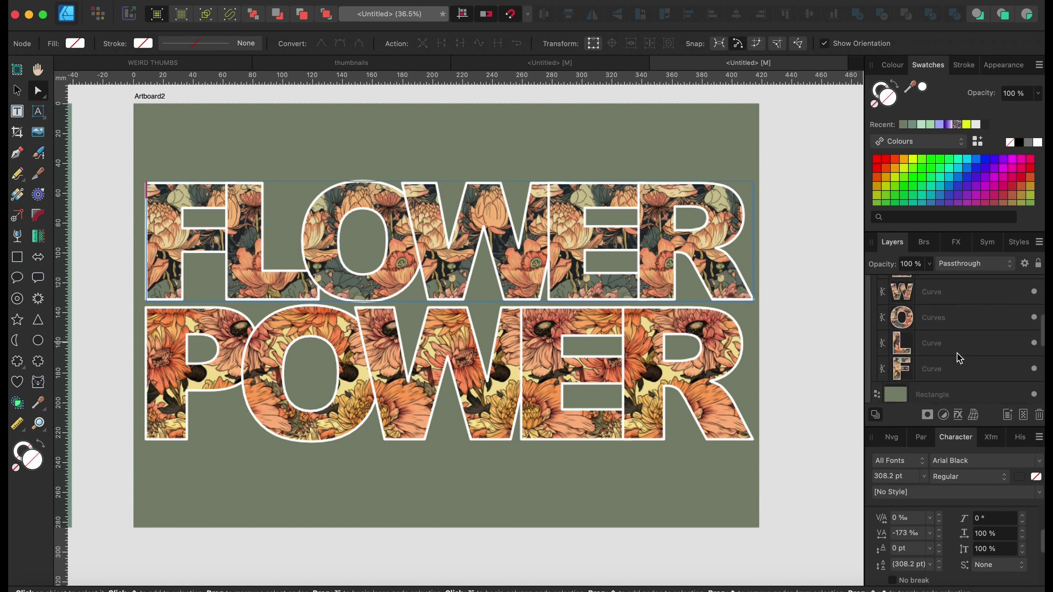
{"action": "scroll", "coordinate": [956, 353], "scroll_direction": "up", "scroll_amount": 1}
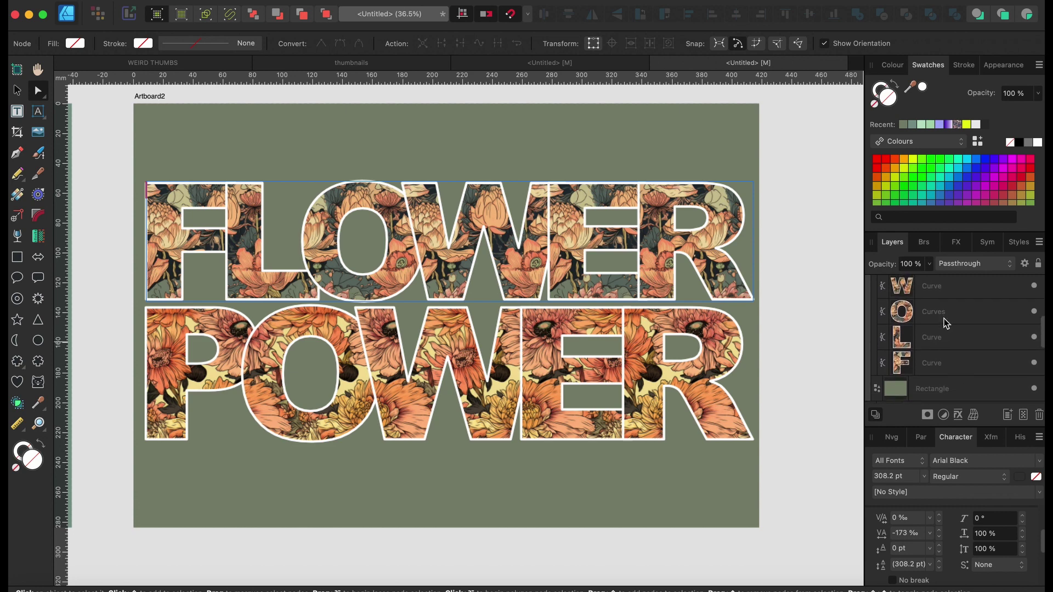
{"action": "scroll", "coordinate": [943, 318], "scroll_direction": "up", "scroll_amount": 1}
{"action": "left_click", "coordinate": [924, 326]}
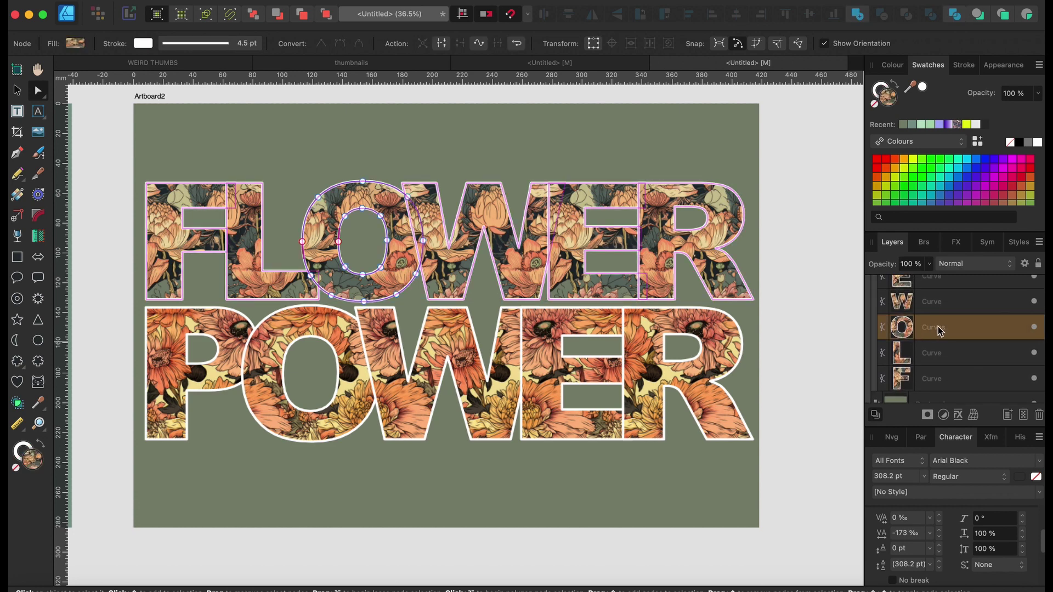
{"action": "left_click_drag", "start_coordinate": [940, 340], "coordinate": [927, 305]}
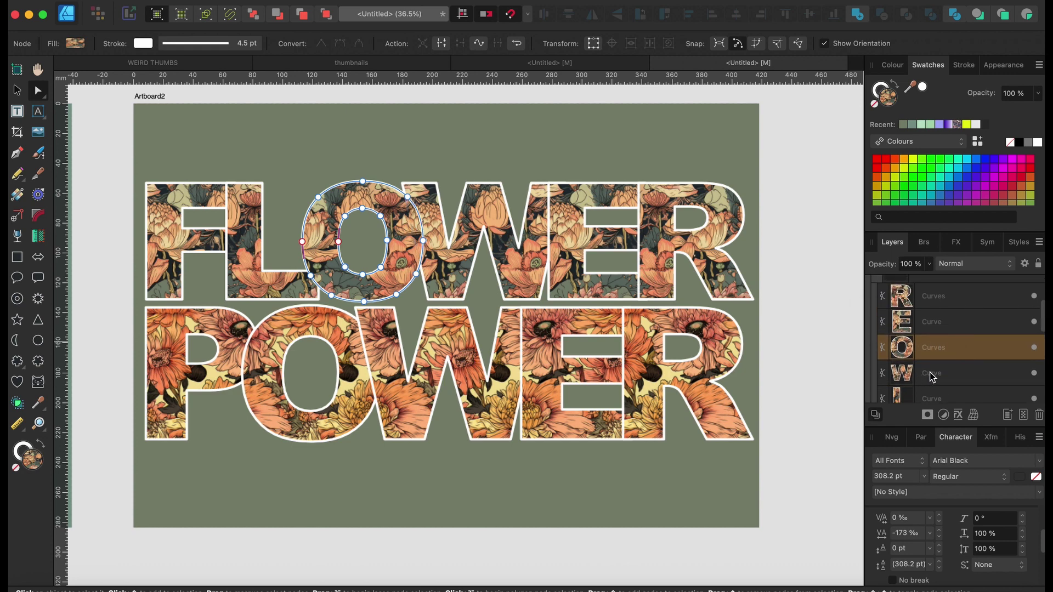
Move FLOWER's letter E directly beneath the W and its final R directly beneath the E in the layer order
{"action": "left_click", "coordinate": [932, 323]}
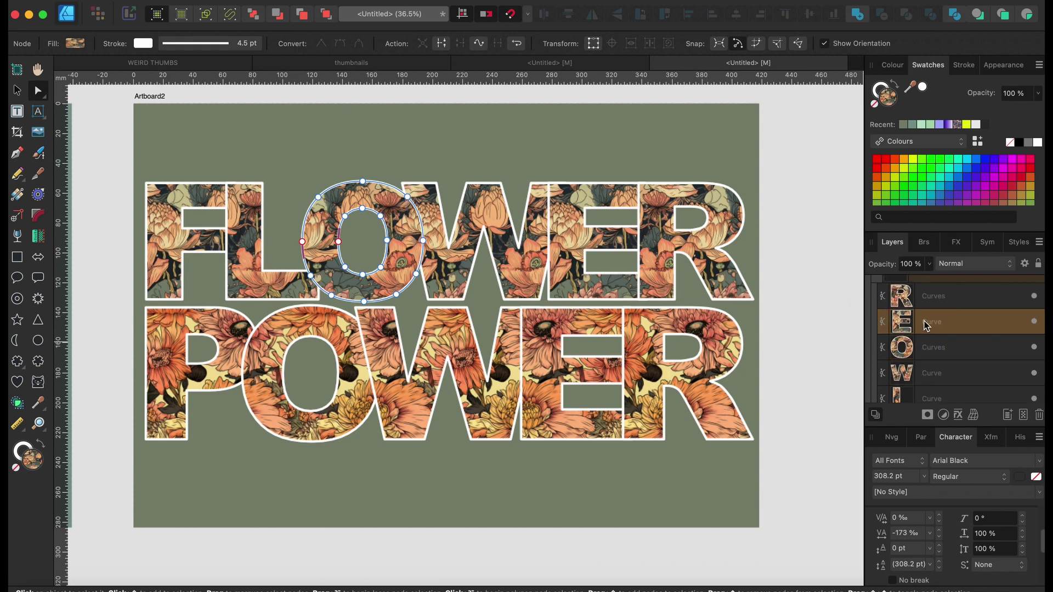
{"action": "left_click_drag", "start_coordinate": [931, 325], "coordinate": [927, 381]}
{"action": "scroll", "coordinate": [941, 334], "scroll_direction": "down", "scroll_amount": 1}
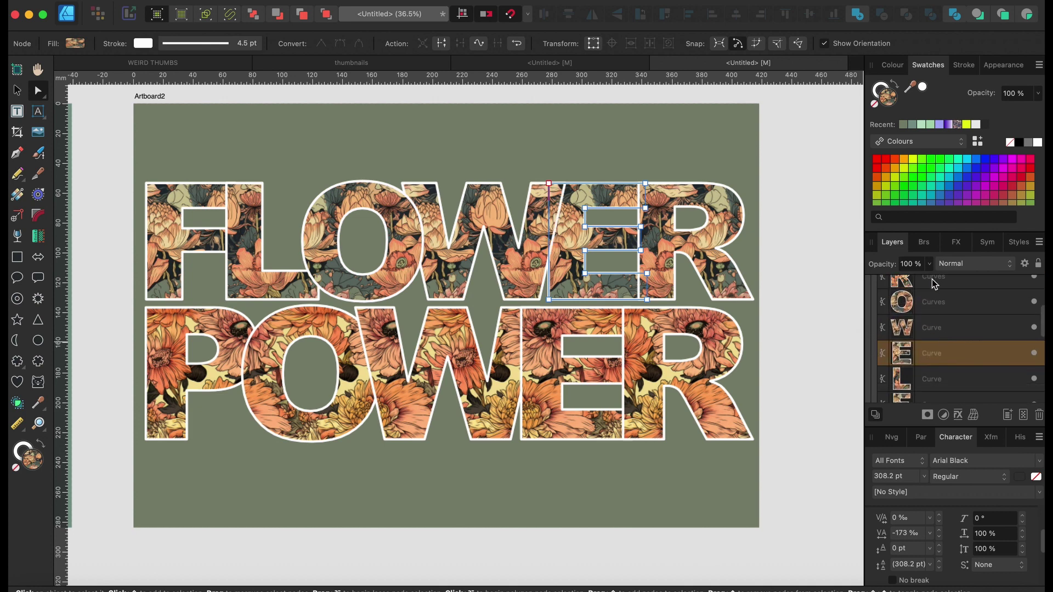
{"action": "left_click_drag", "start_coordinate": [942, 280], "coordinate": [943, 382]}
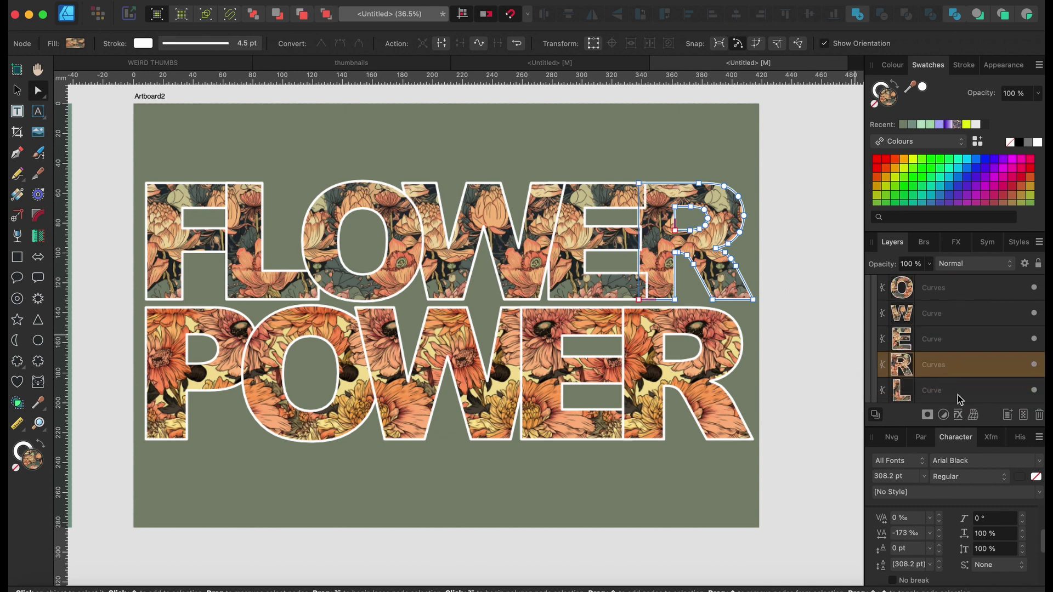
Add an outer shadow to the letter F of FLOWER with radius 17.43 px, offset 13.94 px and opacity 50 %
{"action": "scroll", "coordinate": [957, 395], "scroll_direction": "down", "scroll_amount": 2}
{"action": "left_click", "coordinate": [989, 356]}
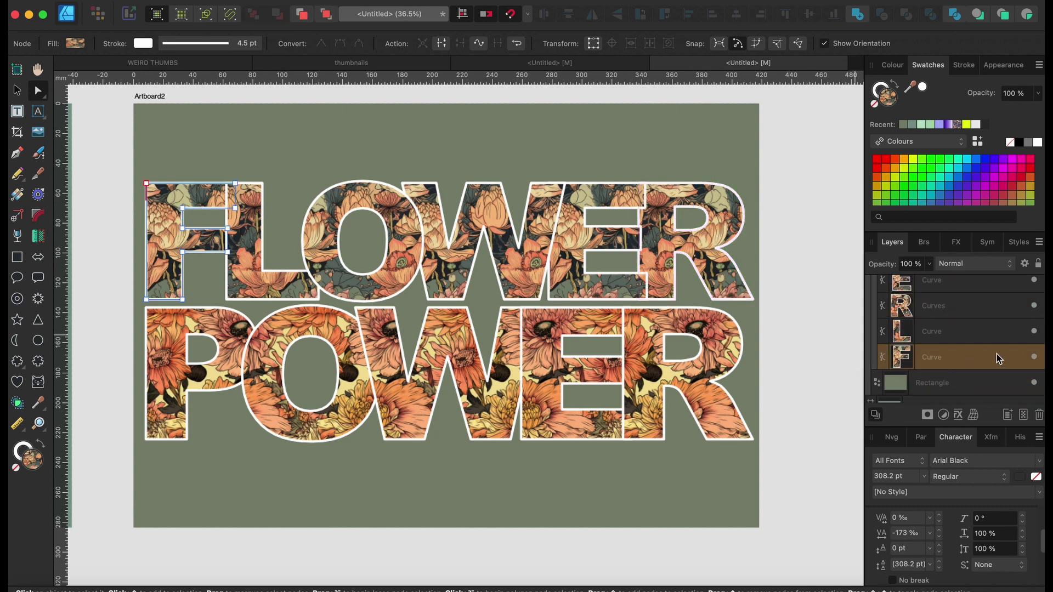
{"action": "left_click", "coordinate": [958, 415]}
{"action": "left_click", "coordinate": [537, 369]}
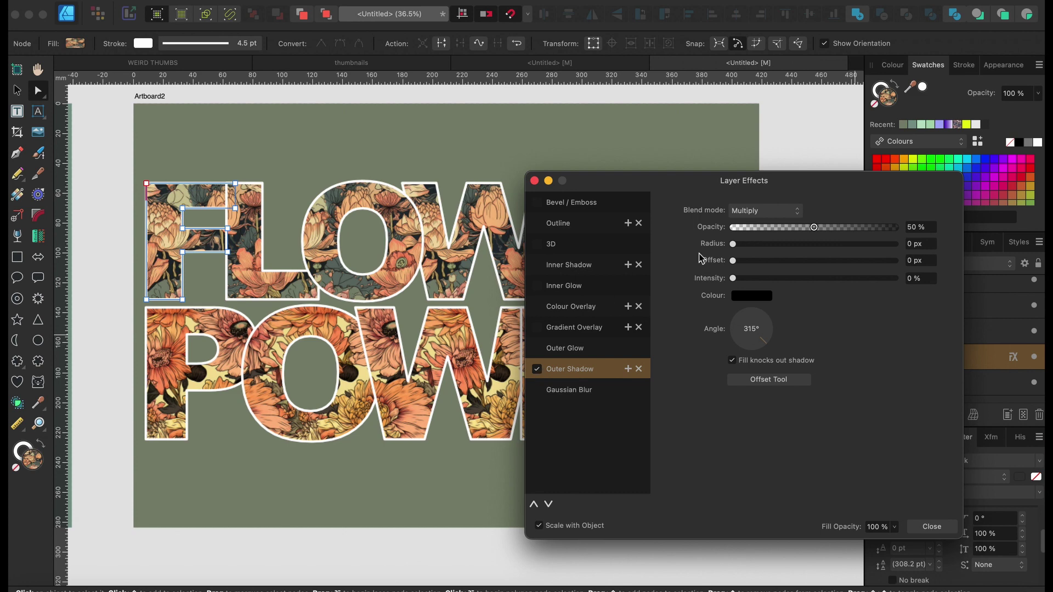
{"action": "left_click_drag", "start_coordinate": [733, 243], "coordinate": [811, 245]}
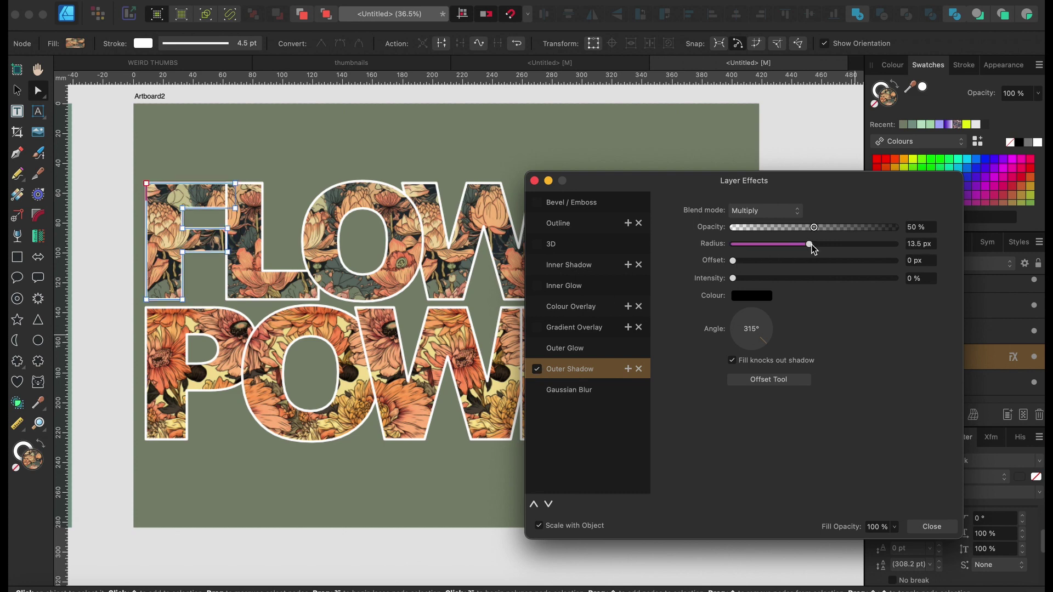
{"action": "left_click_drag", "start_coordinate": [735, 262], "coordinate": [816, 244]}
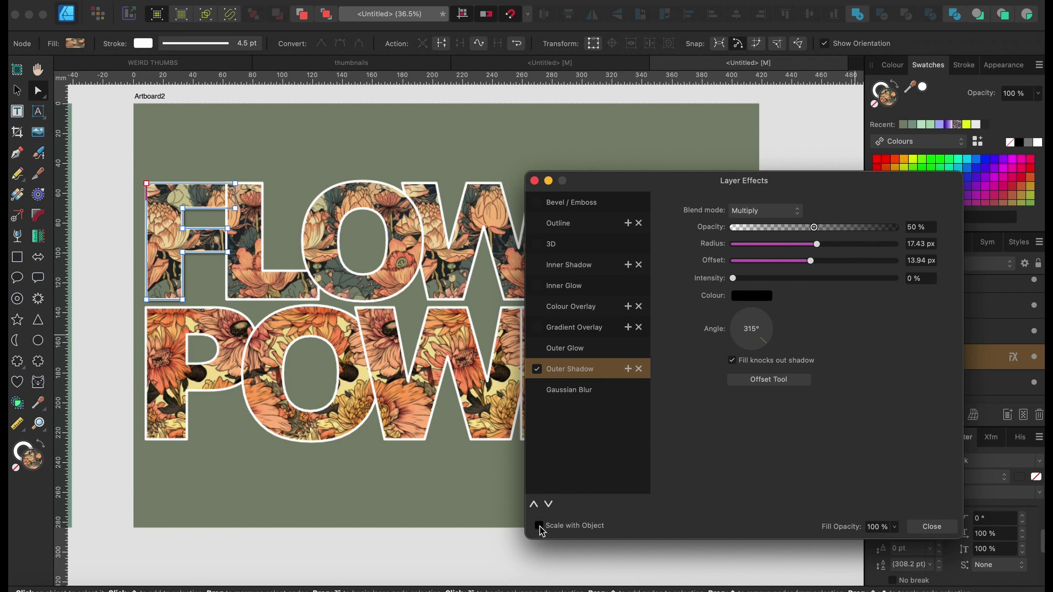
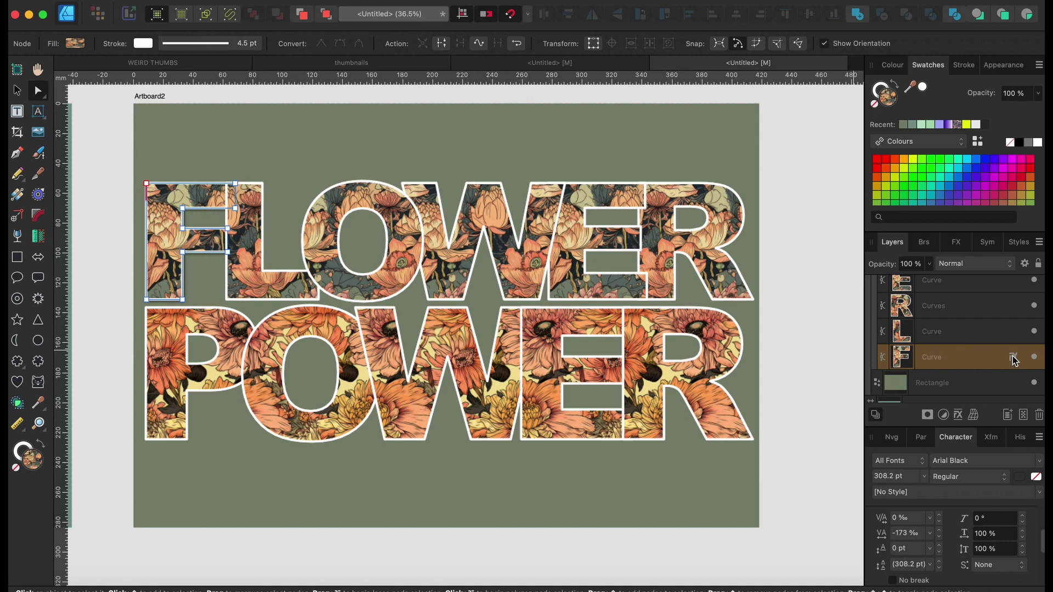
Copy the F's outer shadow effect to the L, R, E, W and O of FLOWER, and deselect everything
{"action": "left_click_drag", "start_coordinate": [1013, 360], "coordinate": [1013, 332]}
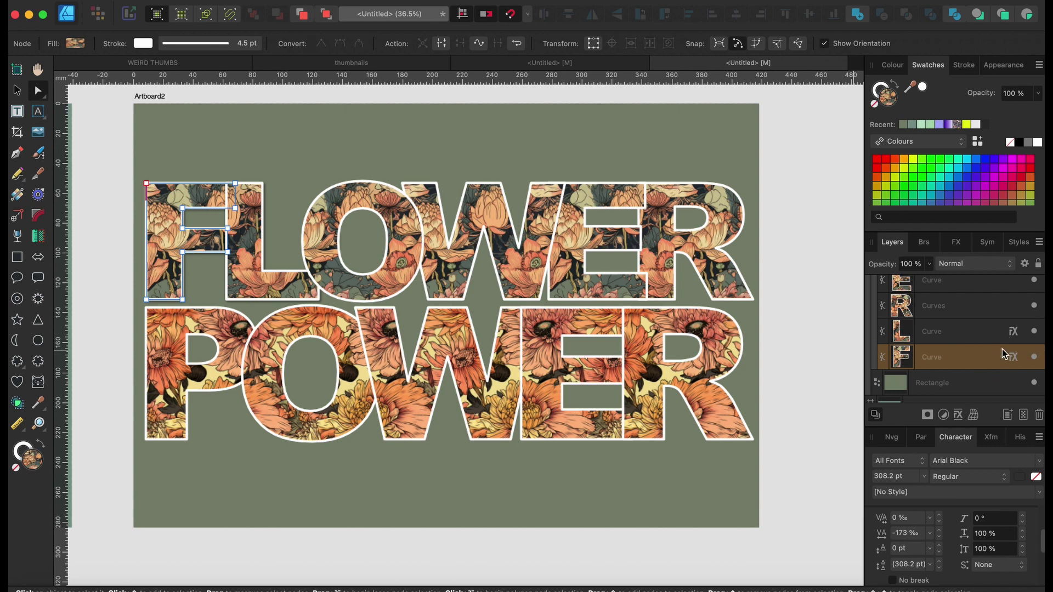
{"action": "left_click_drag", "start_coordinate": [1014, 334], "coordinate": [1016, 310]}
{"action": "scroll", "coordinate": [1017, 314], "scroll_direction": "up", "scroll_amount": 1}
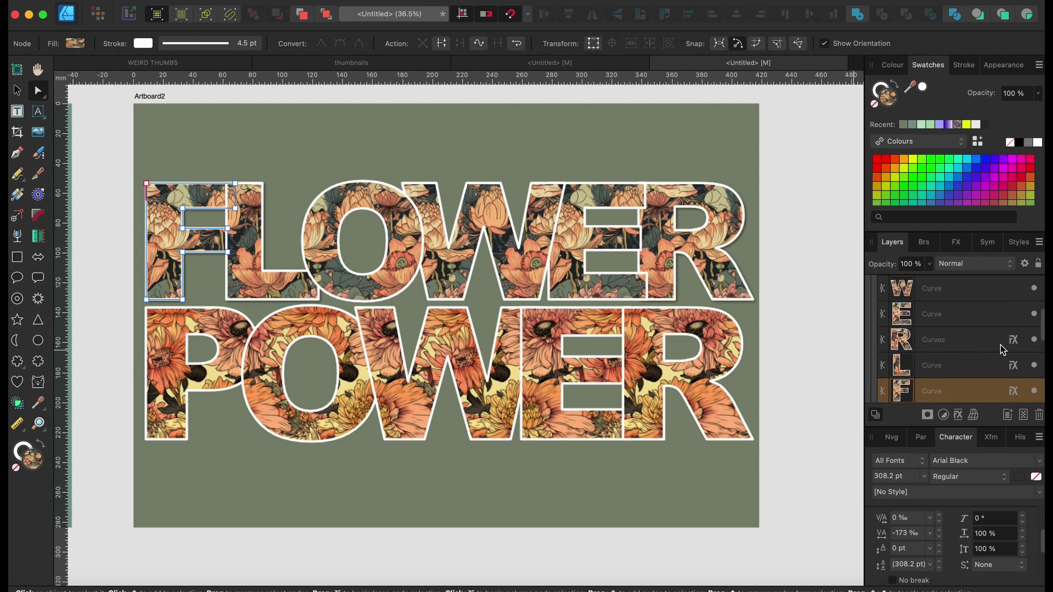
{"action": "left_click_drag", "start_coordinate": [1013, 341], "coordinate": [1013, 317]}
{"action": "scroll", "coordinate": [1014, 322], "scroll_direction": "up", "scroll_amount": 1}
{"action": "scroll", "coordinate": [1009, 317], "scroll_direction": "up", "scroll_amount": 1}
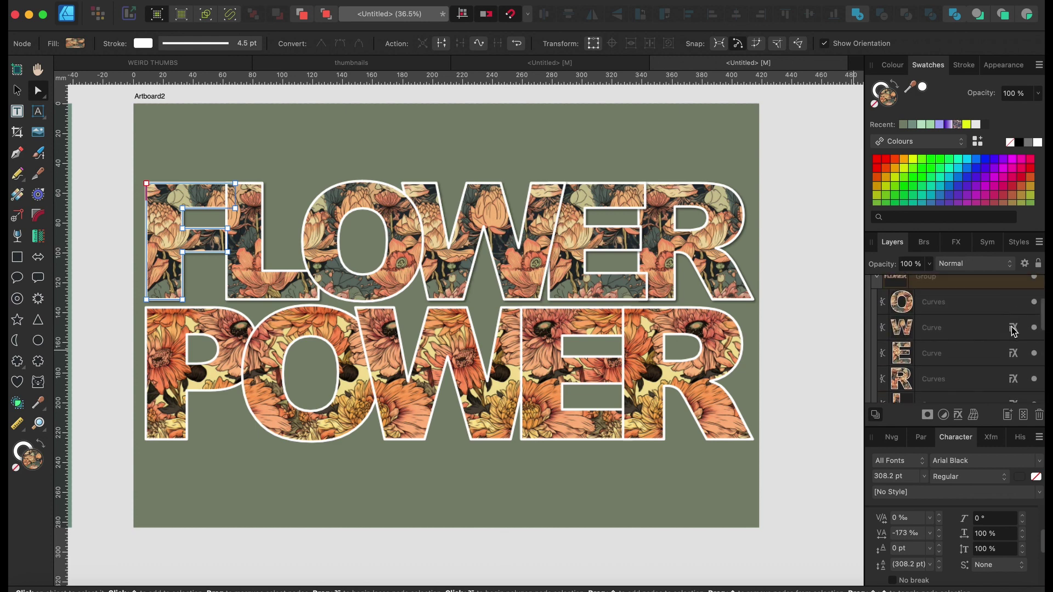
{"action": "left_click_drag", "start_coordinate": [1014, 328], "coordinate": [1011, 305]}
{"action": "scroll", "coordinate": [1010, 305], "scroll_direction": "down", "scroll_amount": 1}
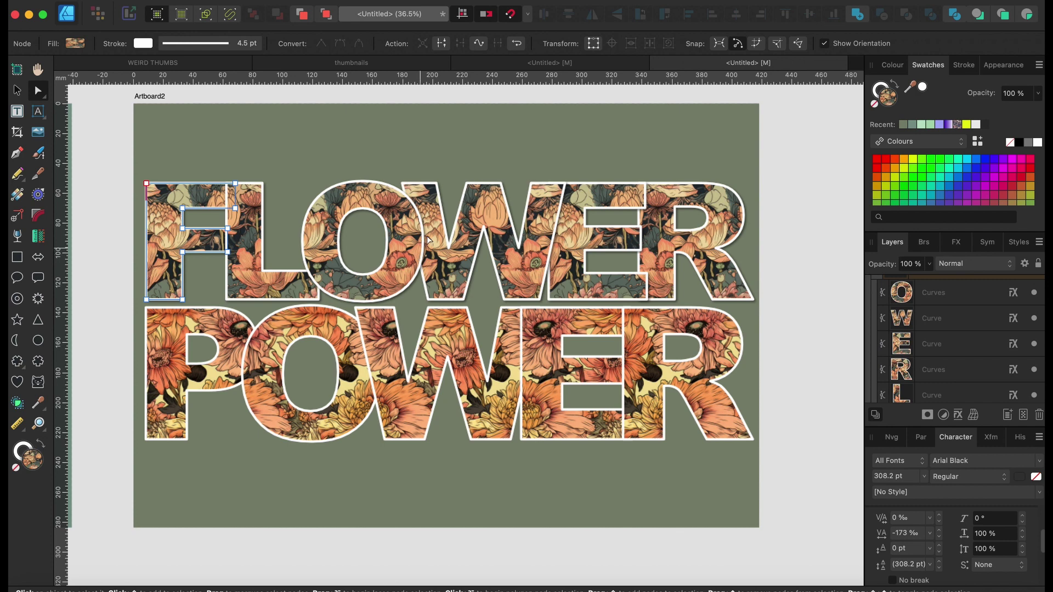
{"action": "left_click", "coordinate": [784, 310]}
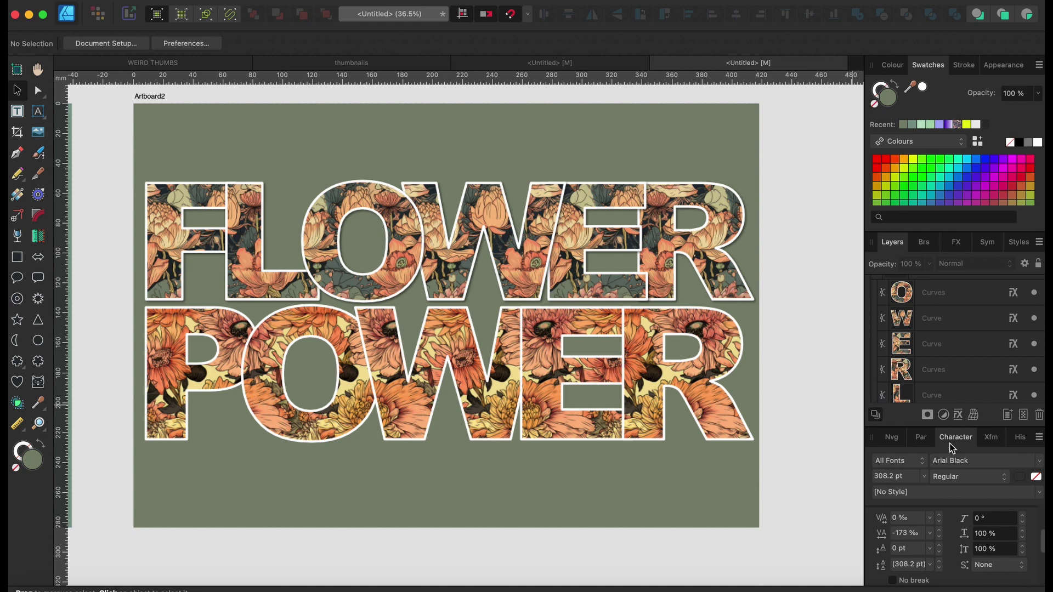
Collapse the FLOWER group and convert the POWER text on Artboard2 to curves
{"action": "scroll", "coordinate": [927, 318], "scroll_direction": "up", "scroll_amount": 3}
{"action": "left_click", "coordinate": [877, 321]}
{"action": "left_click", "coordinate": [931, 294]}
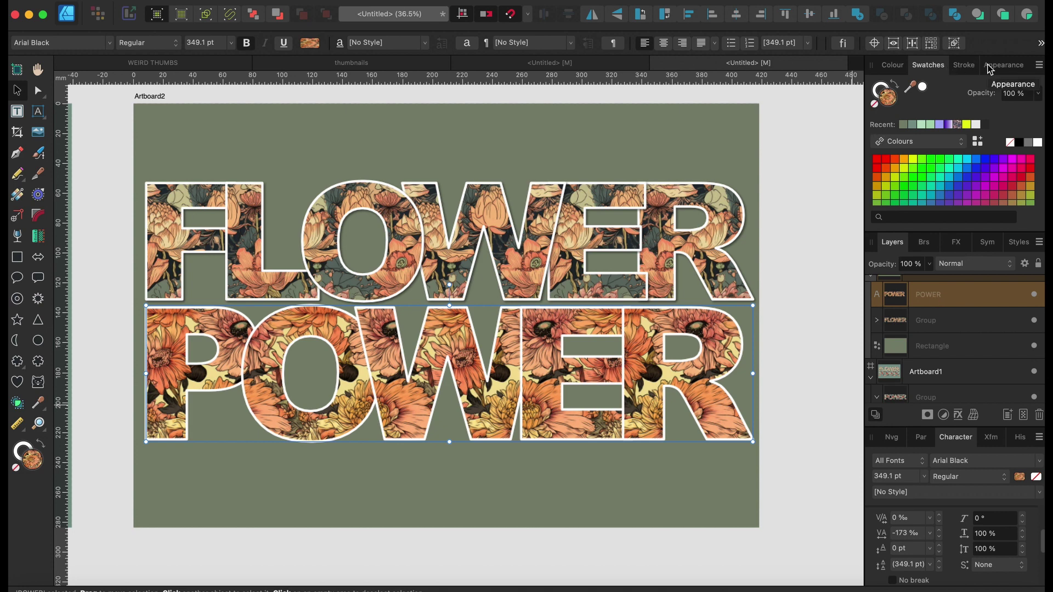
{"action": "left_click", "coordinate": [1040, 46]}
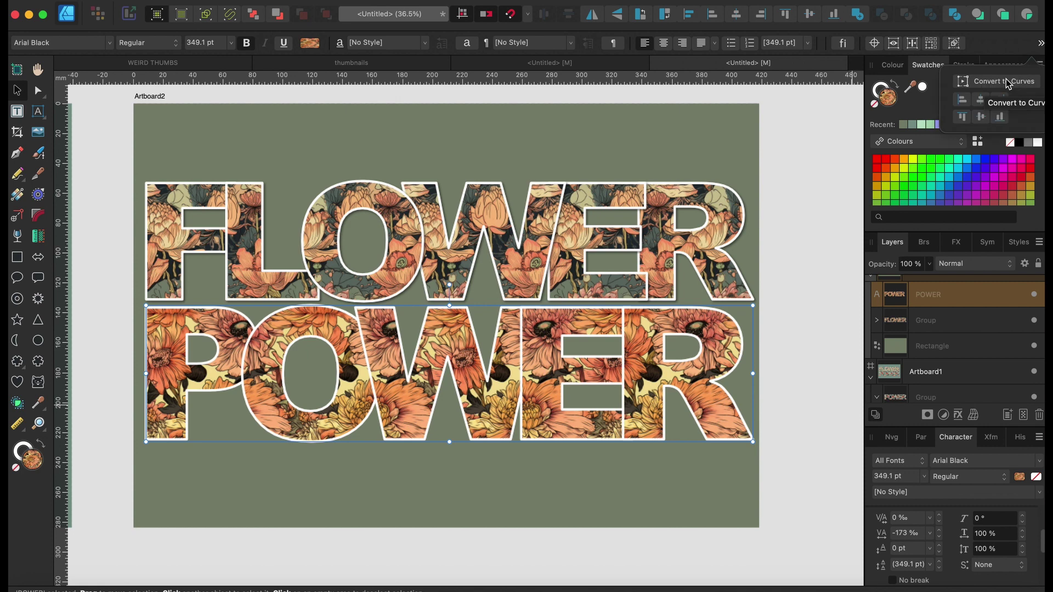
{"action": "left_click", "coordinate": [1012, 88]}
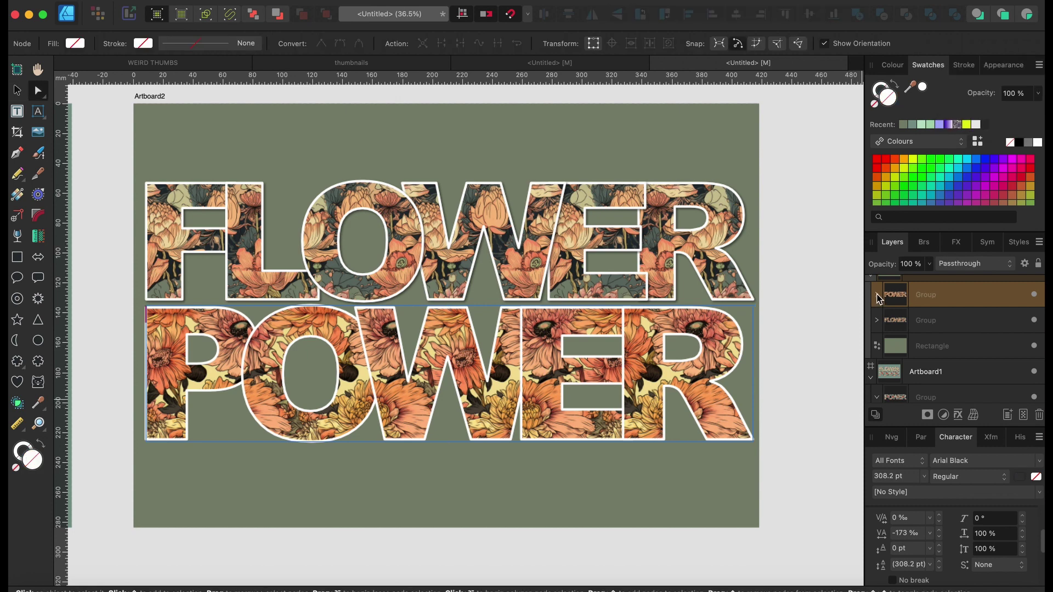
Reorder the letter layers in the converted POWER group so they stack P, O, W, E, R from front to back
{"action": "scroll", "coordinate": [937, 364], "scroll_direction": "down", "scroll_amount": 2}
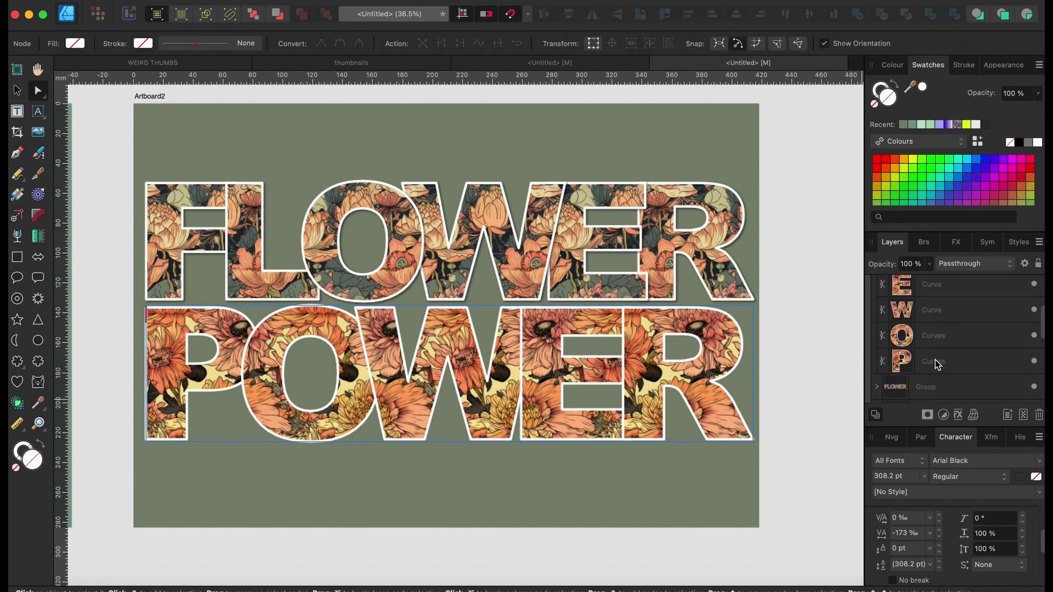
{"action": "left_click_drag", "start_coordinate": [920, 390], "coordinate": [921, 301]}
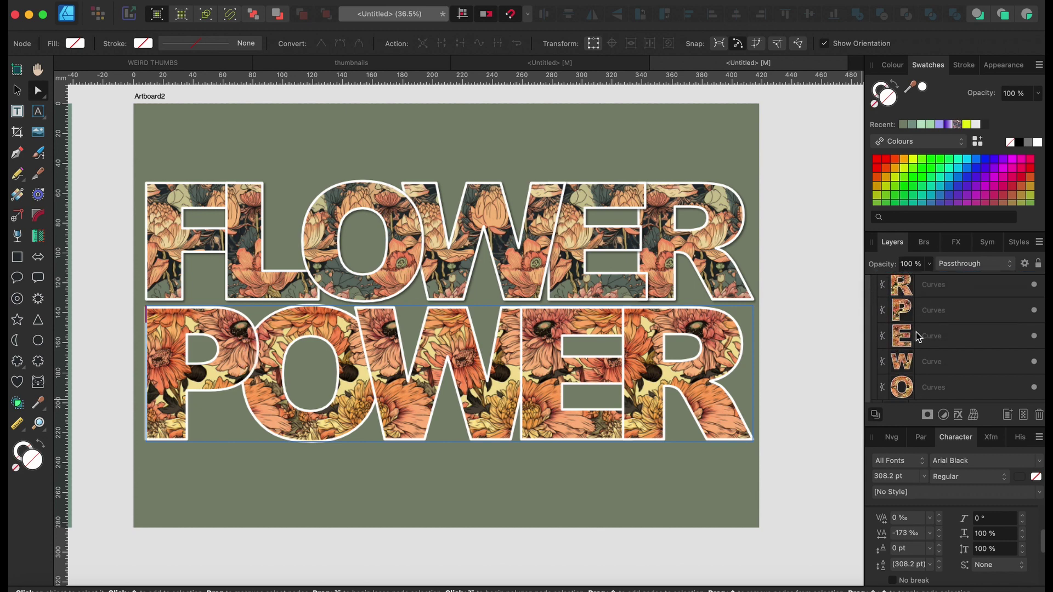
{"action": "left_click_drag", "start_coordinate": [940, 360], "coordinate": [942, 331]}
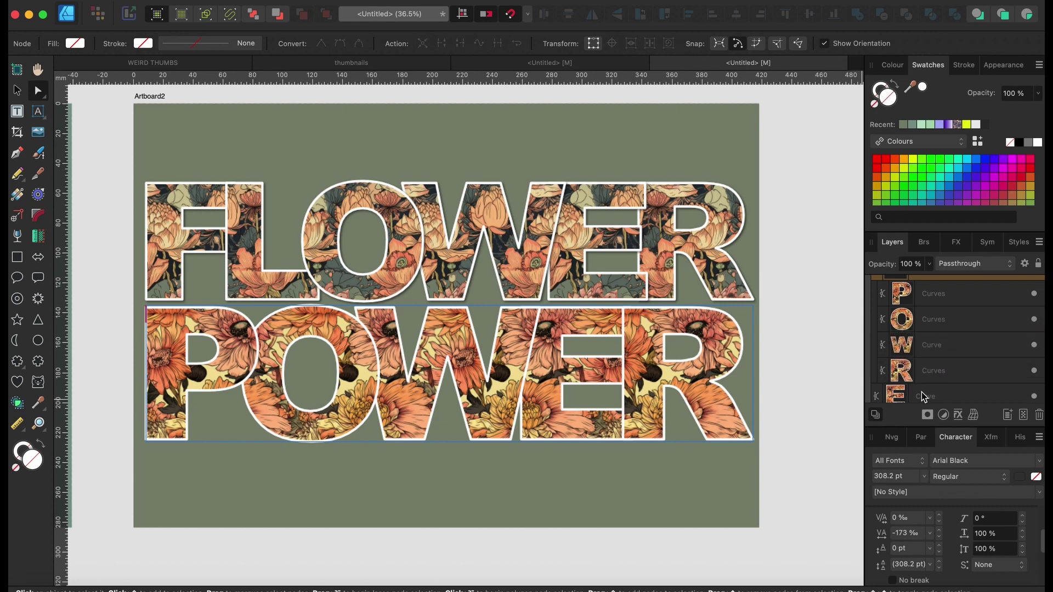
{"action": "left_click_drag", "start_coordinate": [923, 393], "coordinate": [931, 357]}
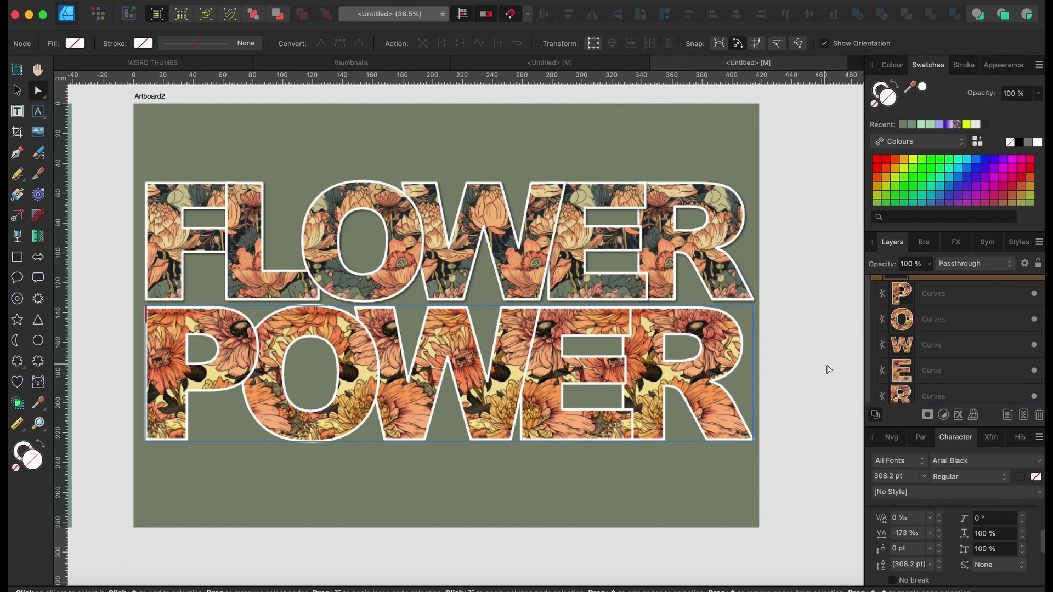
Duplicate the W of POWER on Artboard2 and hide the upper copy
{"action": "scroll", "coordinate": [518, 328], "scroll_direction": "left", "scroll_amount": 10}
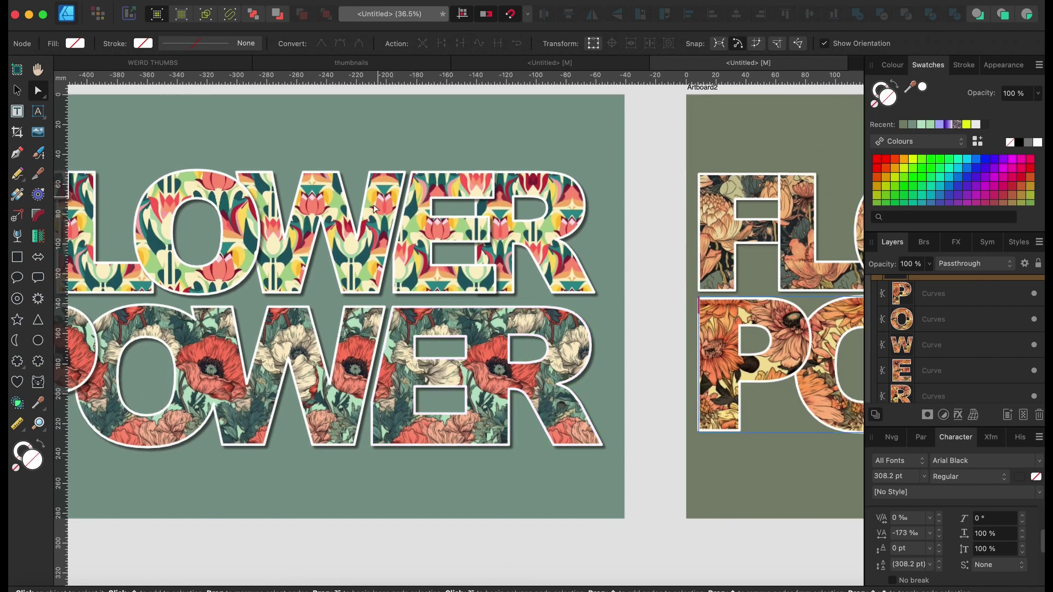
{"action": "scroll", "coordinate": [544, 252], "scroll_direction": "right", "scroll_amount": 10}
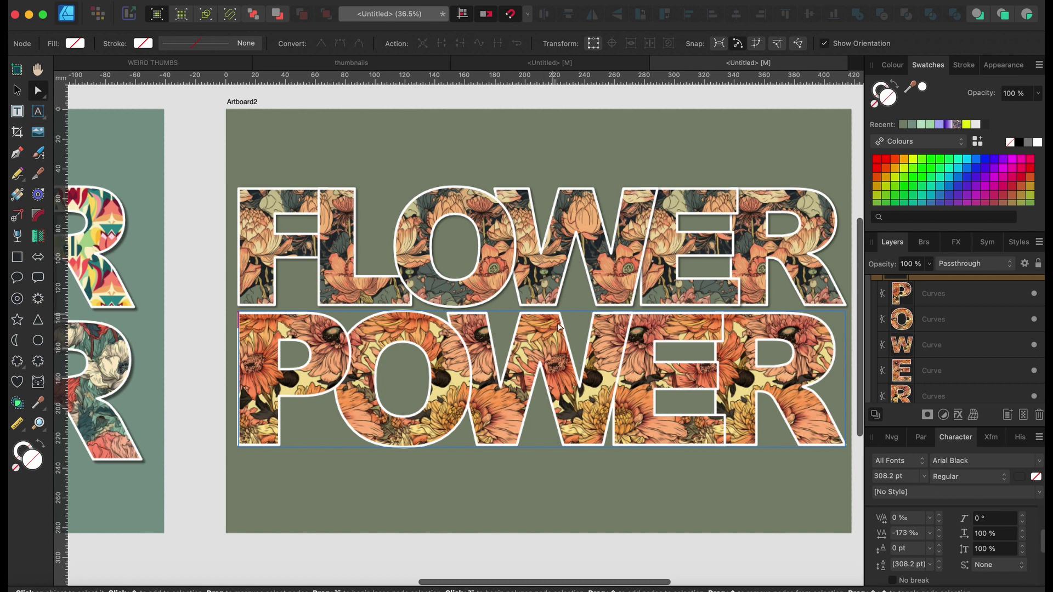
{"action": "left_click", "coordinate": [608, 337]}
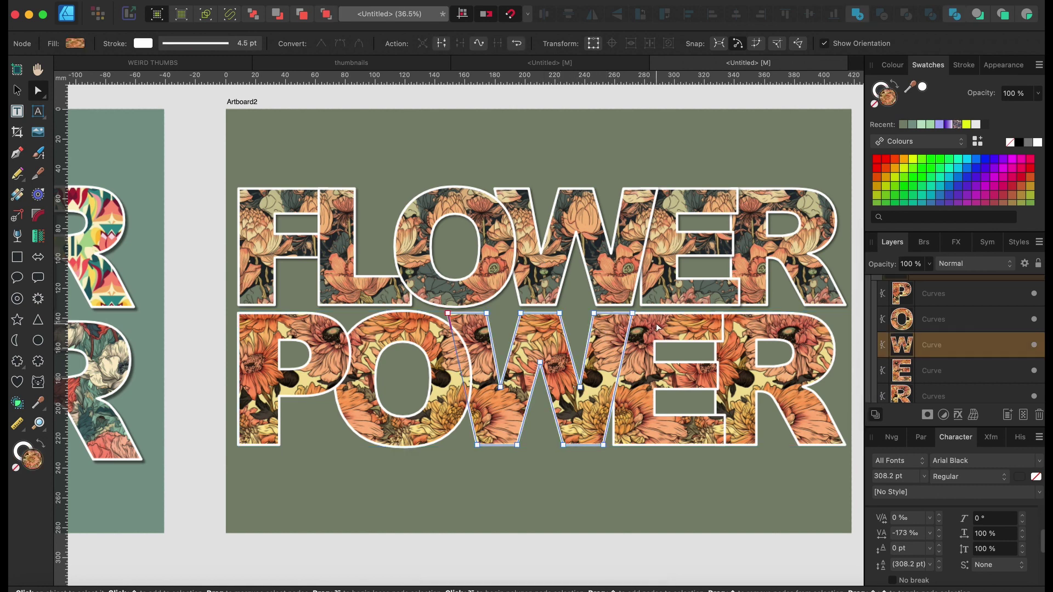
{"action": "left_click", "coordinate": [935, 370], "text": "shift"}
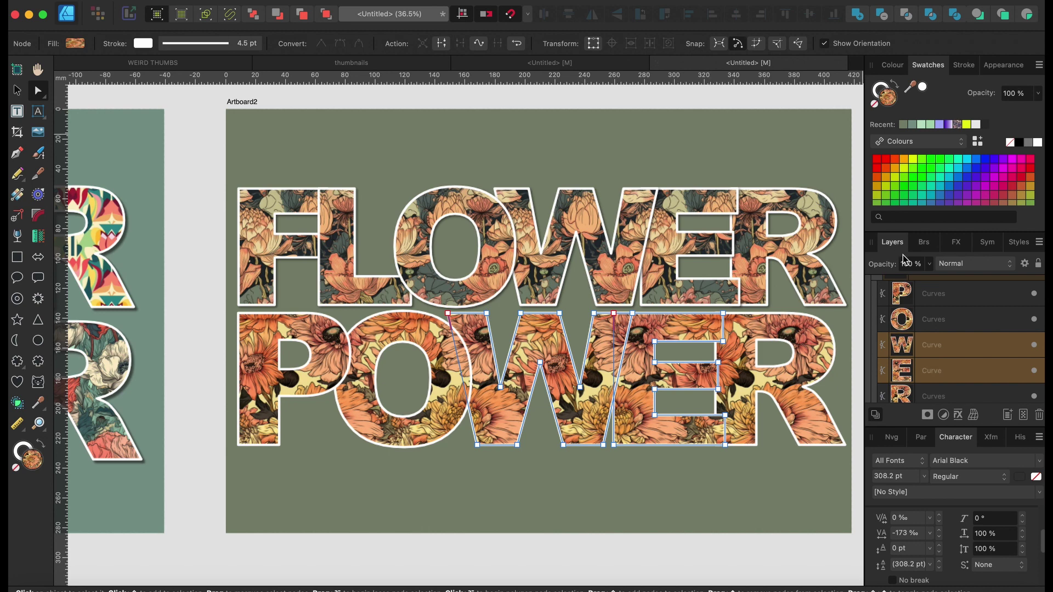
{"action": "left_click", "coordinate": [557, 333], "text": "shift"}
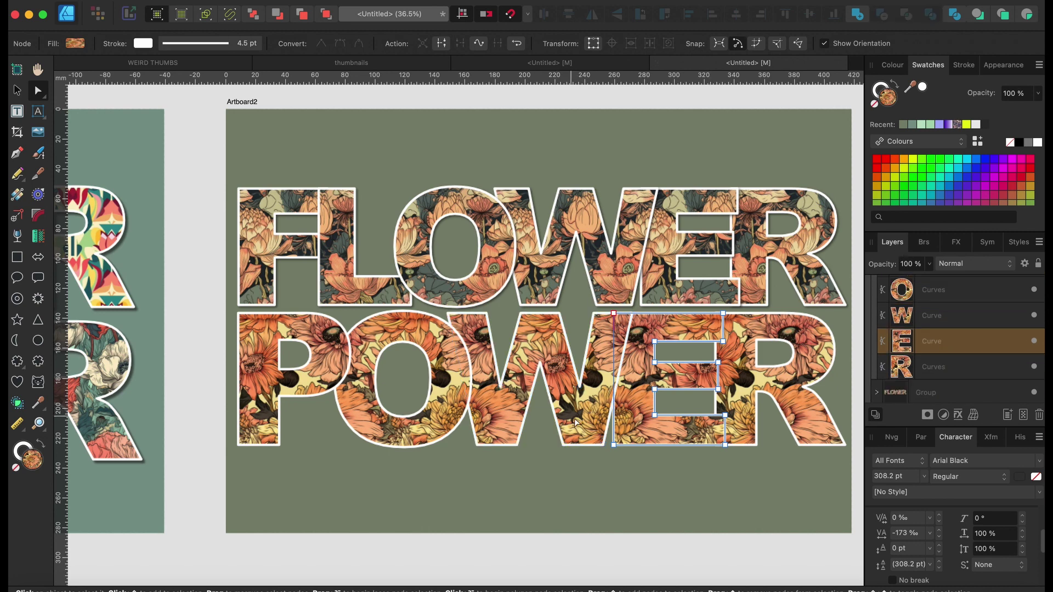
{"action": "left_click", "coordinate": [936, 317]}
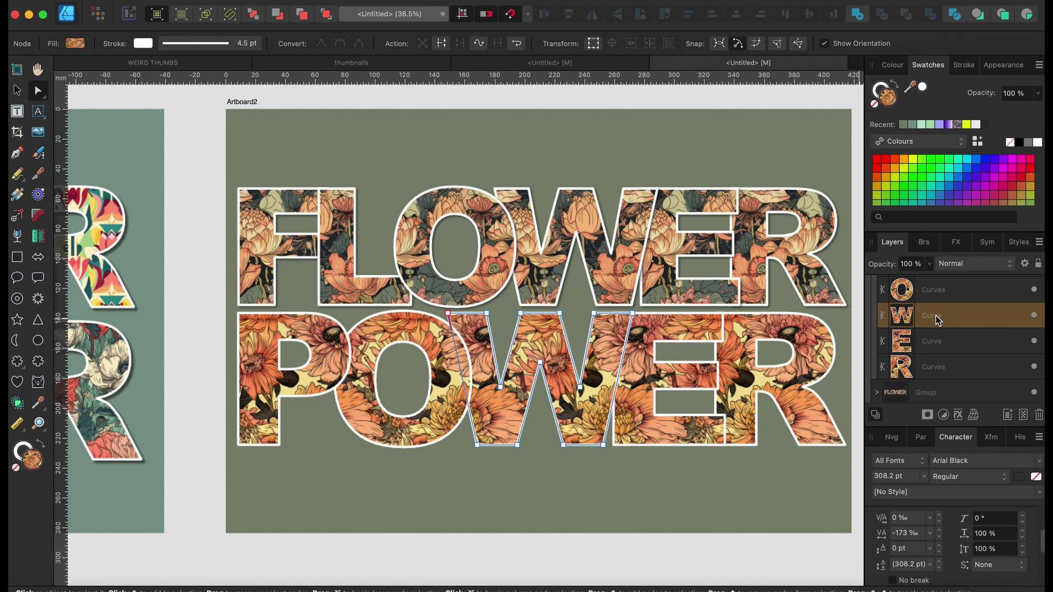
{"action": "key", "text": "super+j"}
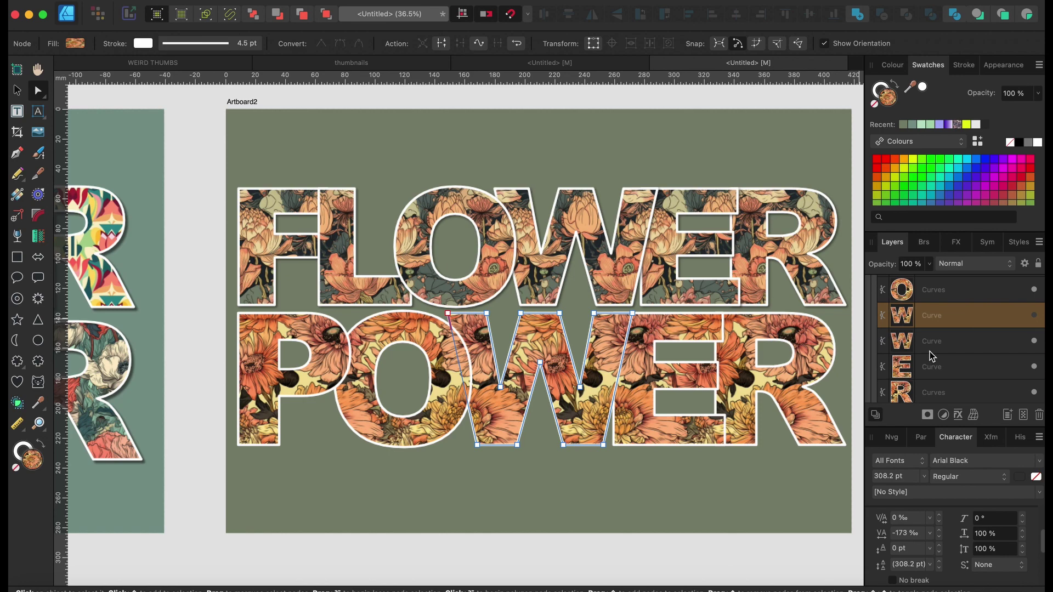
Divide the visible W and the E of POWER along their overlap into separate shapes
{"action": "scroll", "coordinate": [232, 347], "scroll_direction": "left", "scroll_amount": 10}
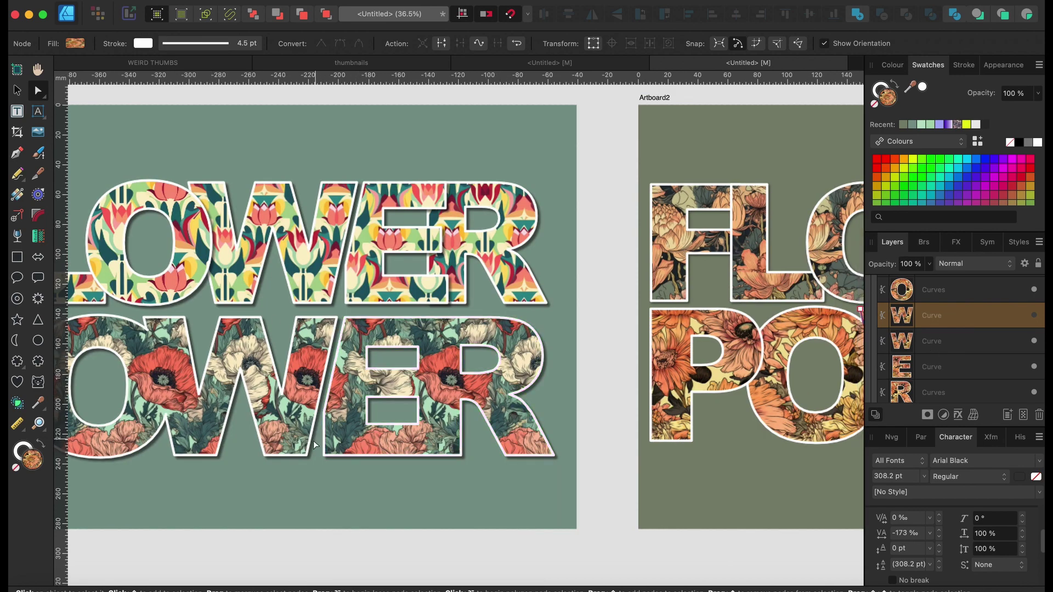
{"action": "scroll", "coordinate": [351, 359], "scroll_direction": "right", "scroll_amount": 10}
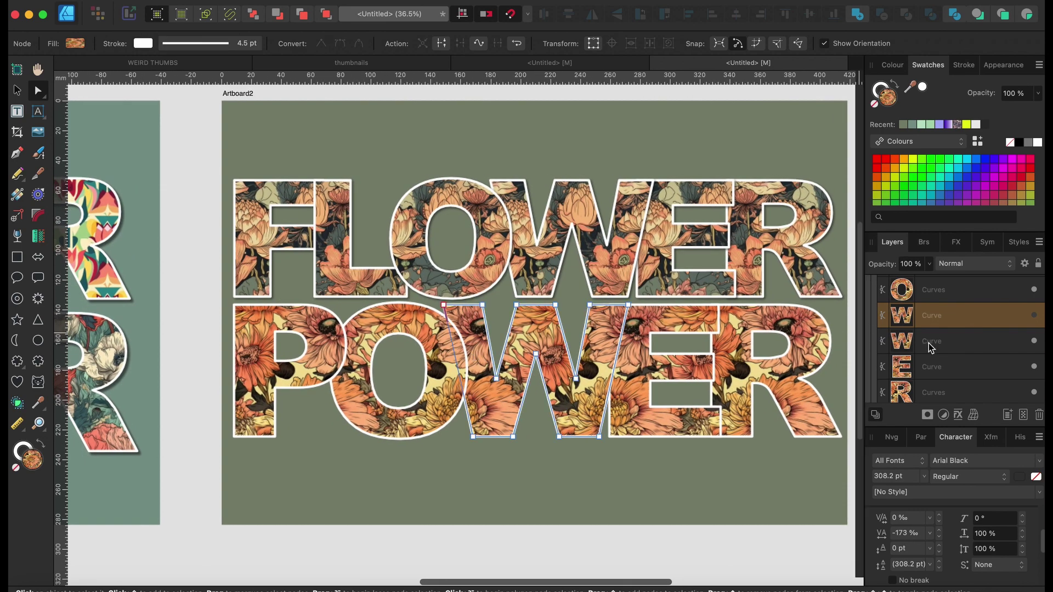
{"action": "left_click", "coordinate": [930, 343]}
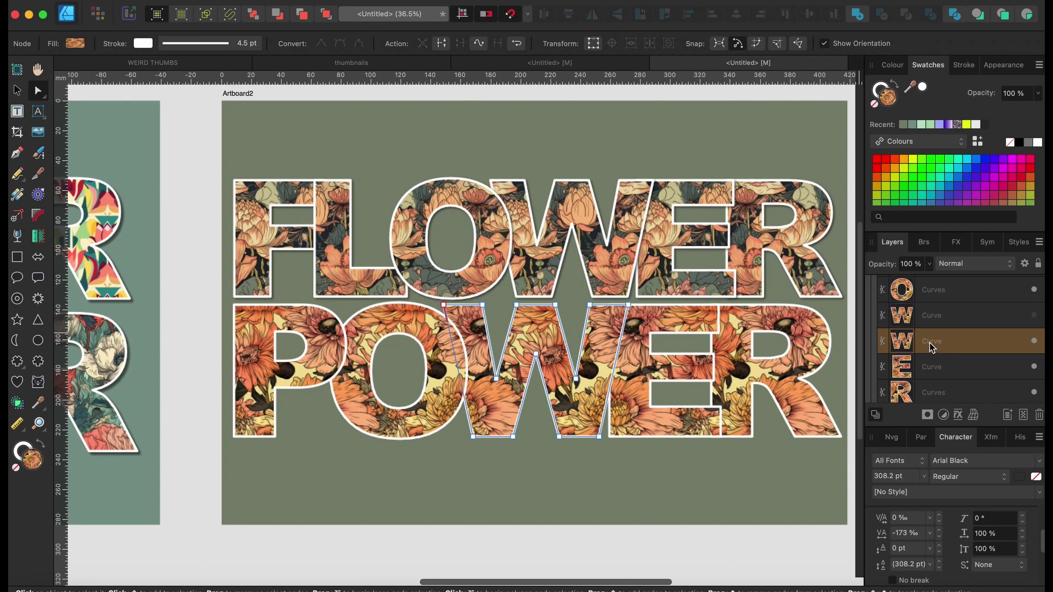
{"action": "left_click", "coordinate": [932, 371], "text": "shift"}
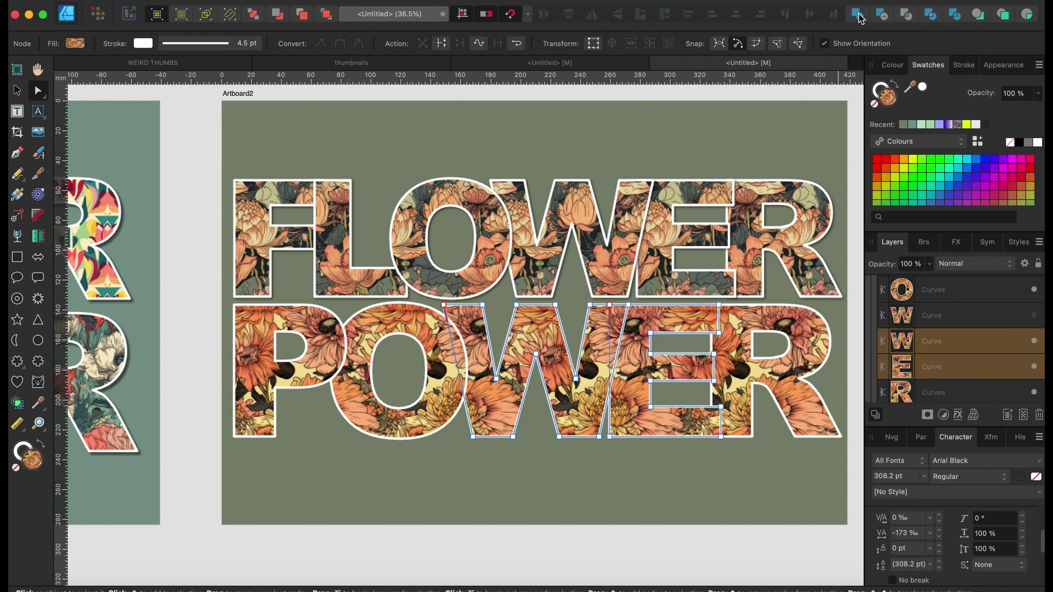
{"action": "left_click", "coordinate": [955, 15]}
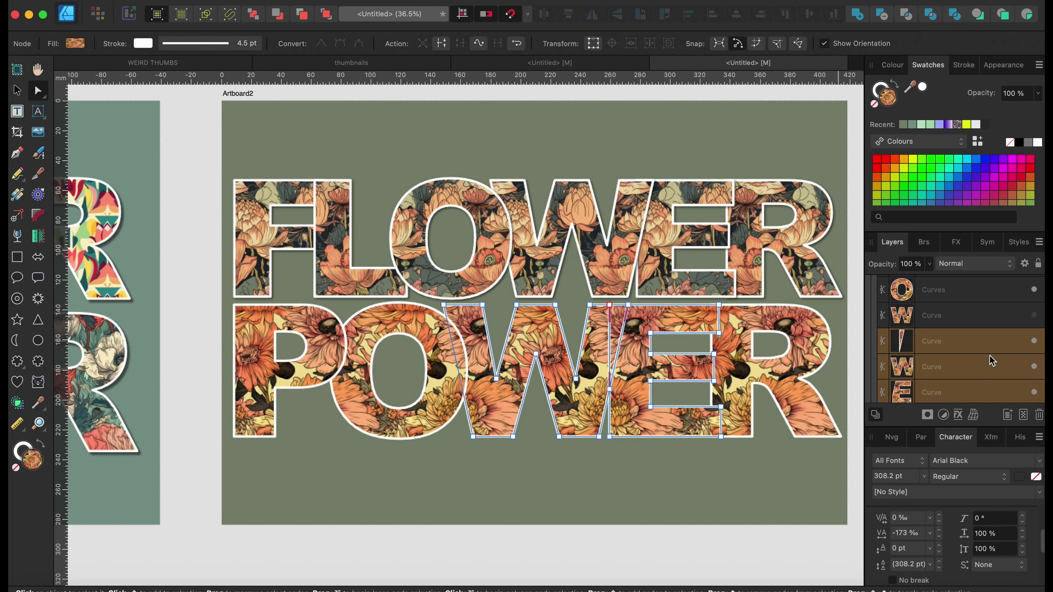
Delete the W–E overlap sliver and the cut W, and show the hidden intact W copy
{"action": "scroll", "coordinate": [990, 360], "scroll_direction": "down", "scroll_amount": 1}
{"action": "left_click", "coordinate": [1033, 323]}
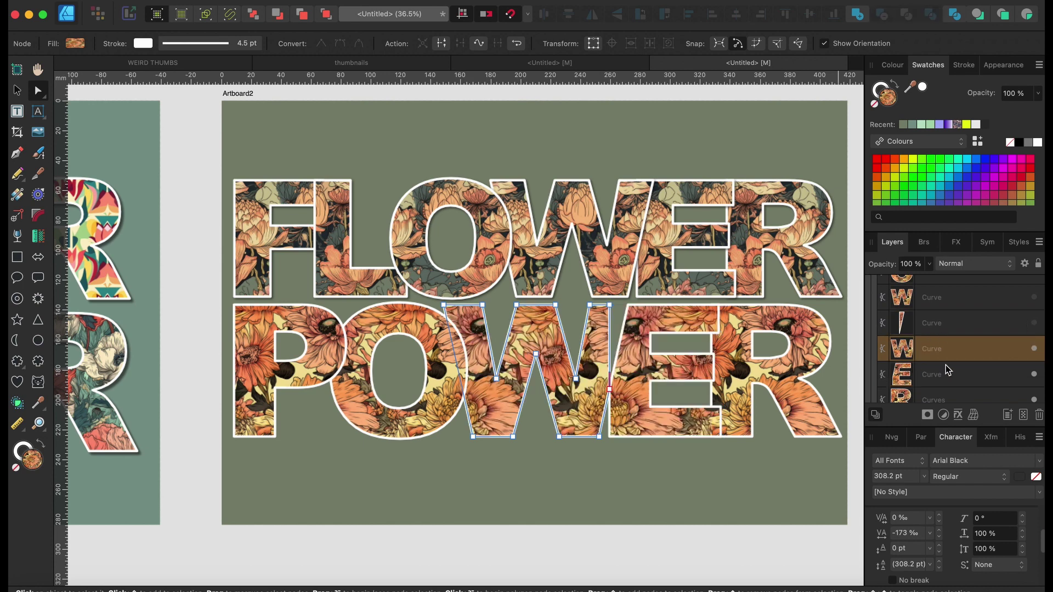
{"action": "scroll", "coordinate": [946, 364], "scroll_direction": "up", "scroll_amount": 1}
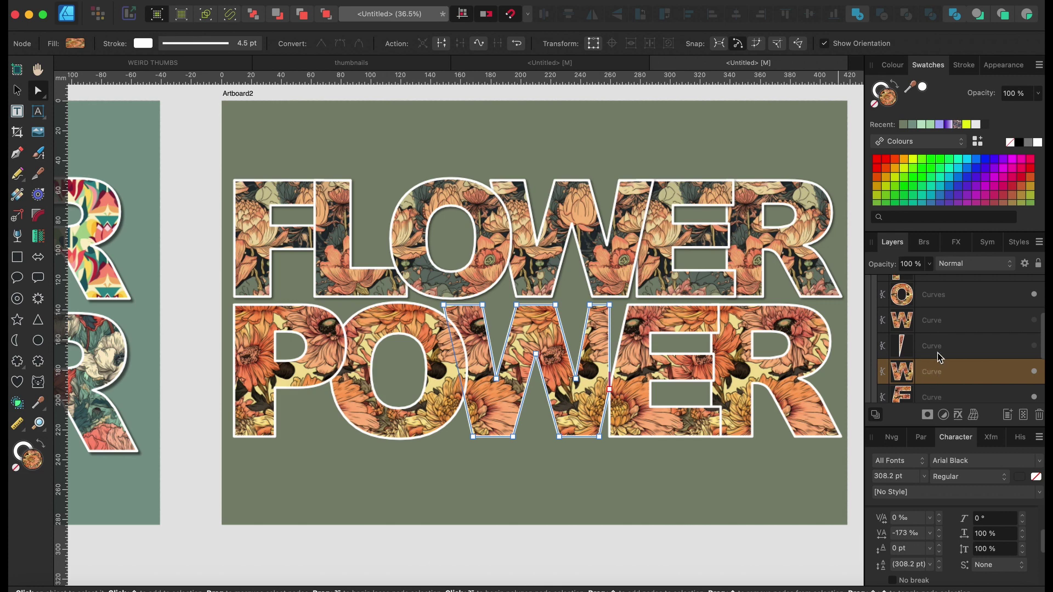
{"action": "left_click", "coordinate": [936, 353]}
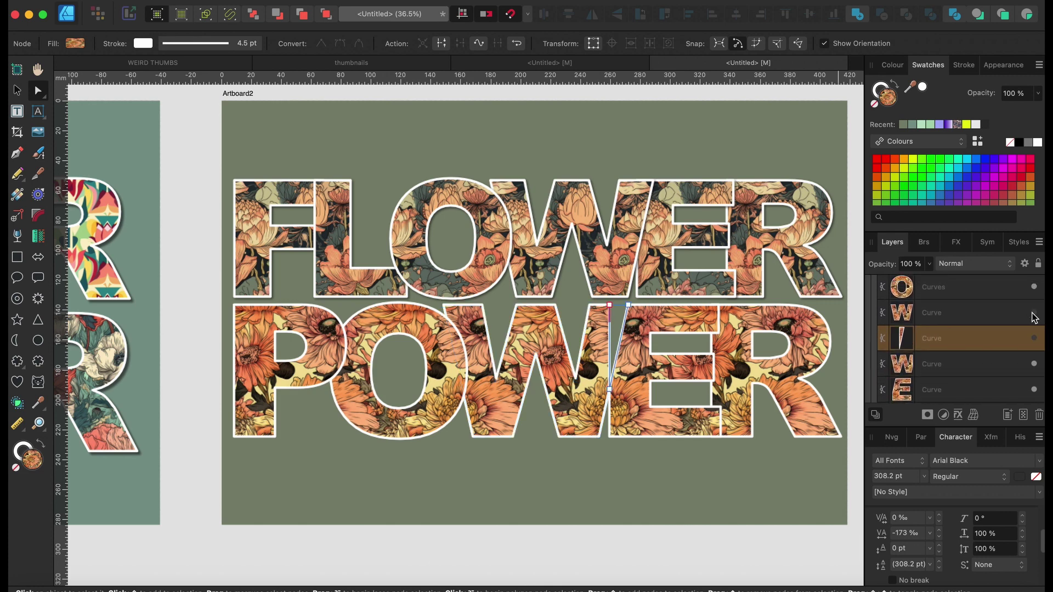
{"action": "left_click", "coordinate": [943, 364]}
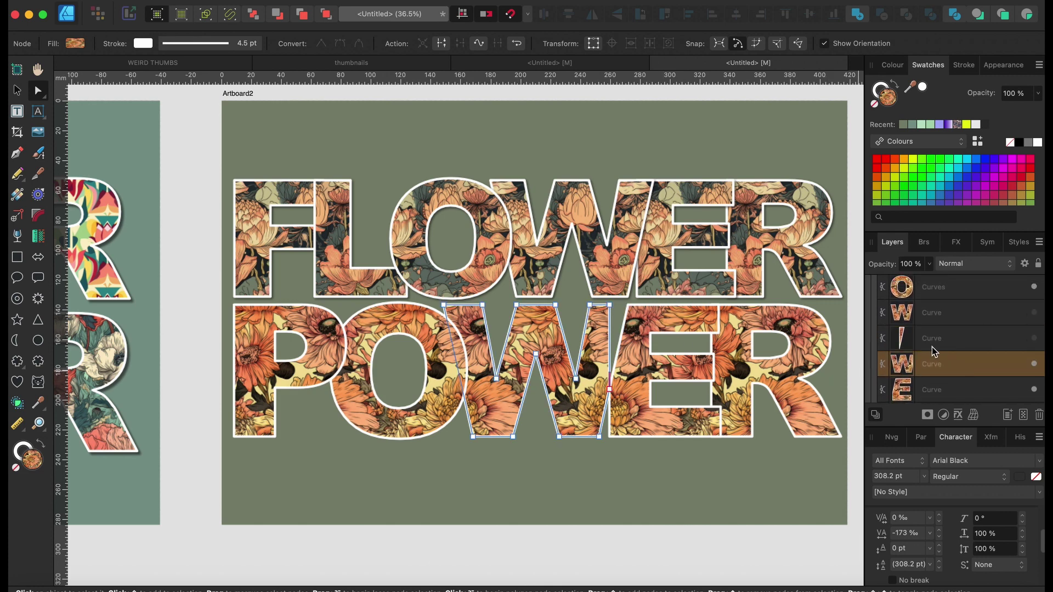
{"action": "left_click", "coordinate": [939, 339], "text": "shift"}
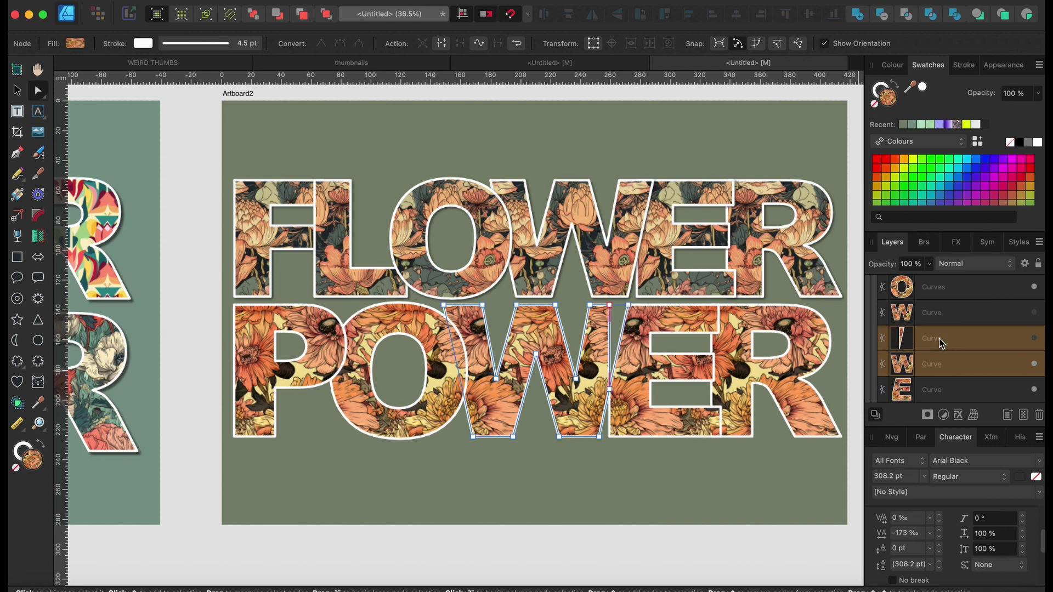
{"action": "key", "text": "Delete"}
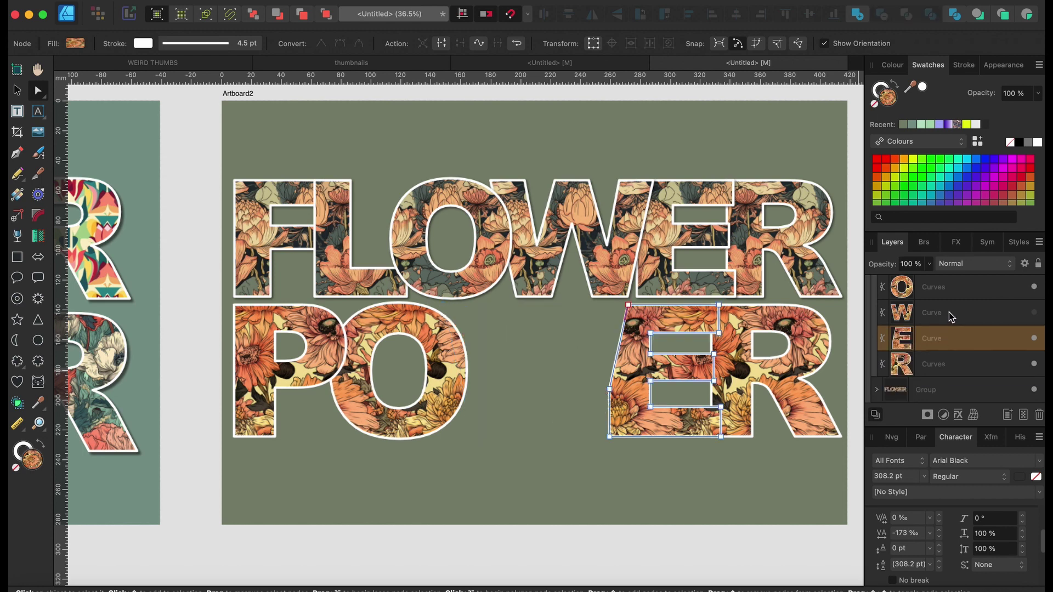
{"action": "left_click", "coordinate": [948, 311]}
{"action": "left_click", "coordinate": [1033, 313]}
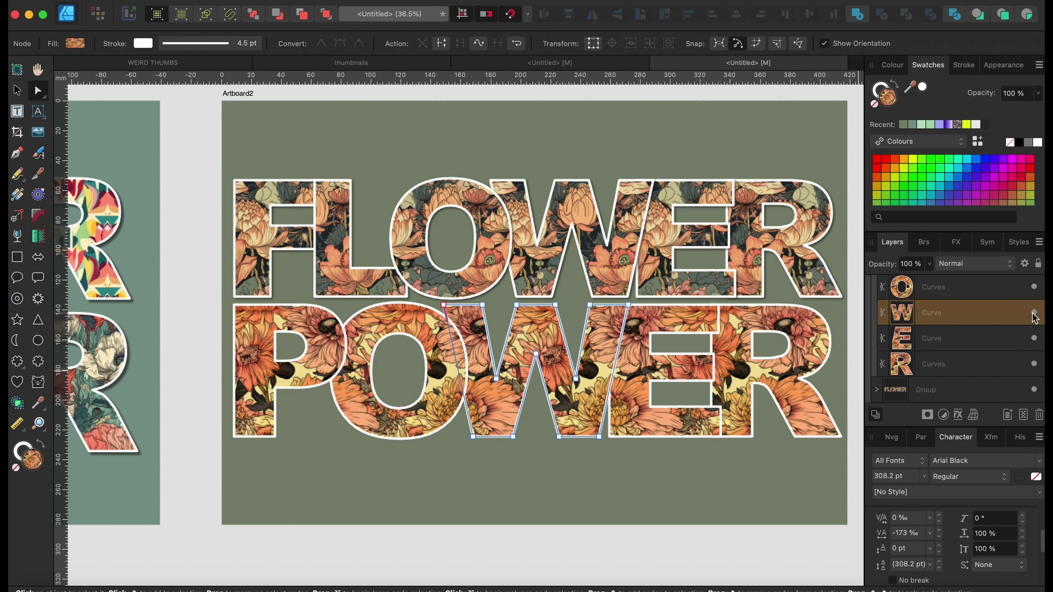
Nudge the E and R of POWER together to the right, leaving a narrow slanted gap after the W
{"action": "scroll", "coordinate": [699, 426], "scroll_direction": "right", "scroll_amount": 2}
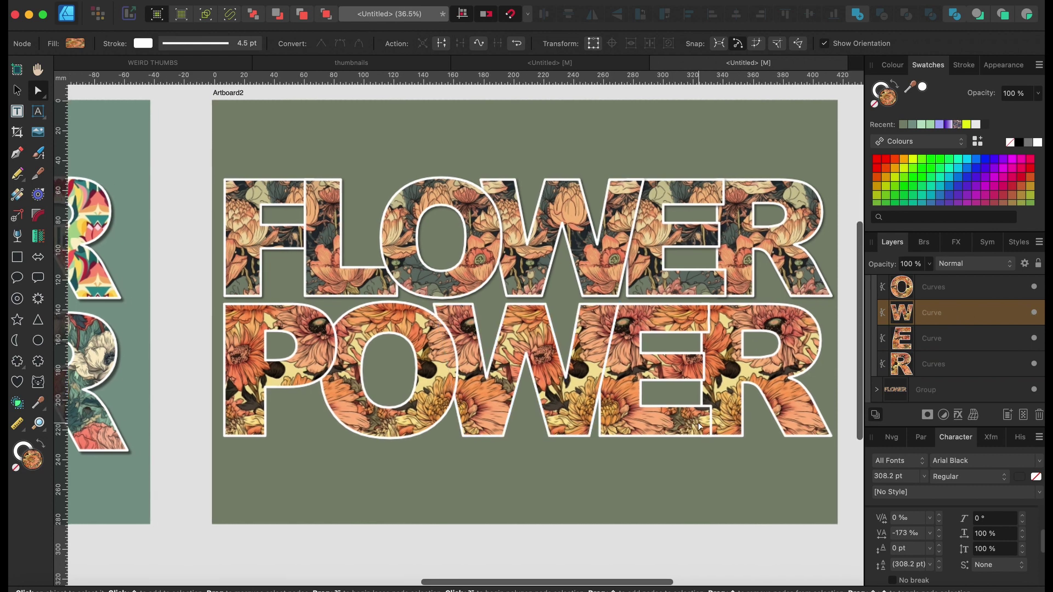
{"action": "scroll", "coordinate": [699, 426], "scroll_direction": "right", "scroll_amount": 3}
{"action": "left_click", "coordinate": [934, 337]}
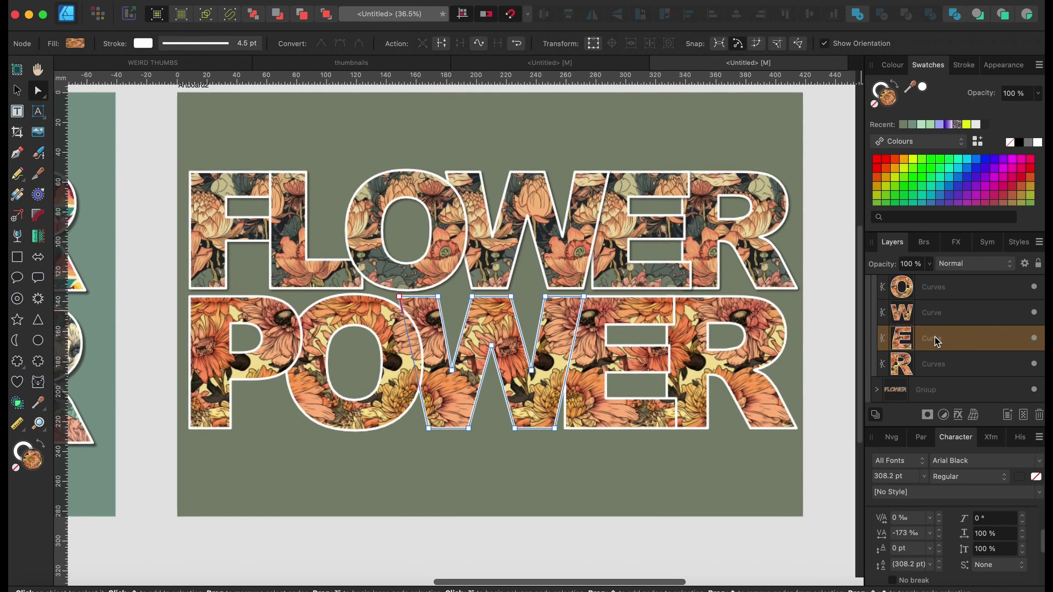
{"action": "left_click", "coordinate": [929, 366], "text": "shift"}
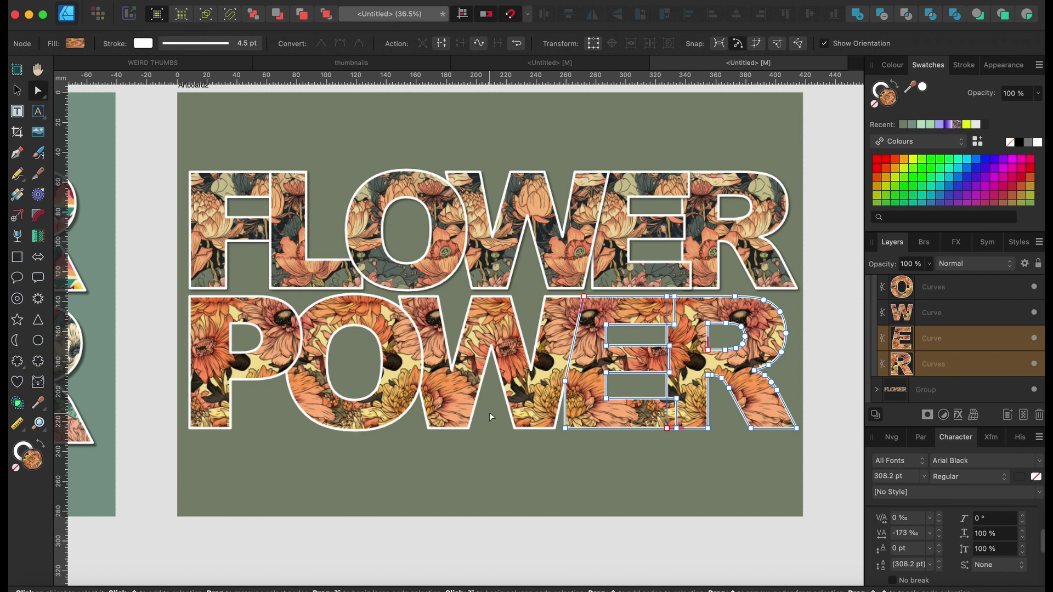
{"action": "key", "text": "Right"}
{"action": "key", "text": "Right"}
{"action": "key", "text": "Right"}
{"action": "key", "text": "Right"}
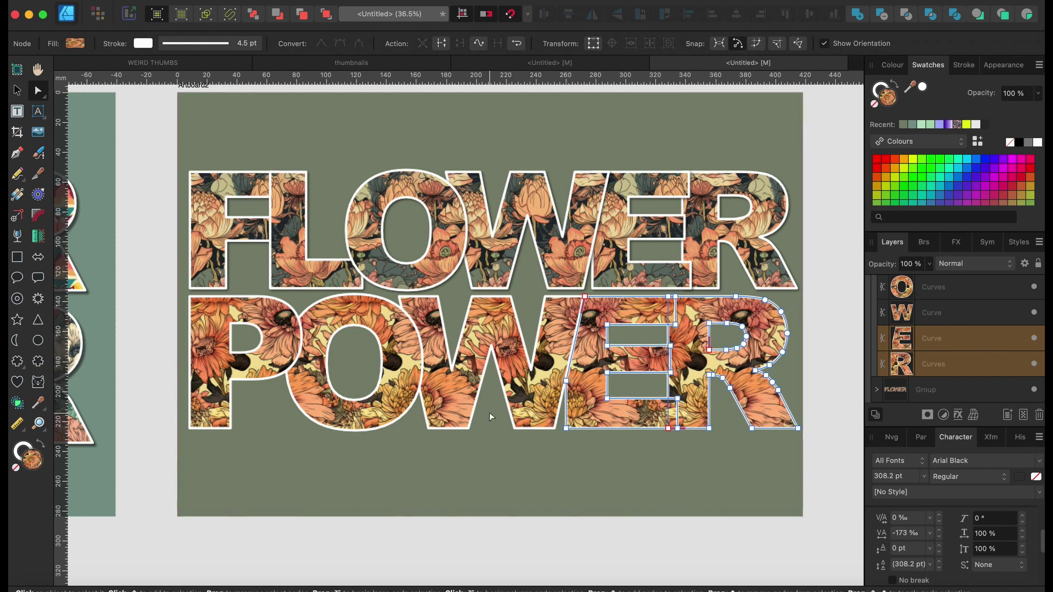
{"action": "key", "text": "Right"}
{"action": "key", "text": "Right"}
{"action": "key", "text": "Right"}
{"action": "key", "text": "Right"}
{"action": "key", "text": "Right"}
{"action": "key", "text": "Right"}
{"action": "key", "text": "Right"}
{"action": "key", "text": "Right"}
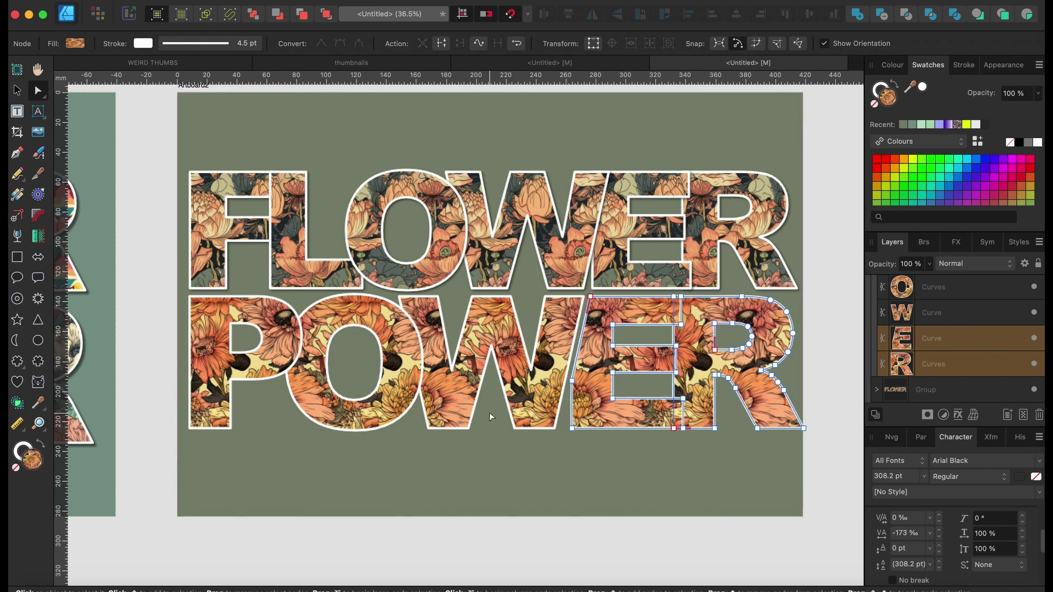
{"action": "key", "text": "Right"}
{"action": "key", "text": "Right"}
Scale all five POWER letters down slightly to match the width of FLOWER, and deselect them
{"action": "scroll", "coordinate": [930, 311], "scroll_direction": "up", "scroll_amount": 2}
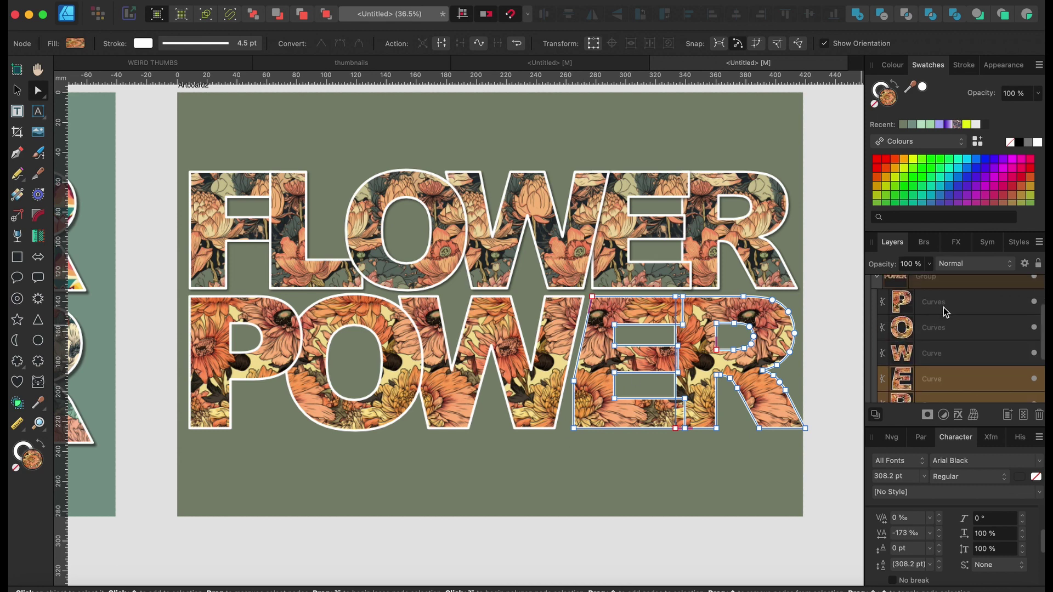
{"action": "left_click", "coordinate": [944, 307]}
{"action": "scroll", "coordinate": [942, 378], "scroll_direction": "down", "scroll_amount": 1}
{"action": "left_click", "coordinate": [942, 378], "text": "shift"}
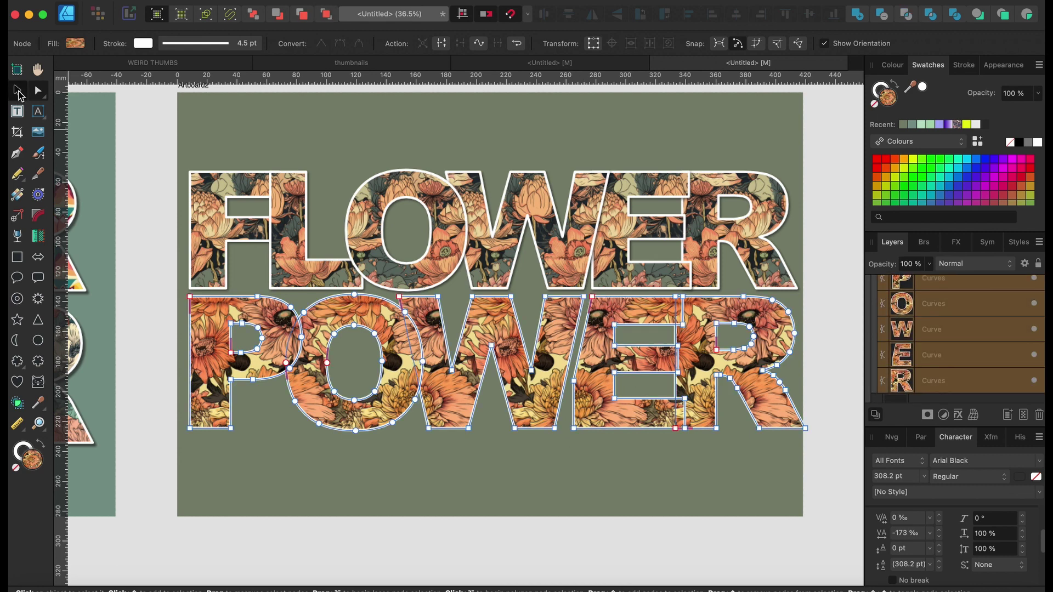
{"action": "left_click", "coordinate": [18, 91]}
{"action": "left_click_drag", "start_coordinate": [806, 433], "coordinate": [798, 428]}
{"action": "left_click", "coordinate": [821, 439]}
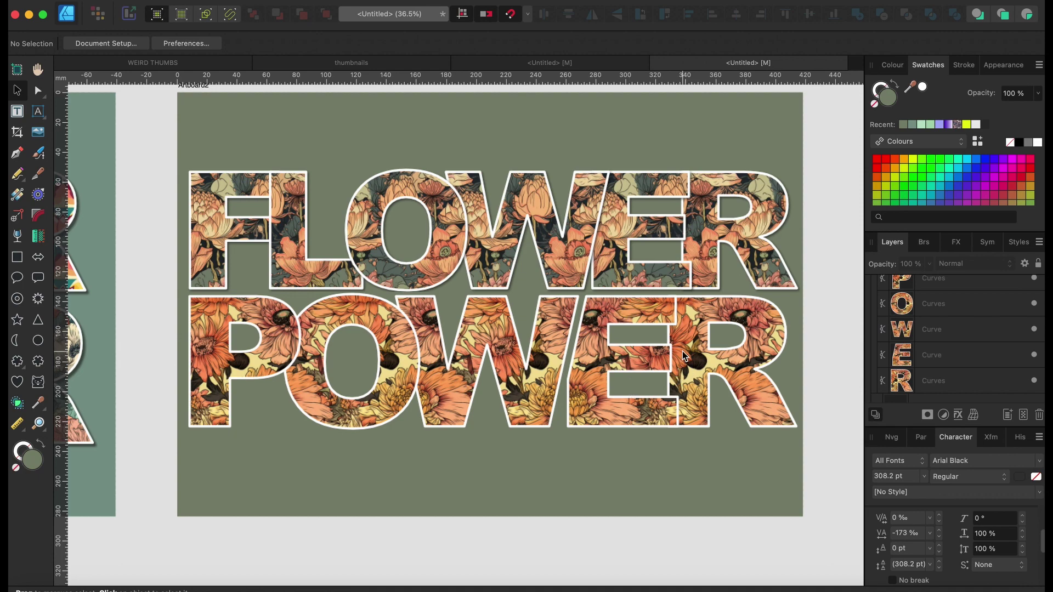
Merge the E and R of POWER into one shape with the Add operation
{"action": "scroll", "coordinate": [302, 295], "scroll_direction": "left", "scroll_amount": 10}
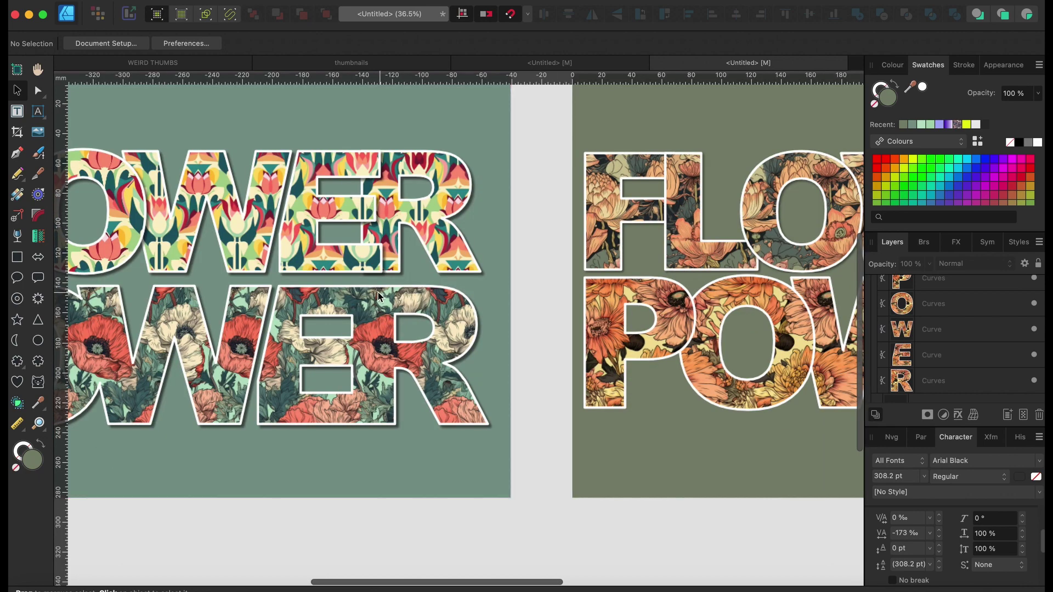
{"action": "left_click", "coordinate": [932, 356]}
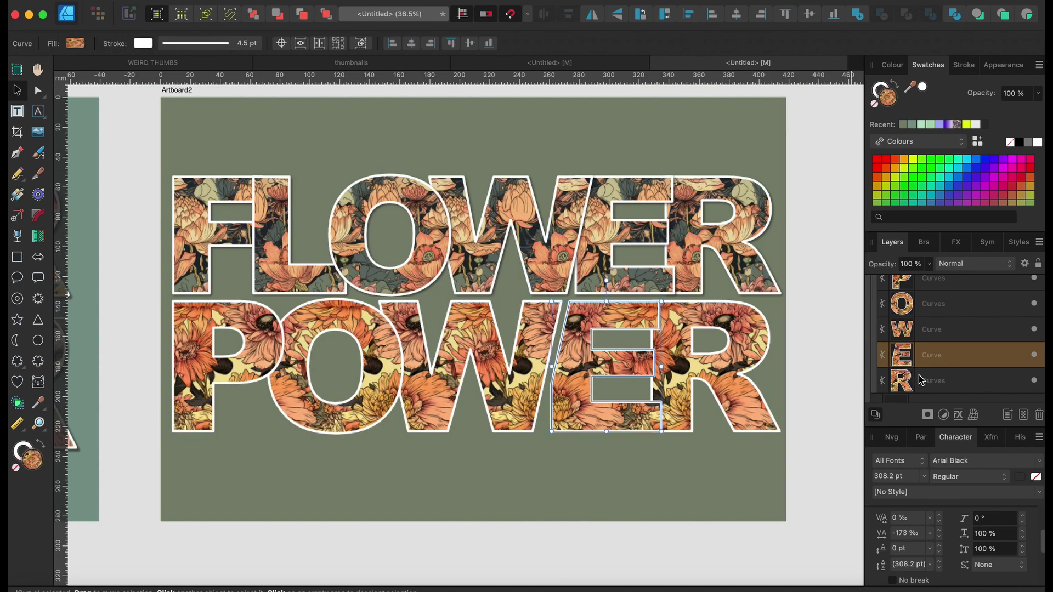
{"action": "left_click", "coordinate": [933, 382], "text": "shift"}
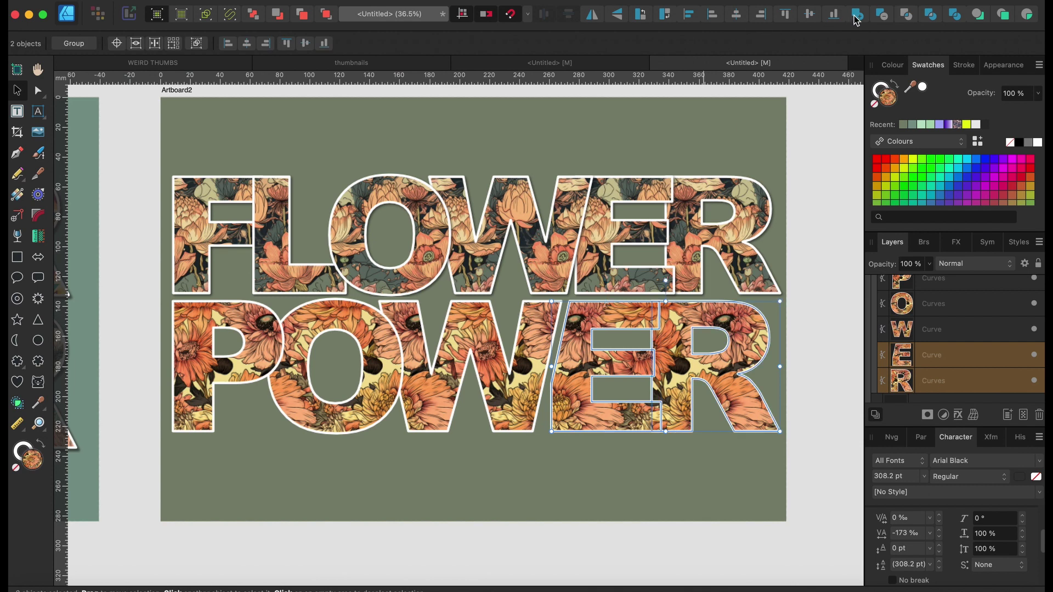
{"action": "left_click", "coordinate": [857, 17]}
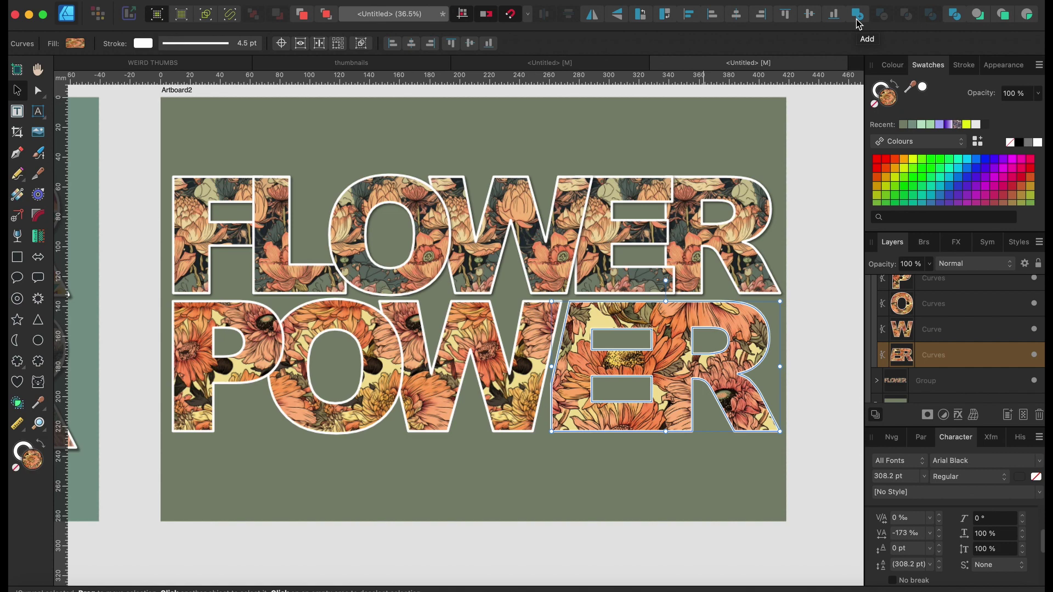
Compare the merged ER of POWER on Artboard2 with the lettering on Artboard1
{"action": "scroll", "coordinate": [540, 446], "scroll_direction": "left", "scroll_amount": 3}
{"action": "left_click", "coordinate": [540, 446]}
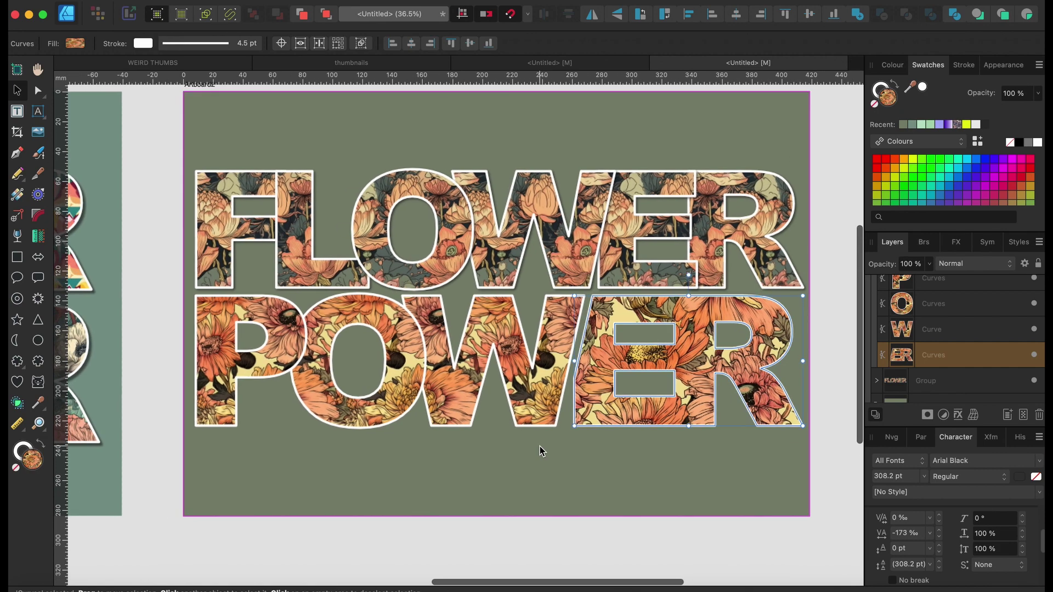
{"action": "scroll", "coordinate": [411, 404], "scroll_direction": "left", "scroll_amount": 2}
{"action": "scroll", "coordinate": [411, 404], "scroll_direction": "left", "scroll_amount": 15}
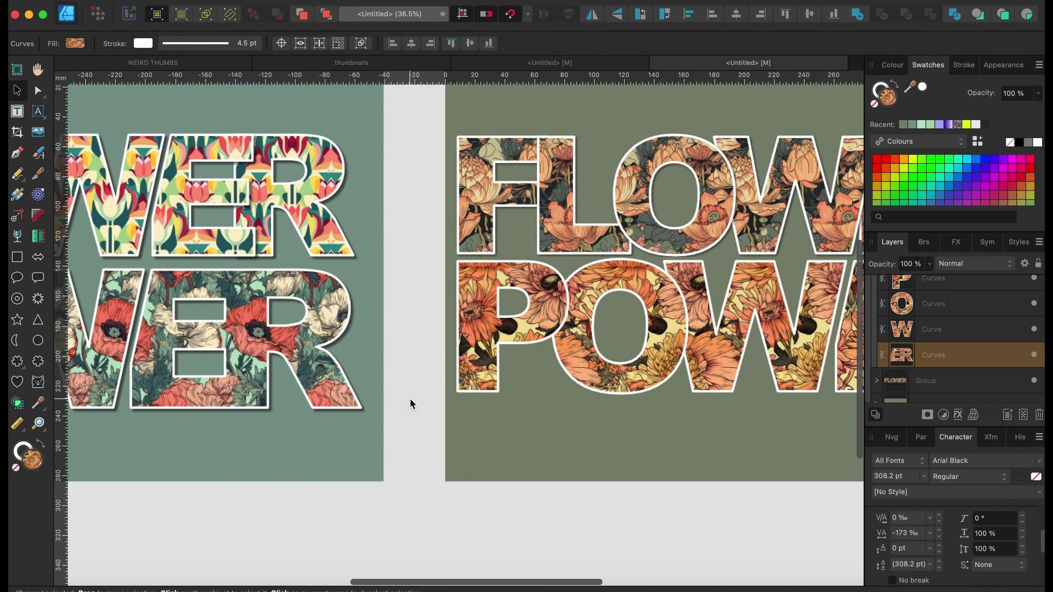
{"action": "scroll", "coordinate": [410, 405], "scroll_direction": "left", "scroll_amount": 2}
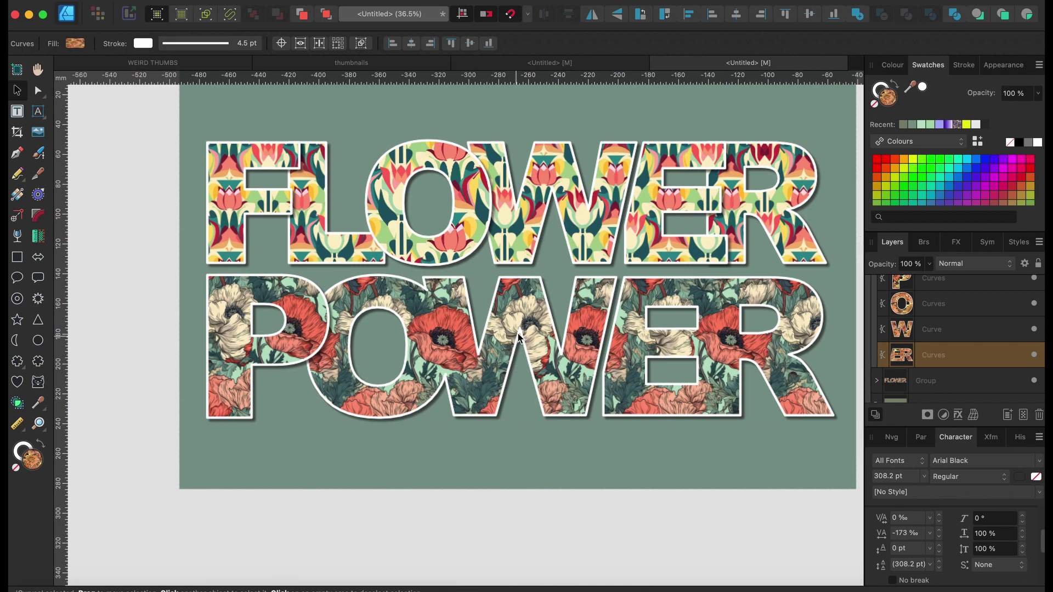
{"action": "scroll", "coordinate": [539, 348], "scroll_direction": "right", "scroll_amount": 6}
{"action": "scroll", "coordinate": [539, 348], "scroll_direction": "right", "scroll_amount": 10}
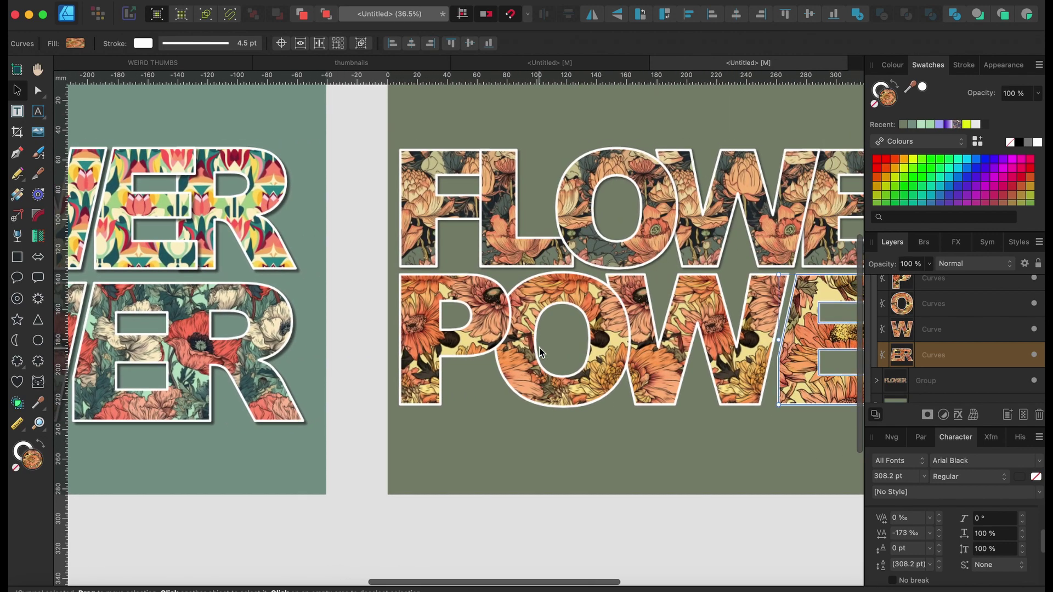
Merge the O and W of POWER on Artboard2 into one shape with the Add operation, and deselect
{"action": "left_click", "coordinate": [966, 329]}
{"action": "left_click", "coordinate": [954, 353], "text": "shift"}
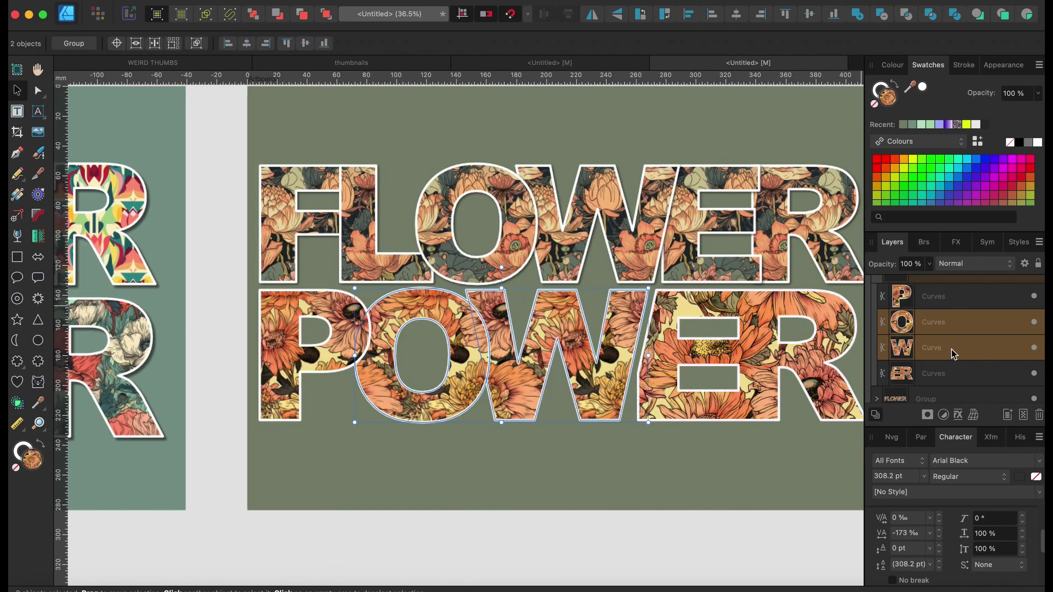
{"action": "left_click", "coordinate": [858, 15]}
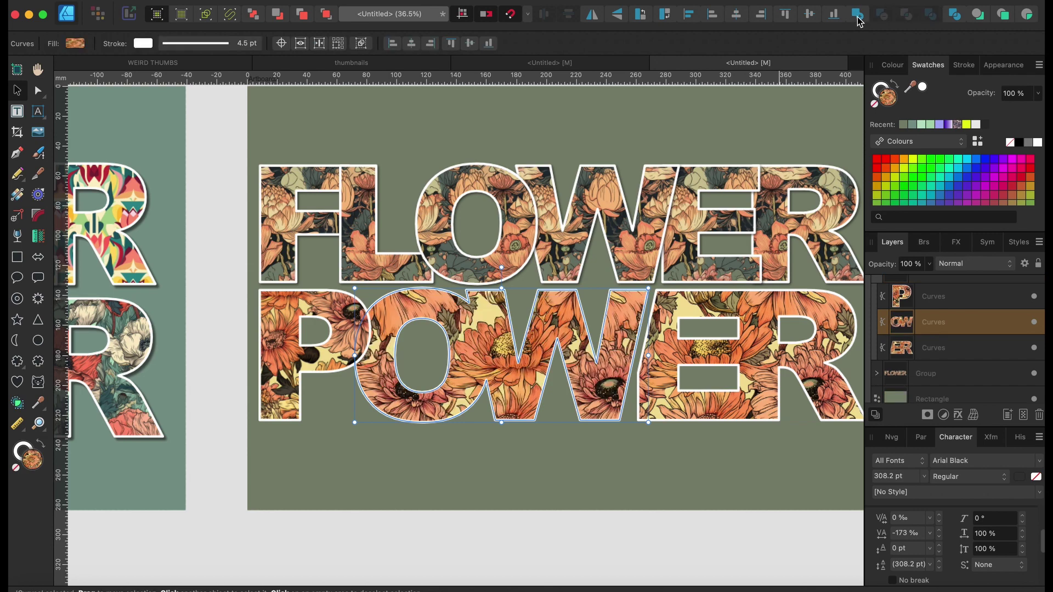
{"action": "scroll", "coordinate": [461, 517], "scroll_direction": "right", "scroll_amount": 3}
{"action": "left_click", "coordinate": [453, 536]}
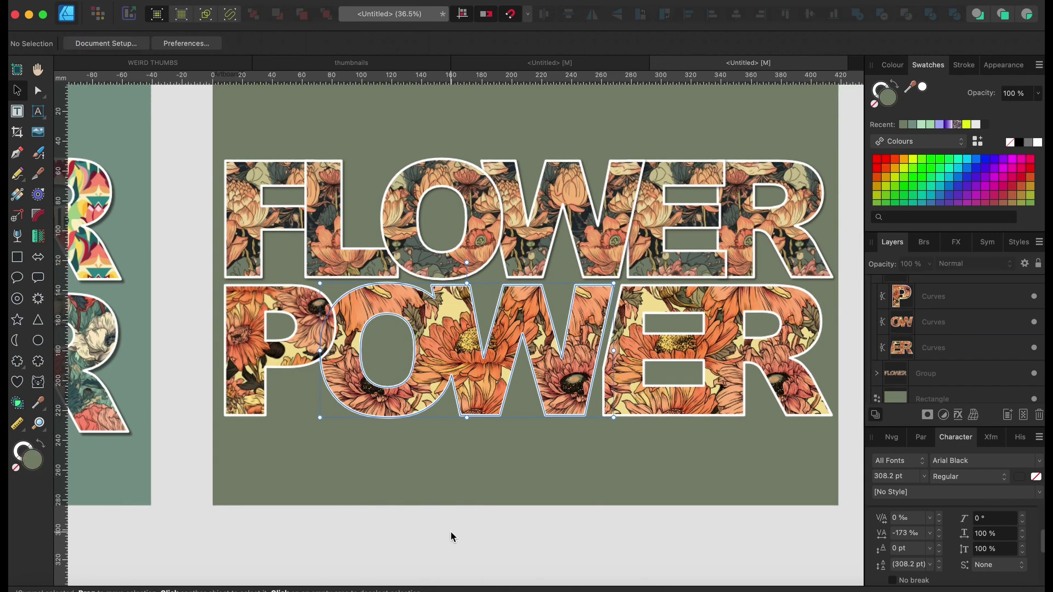
Enable an Outer Shadow layer effect on the merged OW and ER shapes of POWER
{"action": "scroll", "coordinate": [538, 488], "scroll_direction": "up", "scroll_amount": 3}
{"action": "scroll", "coordinate": [539, 485], "scroll_direction": "right", "scroll_amount": 2}
{"action": "scroll", "coordinate": [538, 485], "scroll_direction": "down", "scroll_amount": 1}
{"action": "scroll", "coordinate": [538, 485], "scroll_direction": "left", "scroll_amount": 1}
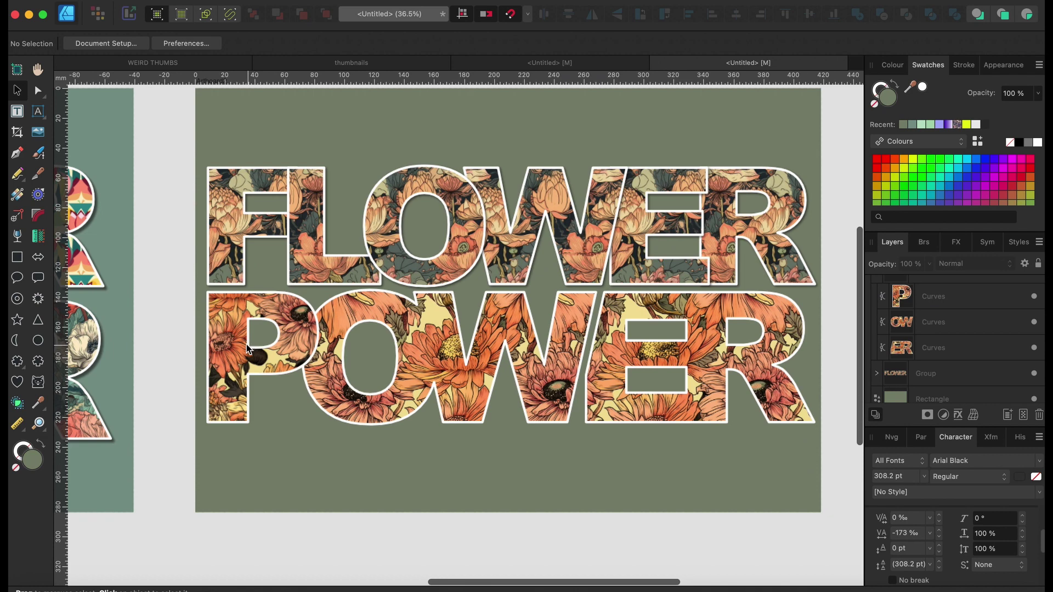
{"action": "scroll", "coordinate": [905, 329], "scroll_direction": "up", "scroll_amount": 1}
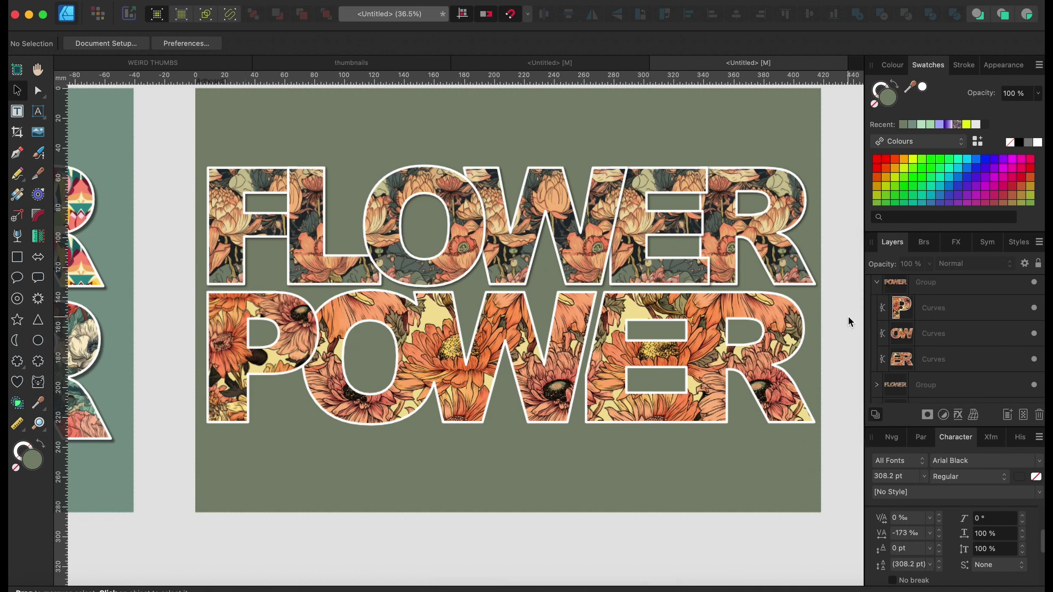
{"action": "scroll", "coordinate": [905, 329], "scroll_direction": "up", "scroll_amount": 2}
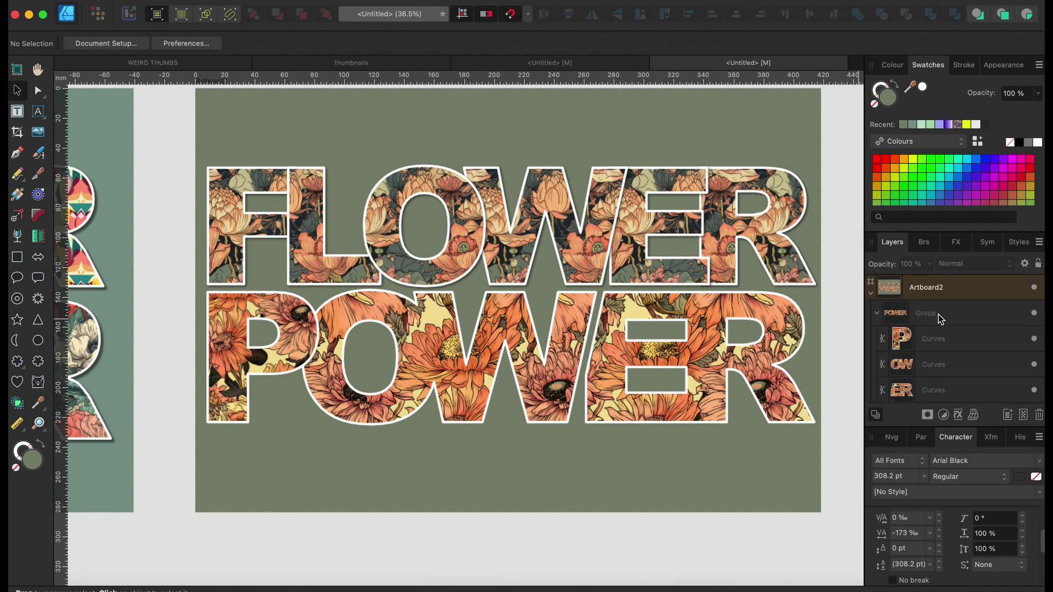
{"action": "scroll", "coordinate": [943, 323], "scroll_direction": "down", "scroll_amount": 2}
{"action": "left_click", "coordinate": [943, 325]}
{"action": "left_click", "coordinate": [946, 350], "text": "shift"}
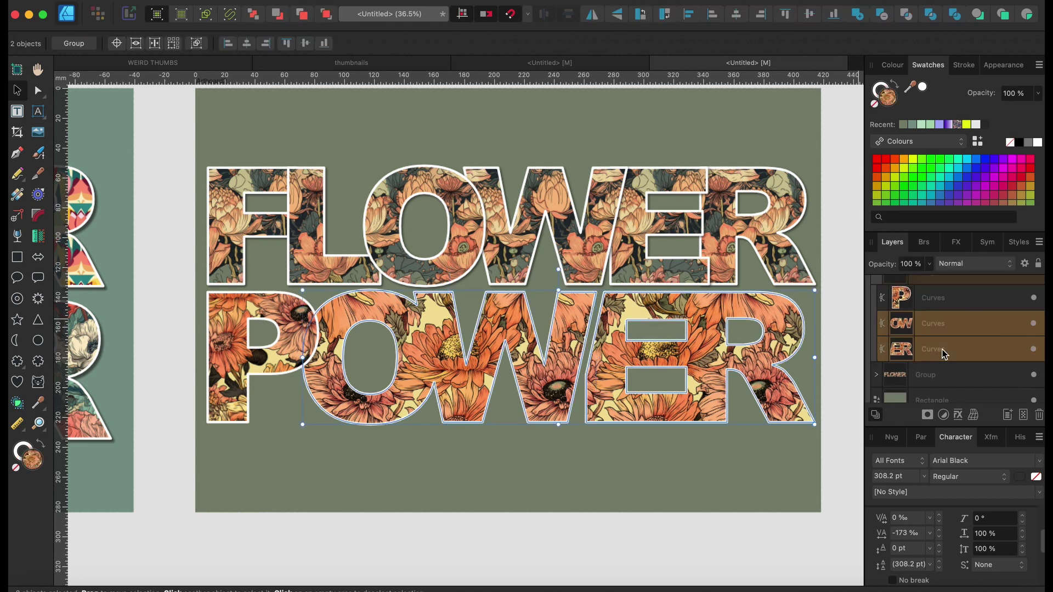
{"action": "left_click", "coordinate": [958, 415]}
{"action": "left_click", "coordinate": [537, 369]}
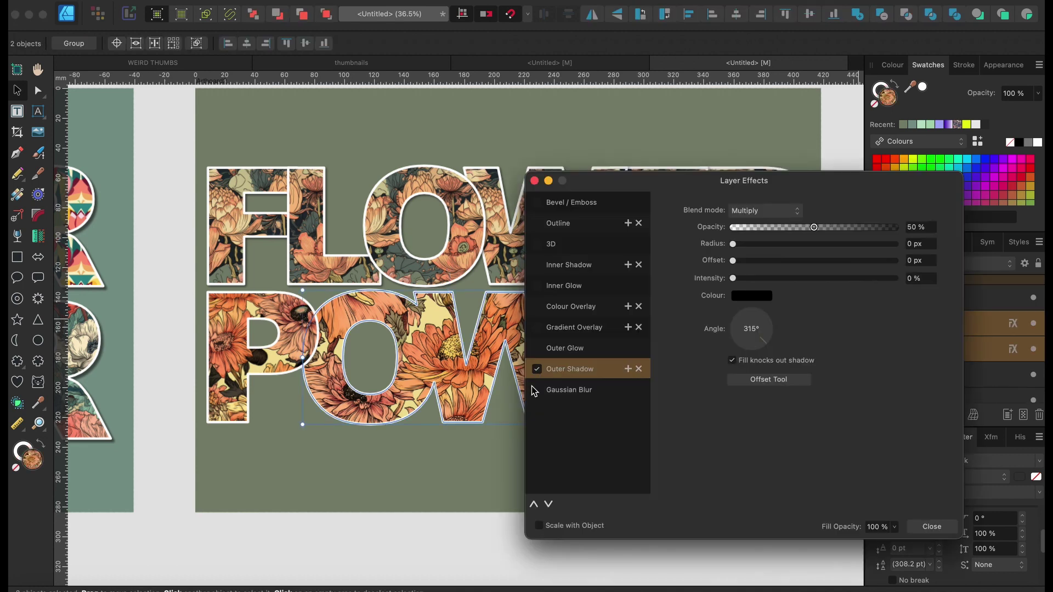
Turn on Scale with Object and set the shadow's radius to 33.7 px and offset to 14.19 px
{"action": "left_click", "coordinate": [539, 526]}
{"action": "left_click_drag", "start_coordinate": [732, 243], "coordinate": [829, 243]}
{"action": "left_click_drag", "start_coordinate": [733, 261], "coordinate": [848, 245]}
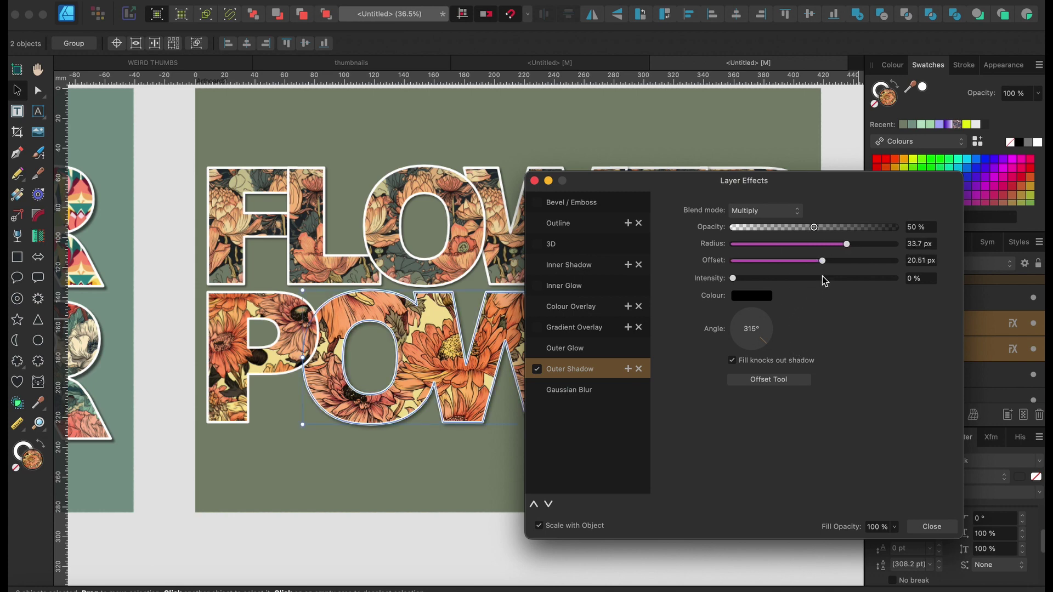
{"action": "left_click", "coordinate": [931, 527]}
Copy the outer shadow effect from the OW shape to the P of POWER, and deselect
{"action": "left_click", "coordinate": [979, 305]}
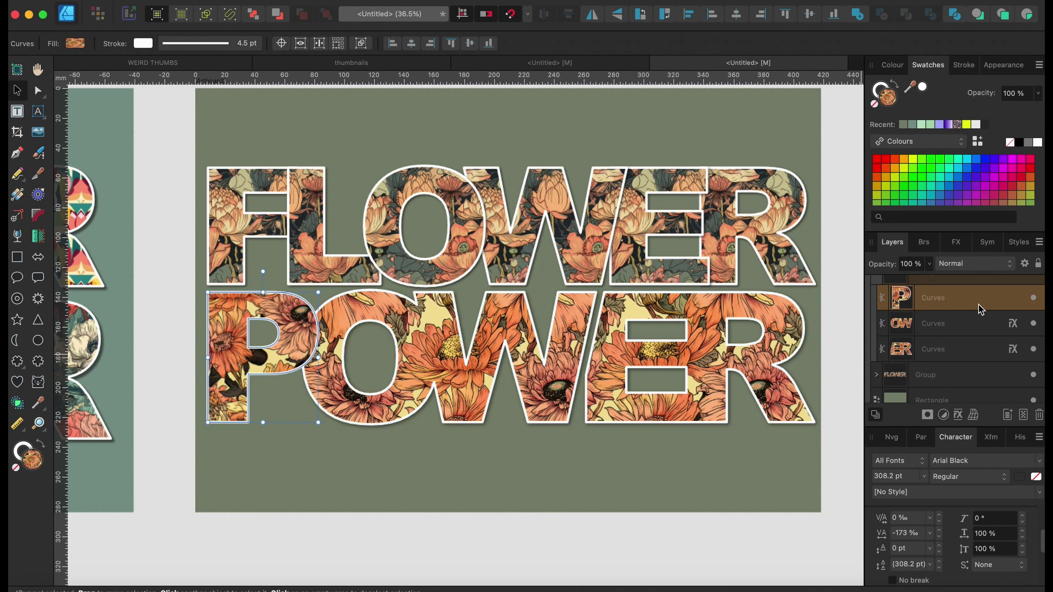
{"action": "left_click", "coordinate": [1013, 323]}
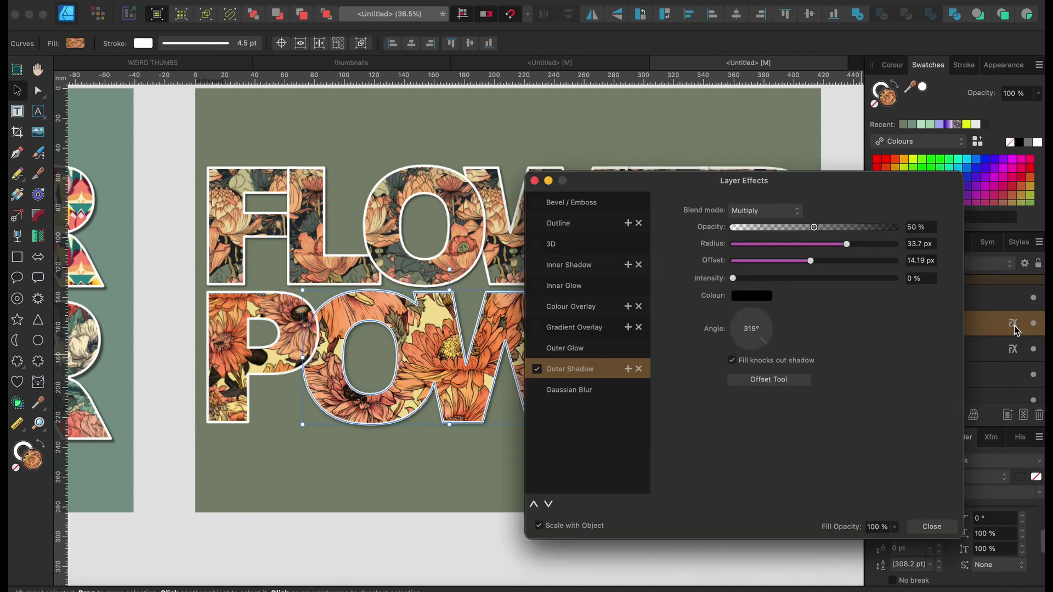
{"action": "left_click_drag", "start_coordinate": [1014, 333], "coordinate": [1017, 302]}
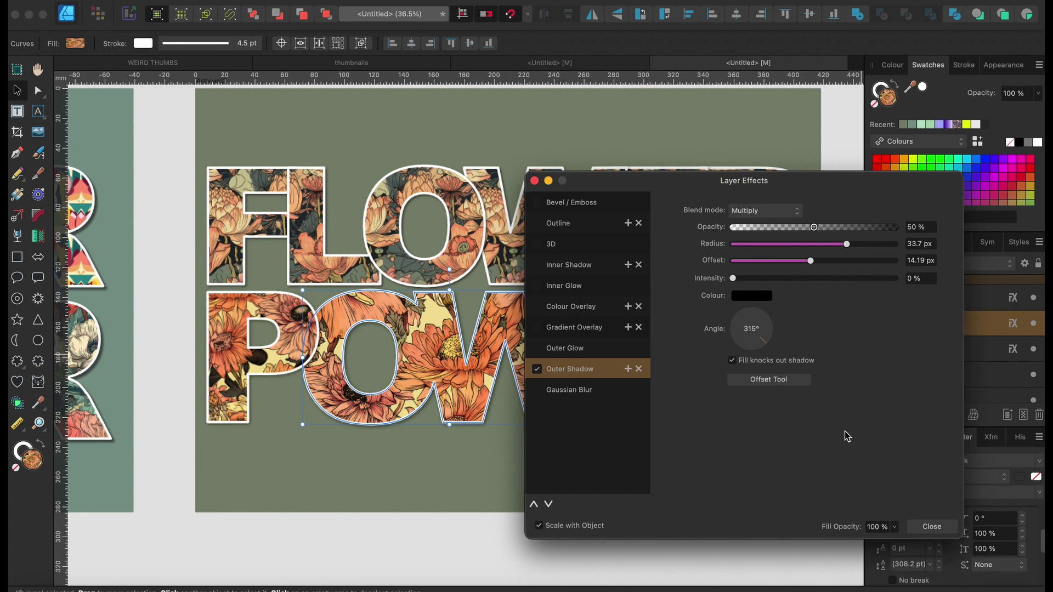
{"action": "key", "text": "Escape"}
{"action": "left_click", "coordinate": [461, 538]}
{"action": "scroll", "coordinate": [482, 539], "scroll_direction": "right", "scroll_amount": 1}
{"action": "scroll", "coordinate": [483, 538], "scroll_direction": "up", "scroll_amount": 1}
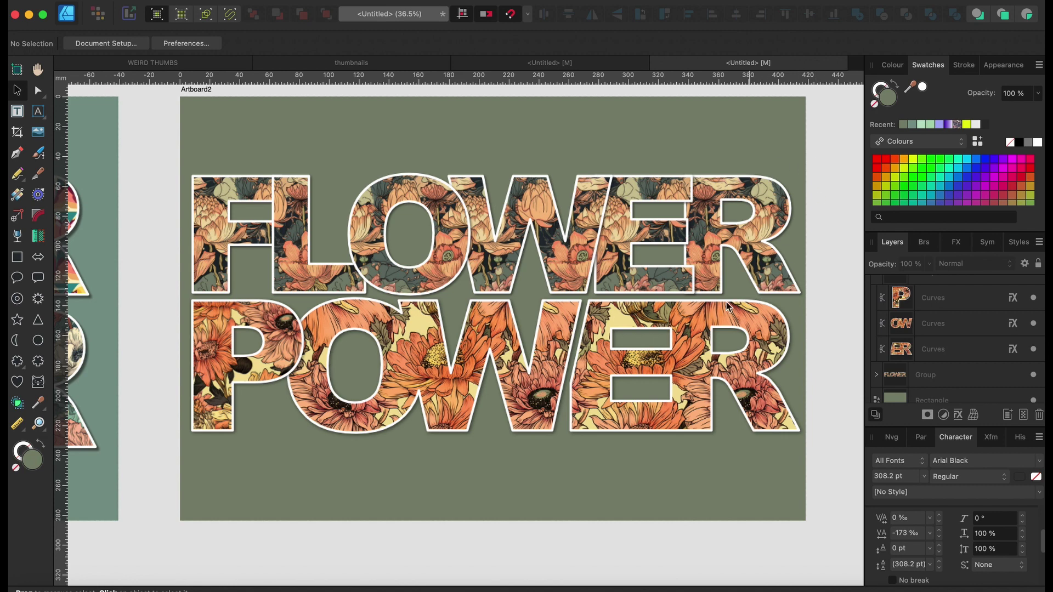
Fill the whole POWER group with a purple floral bitmap, and shrink and reposition the pattern for a finer repeat
{"action": "scroll", "coordinate": [881, 325], "scroll_direction": "up", "scroll_amount": 3}
{"action": "left_click", "coordinate": [876, 339]}
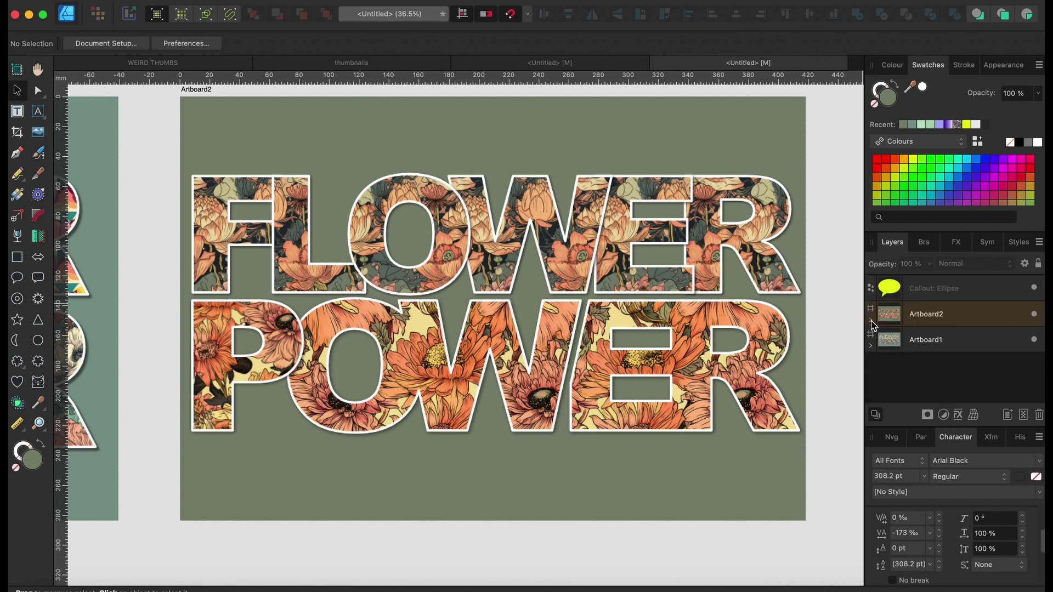
{"action": "left_click", "coordinate": [934, 331]}
{"action": "left_click", "coordinate": [18, 195]}
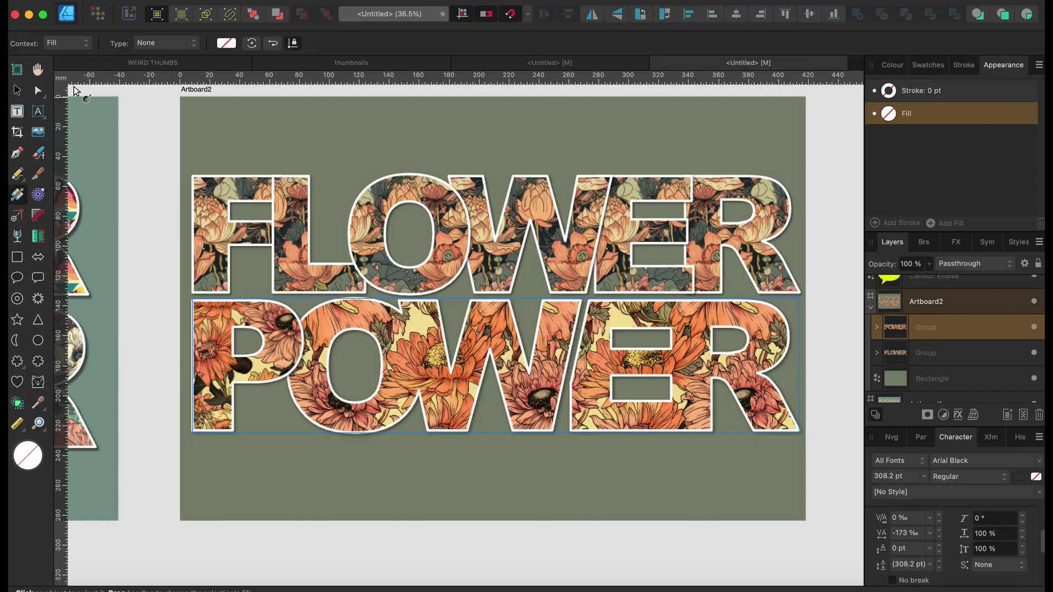
{"action": "left_click", "coordinate": [165, 43]}
{"action": "left_click", "coordinate": [159, 115]}
{"action": "scroll", "coordinate": [408, 330], "scroll_direction": "down", "scroll_amount": 5}
{"action": "left_click", "coordinate": [417, 345]}
{"action": "left_click", "coordinate": [765, 435]}
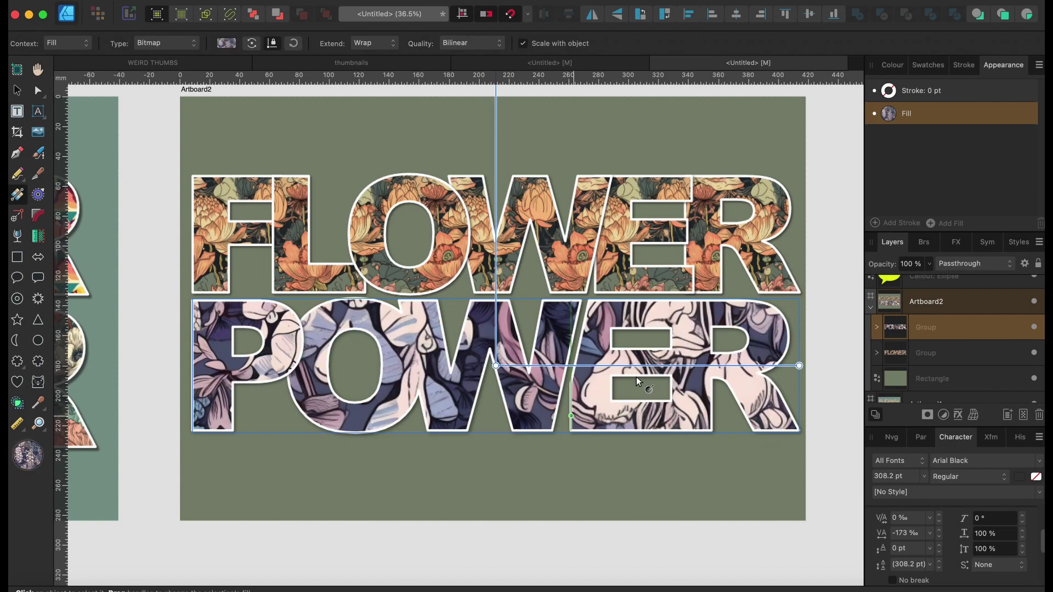
{"action": "left_click_drag", "start_coordinate": [799, 365], "coordinate": [574, 366]}
{"action": "left_click_drag", "start_coordinate": [496, 367], "coordinate": [461, 365]}
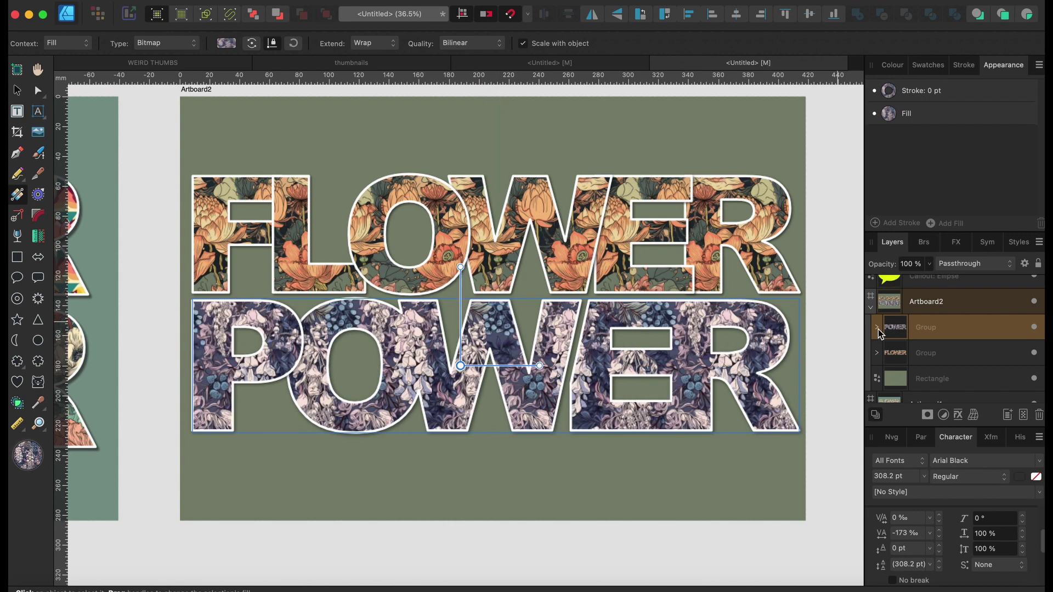
Replace the F of FLOWER's fill with a teal forget-me-not bitmap, and enlarge and reposition the pattern inside the letter
{"action": "left_click", "coordinate": [877, 353]}
{"action": "scroll", "coordinate": [947, 355], "scroll_direction": "down", "scroll_amount": 2}
{"action": "scroll", "coordinate": [947, 355], "scroll_direction": "down", "scroll_amount": 1}
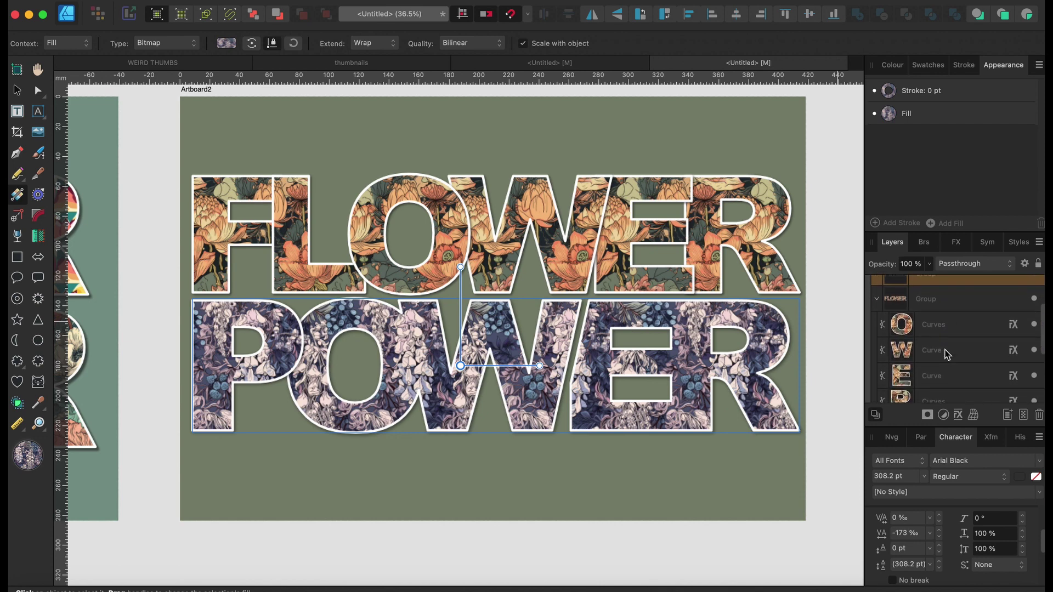
{"action": "scroll", "coordinate": [933, 346], "scroll_direction": "down", "scroll_amount": 4}
{"action": "left_click", "coordinate": [948, 355]}
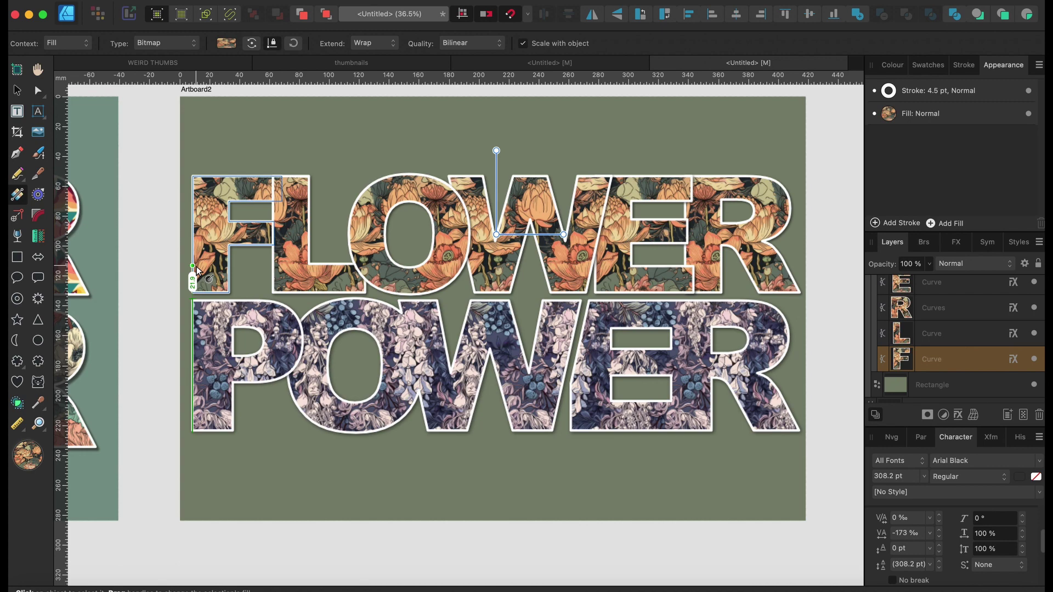
{"action": "left_click", "coordinate": [165, 44]}
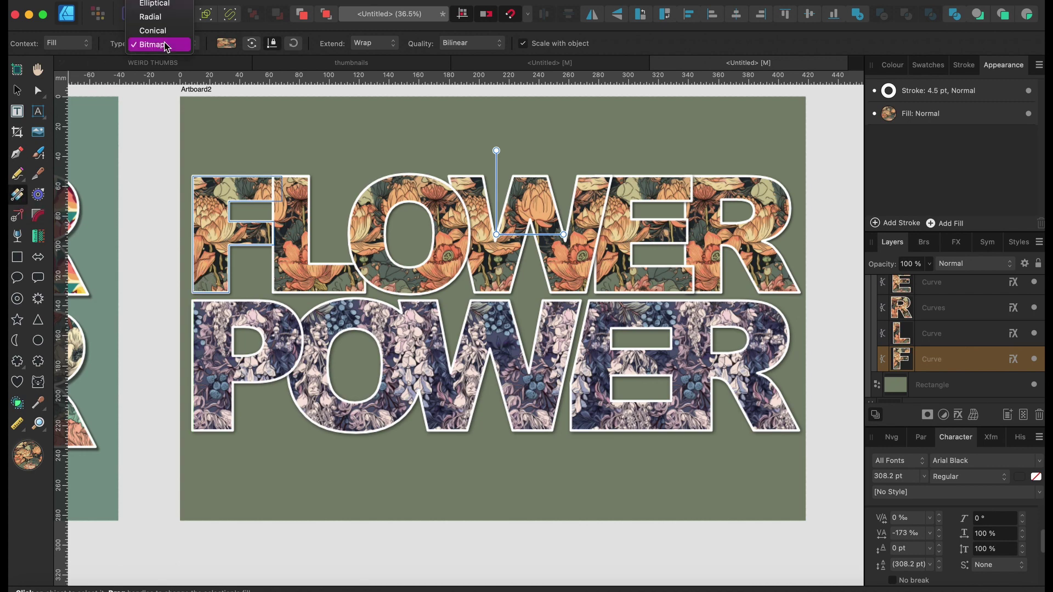
{"action": "left_click", "coordinate": [165, 45]}
{"action": "scroll", "coordinate": [417, 329], "scroll_direction": "down", "scroll_amount": 8}
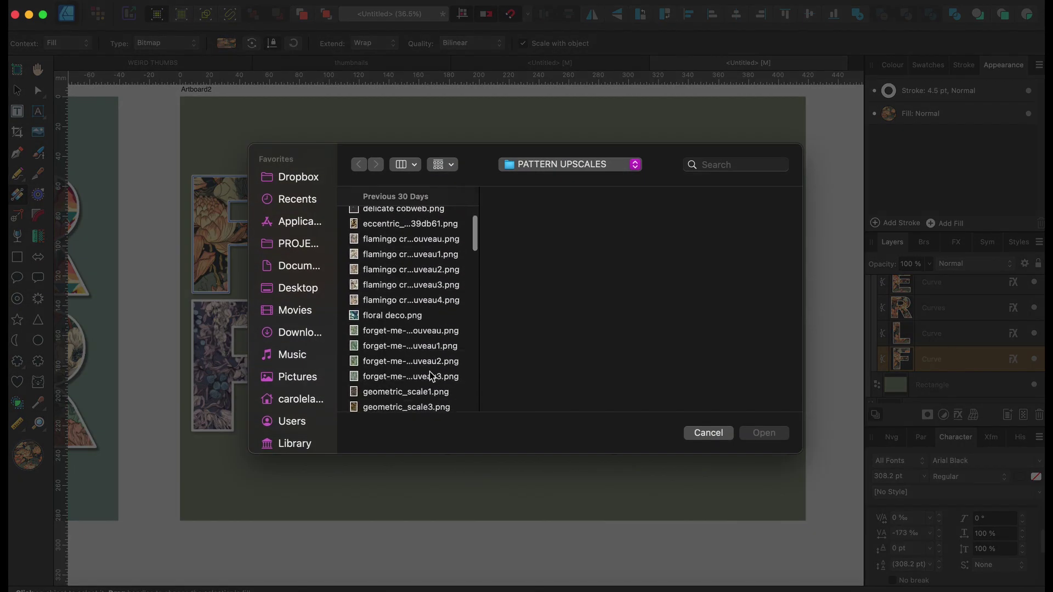
{"action": "scroll", "coordinate": [431, 372], "scroll_direction": "down", "scroll_amount": 4}
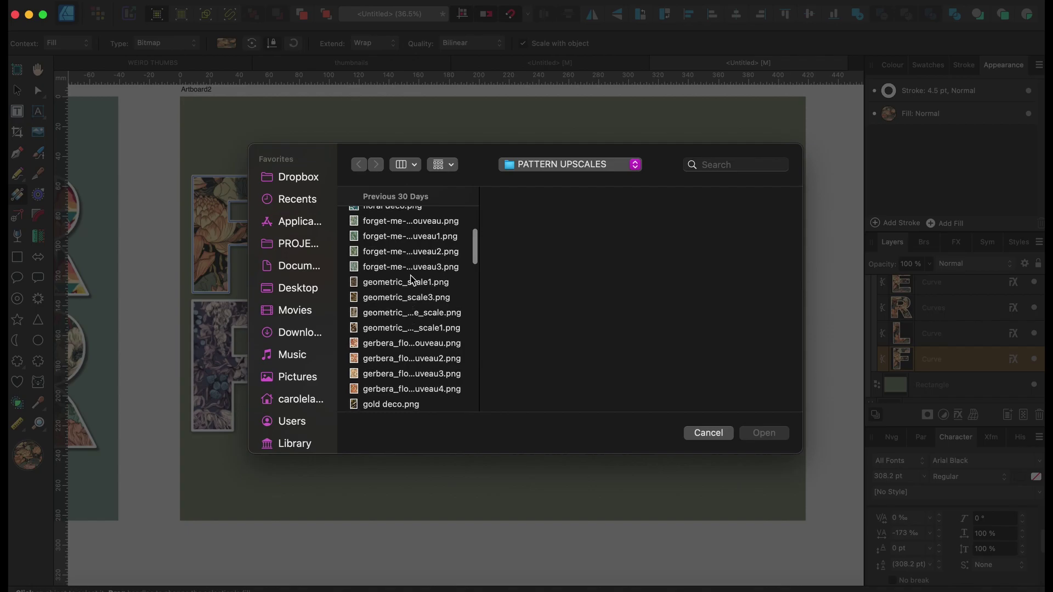
{"action": "double_click", "coordinate": [420, 285]}
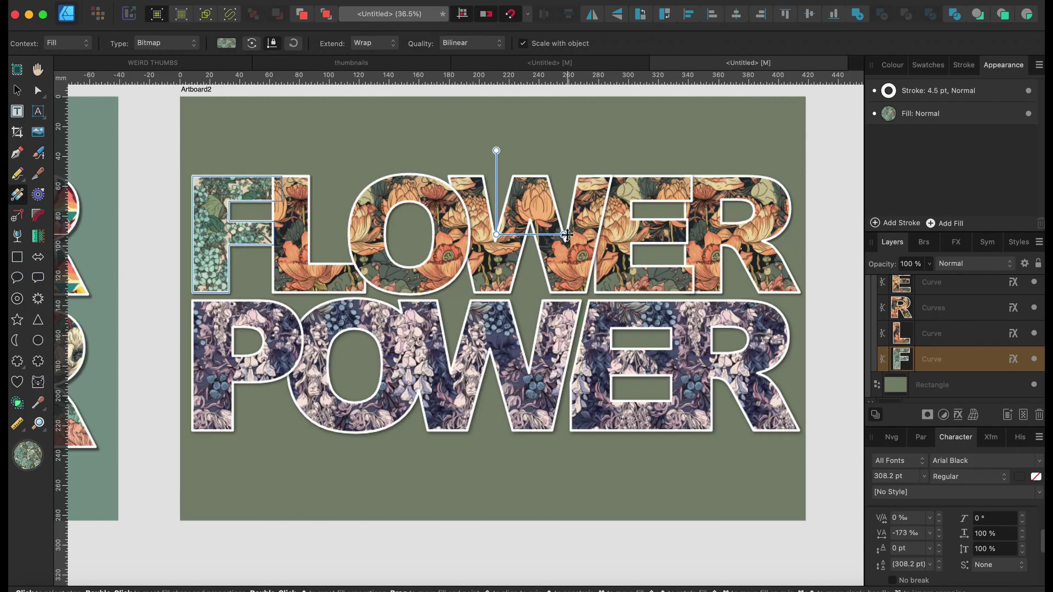
{"action": "left_click_drag", "start_coordinate": [564, 235], "coordinate": [636, 233]}
{"action": "left_click_drag", "start_coordinate": [496, 235], "coordinate": [449, 214]}
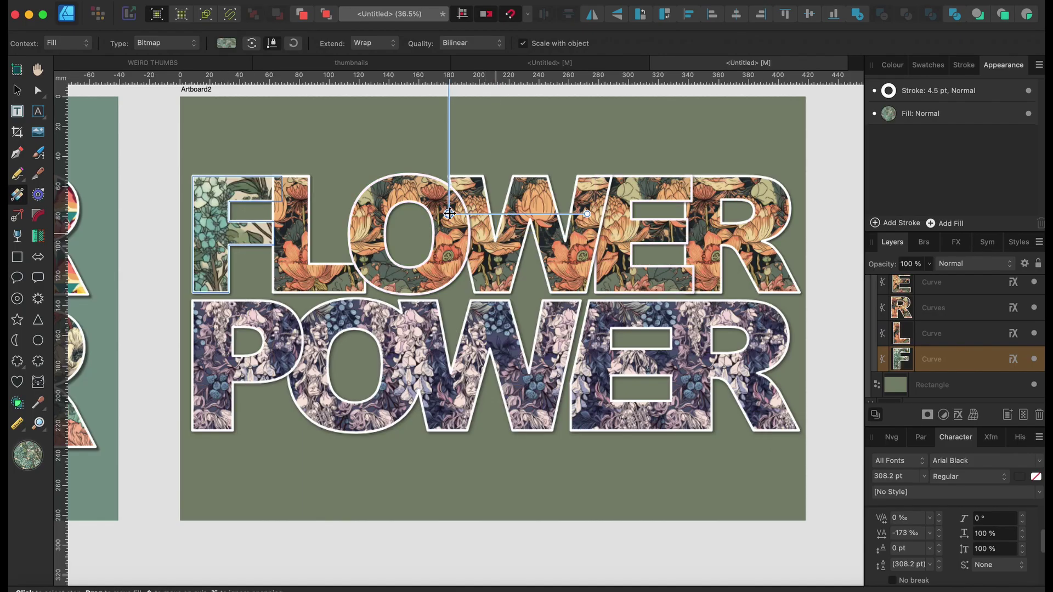
Replace the L of FLOWER's fill with a pink Japanese garden bitmap, and enlarge the pattern
{"action": "left_click", "coordinate": [949, 340]}
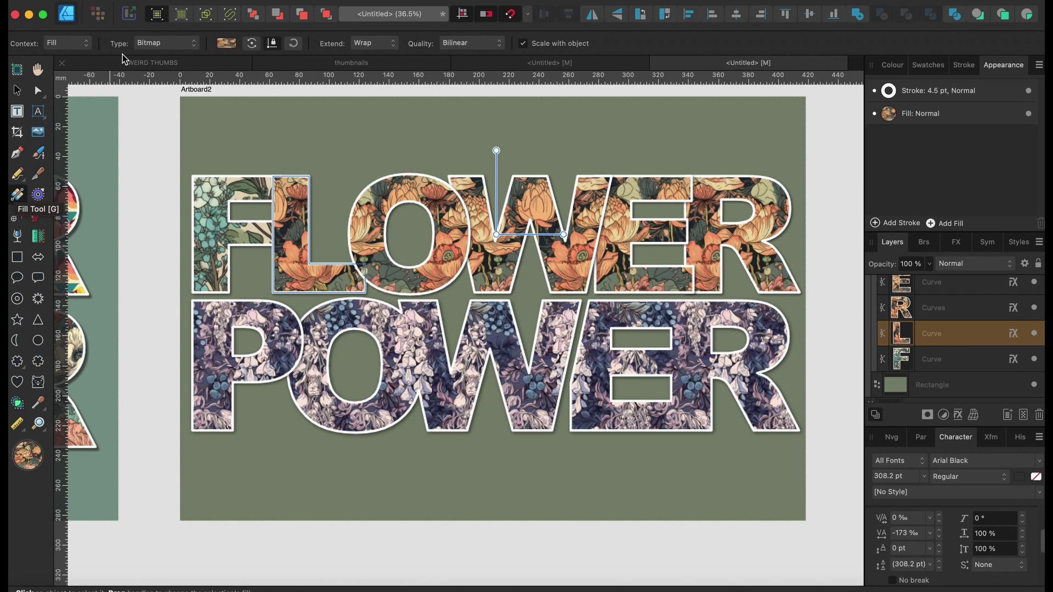
{"action": "left_click", "coordinate": [154, 43]}
{"action": "left_click", "coordinate": [160, 45]}
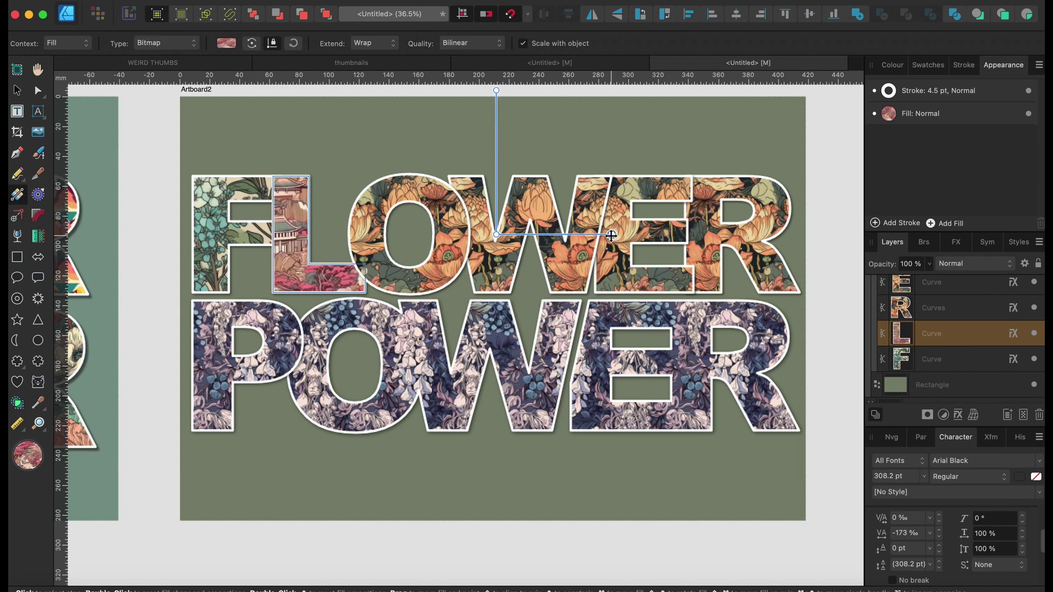
Replace the O of FLOWER's fill with the bitmap poppy_flowers nouveau 1.png
{"action": "left_click", "coordinate": [940, 306]}
{"action": "left_click", "coordinate": [158, 46]}
{"action": "left_click", "coordinate": [154, 47]}
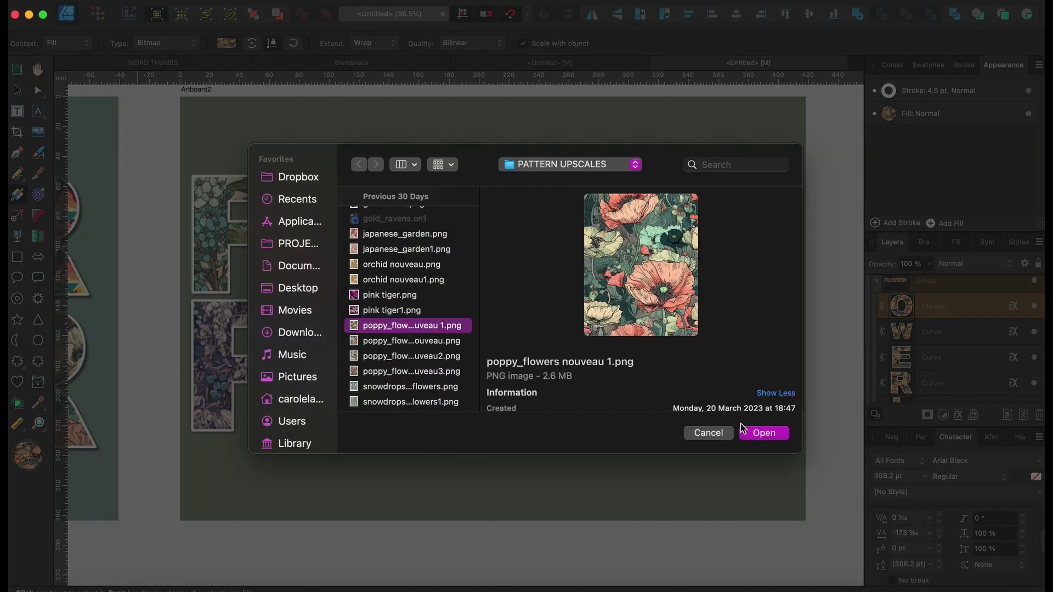
{"action": "left_click", "coordinate": [761, 431]}
Replace the W of FLOWER's fill with a dark lotus flower bitmap
{"action": "left_click", "coordinate": [968, 336]}
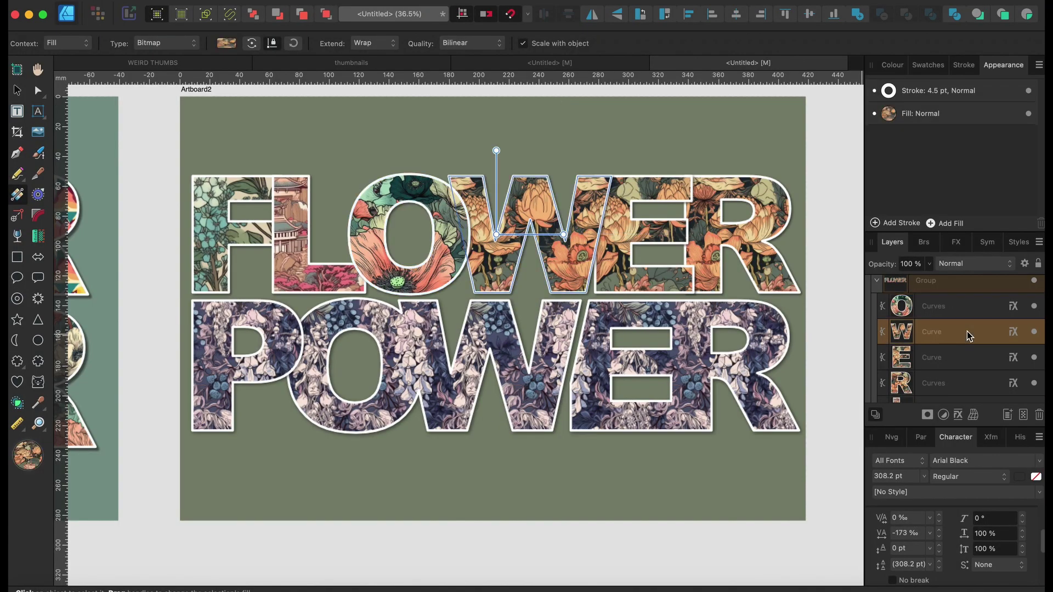
{"action": "left_click", "coordinate": [156, 47]}
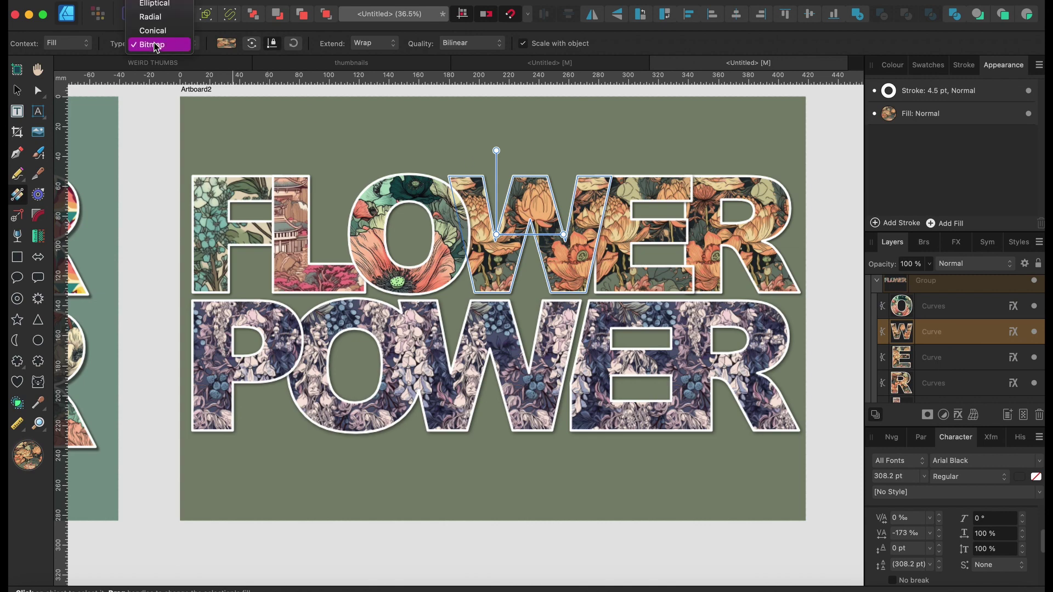
{"action": "left_click", "coordinate": [153, 45]}
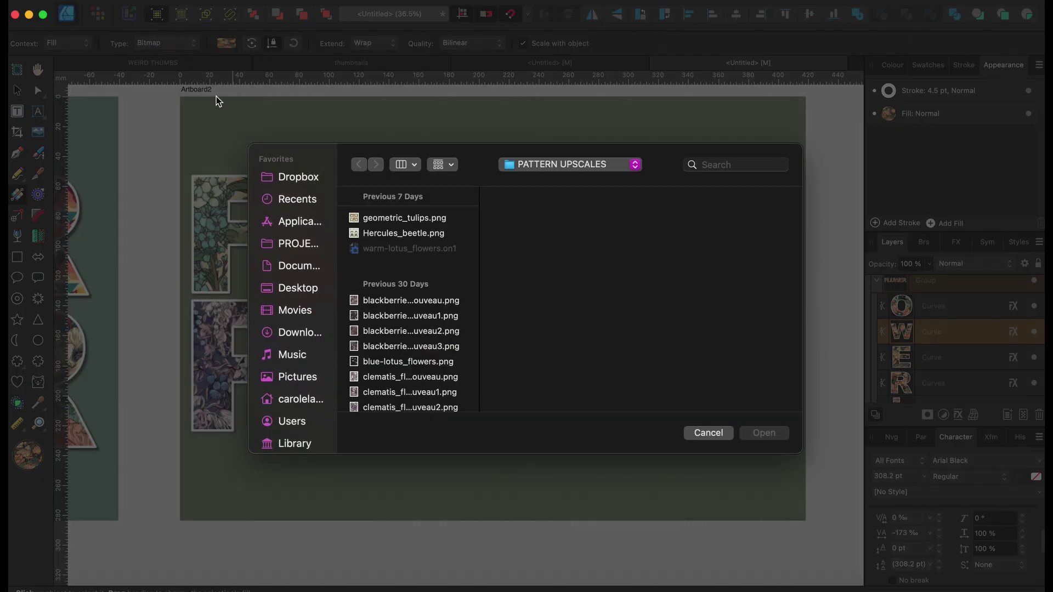
{"action": "double_click", "coordinate": [399, 214]}
Replace the E of FLOWER's fill with a purple berry bitmap, enlarge and reposition the pattern, and deselect
{"action": "left_click", "coordinate": [949, 335]}
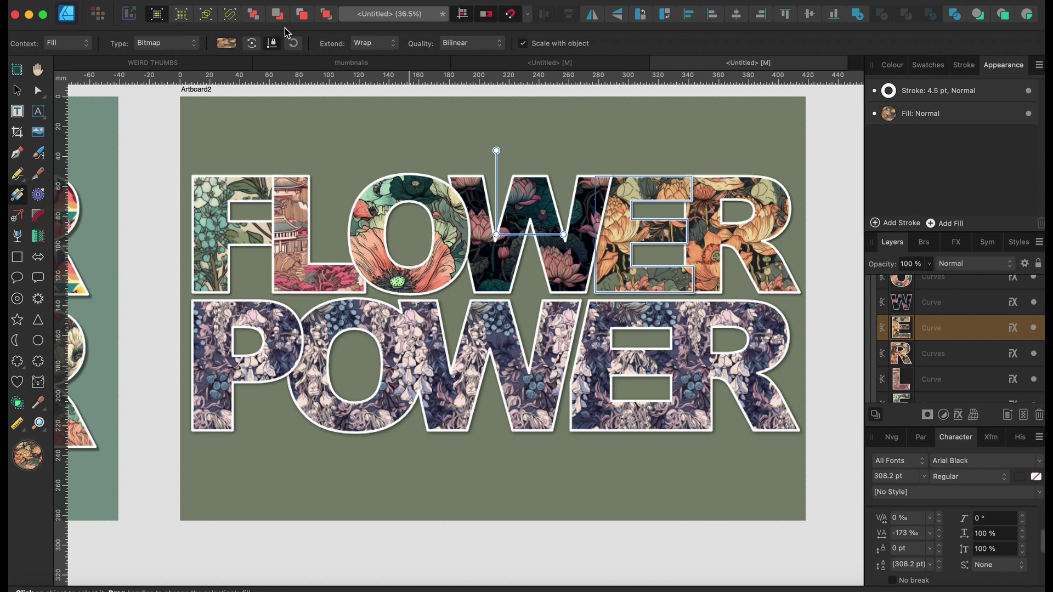
{"action": "left_click_drag", "start_coordinate": [563, 235], "coordinate": [606, 234]}
{"action": "left_click_drag", "start_coordinate": [496, 235], "coordinate": [409, 151]}
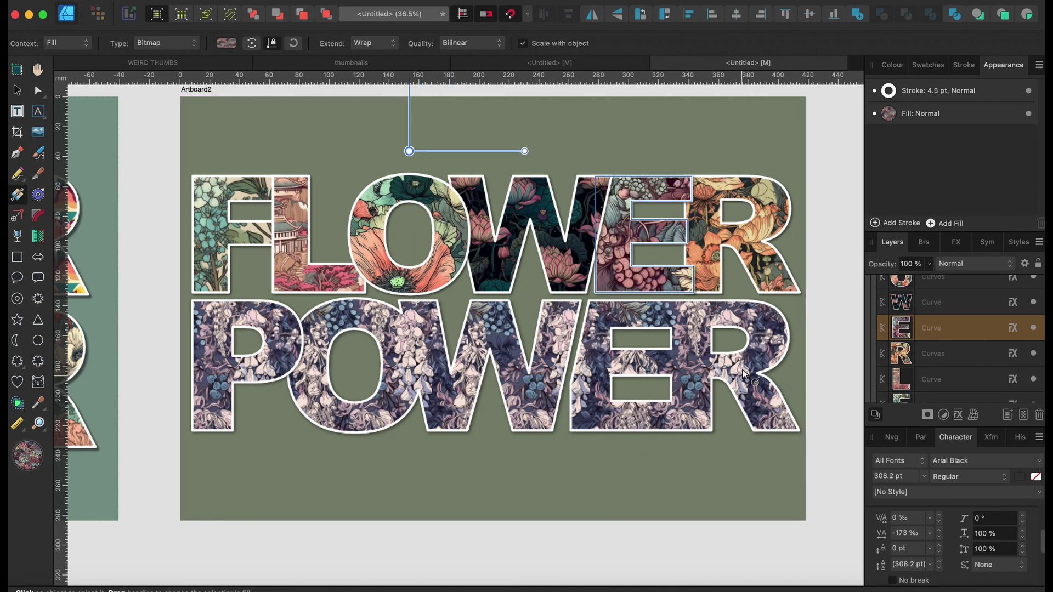
{"action": "left_click", "coordinate": [409, 469]}
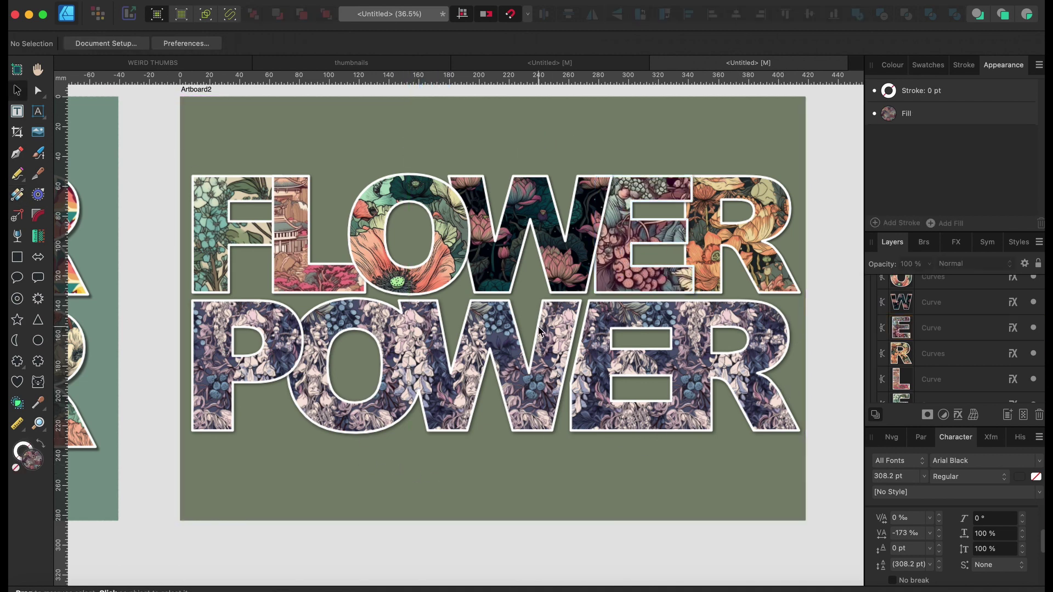
Examine the new fills of the FLOWER POWER letters on Artboard2, and select the green background rectangle
{"action": "scroll", "coordinate": [471, 395], "scroll_direction": "right", "scroll_amount": 1}
{"action": "scroll", "coordinate": [565, 253], "scroll_direction": "up", "scroll_amount": 1}
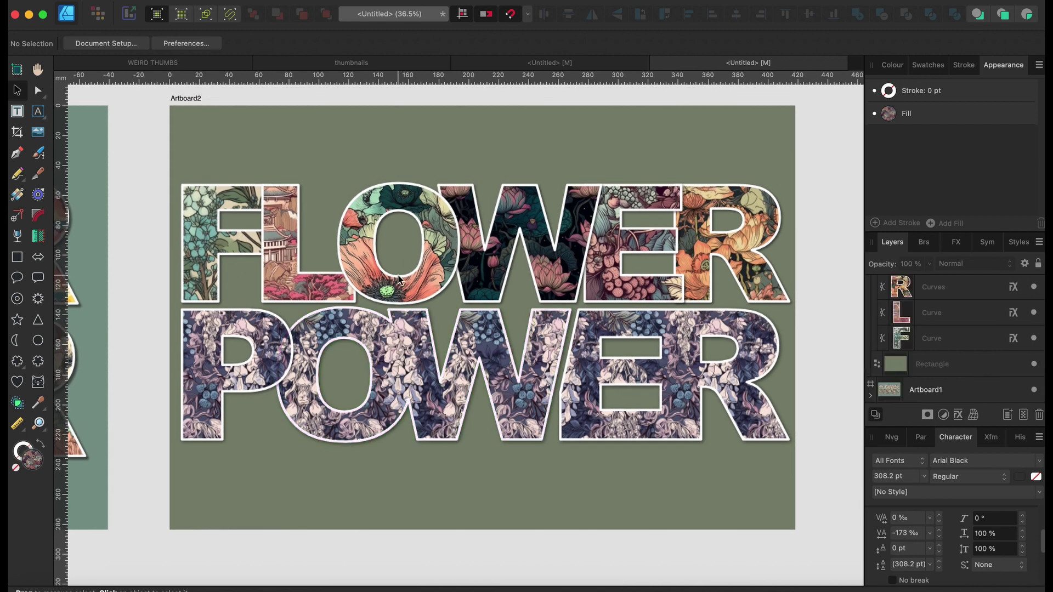
{"action": "scroll", "coordinate": [412, 192], "scroll_direction": "left", "scroll_amount": 2}
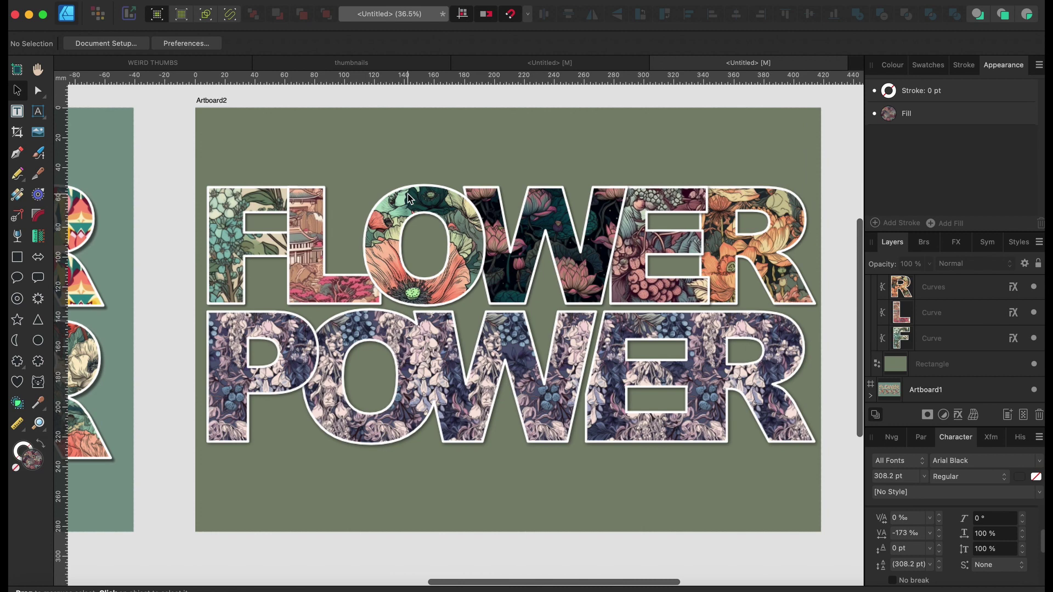
{"action": "scroll", "coordinate": [407, 193], "scroll_direction": "right", "scroll_amount": 2}
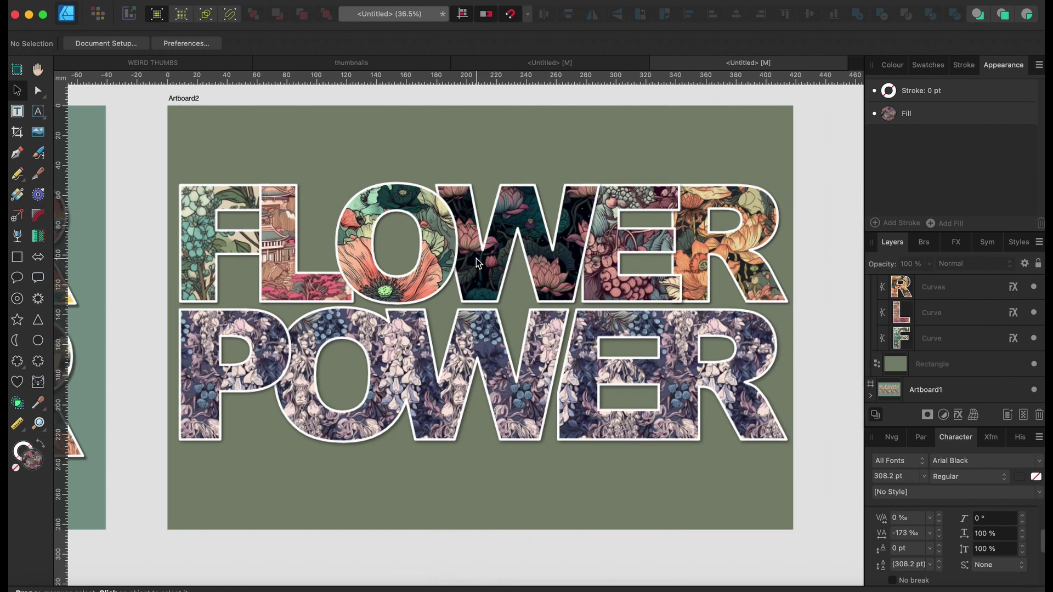
{"action": "scroll", "coordinate": [476, 259], "scroll_direction": "right", "scroll_amount": 1}
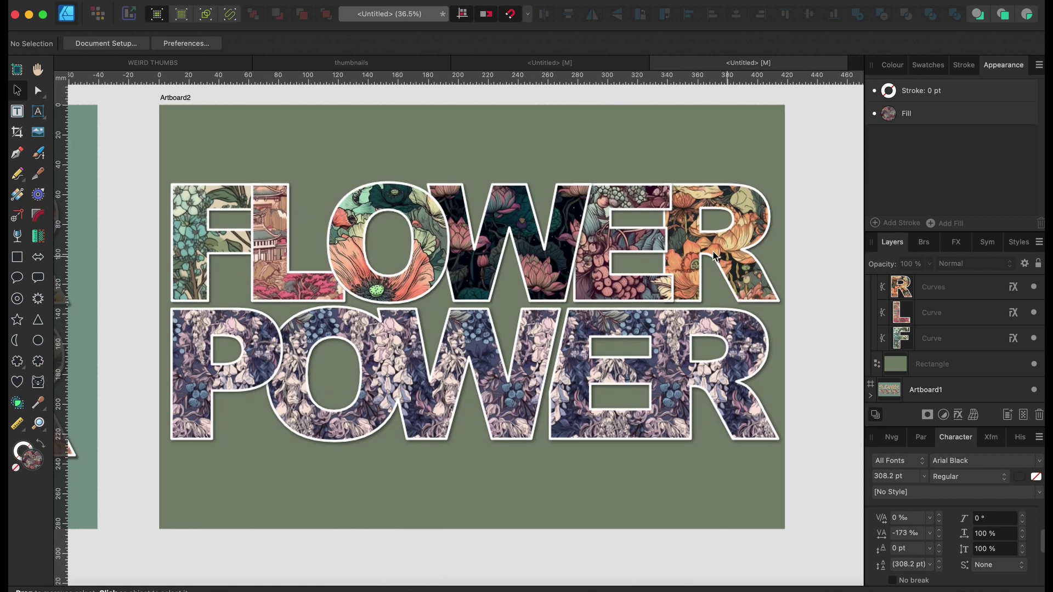
{"action": "left_click", "coordinate": [299, 138]}
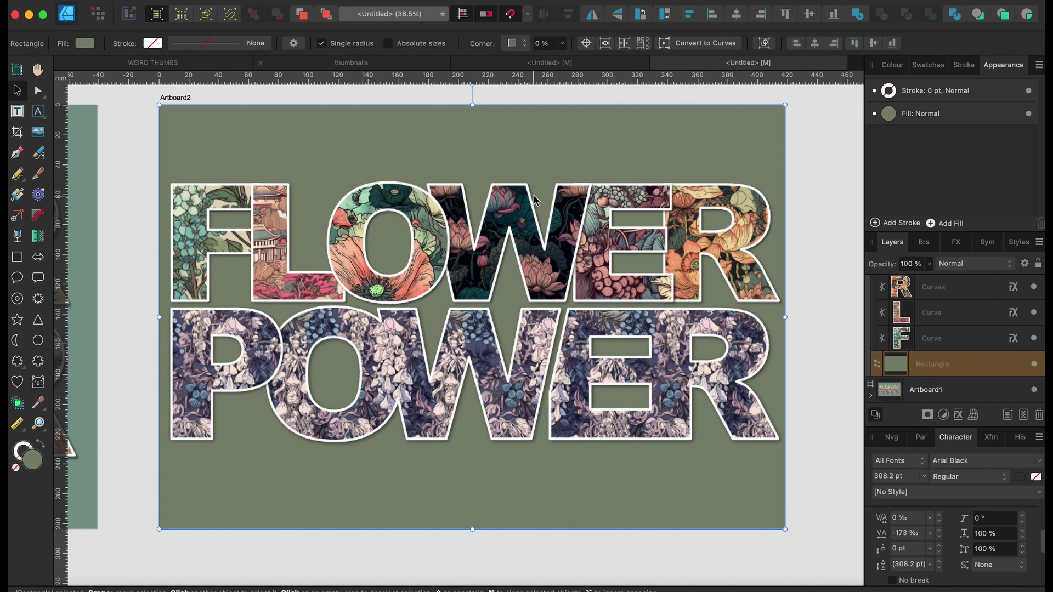
{"action": "scroll", "coordinate": [313, 200], "scroll_direction": "left", "scroll_amount": 1}
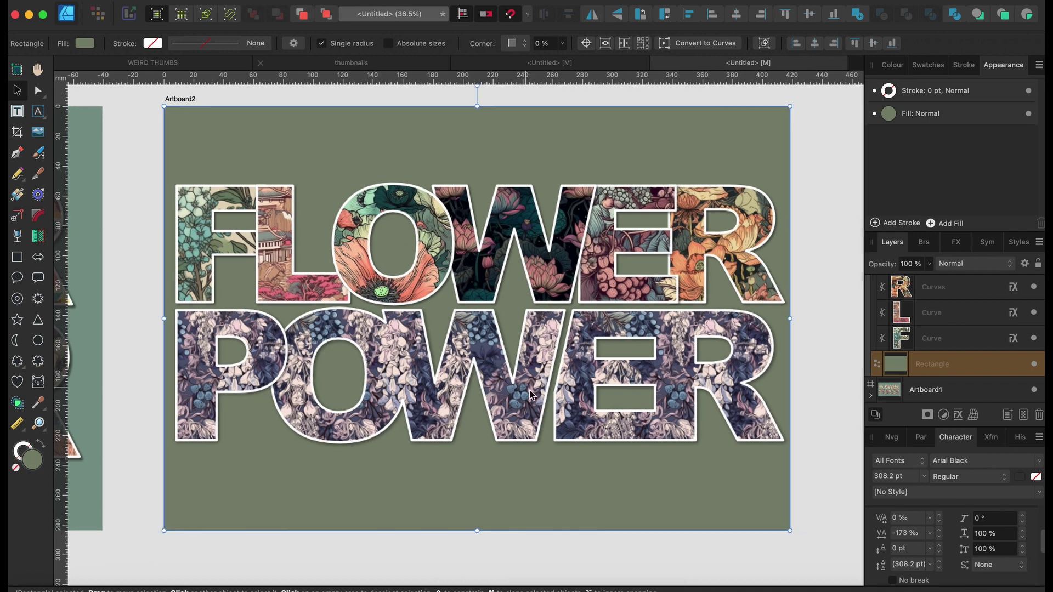